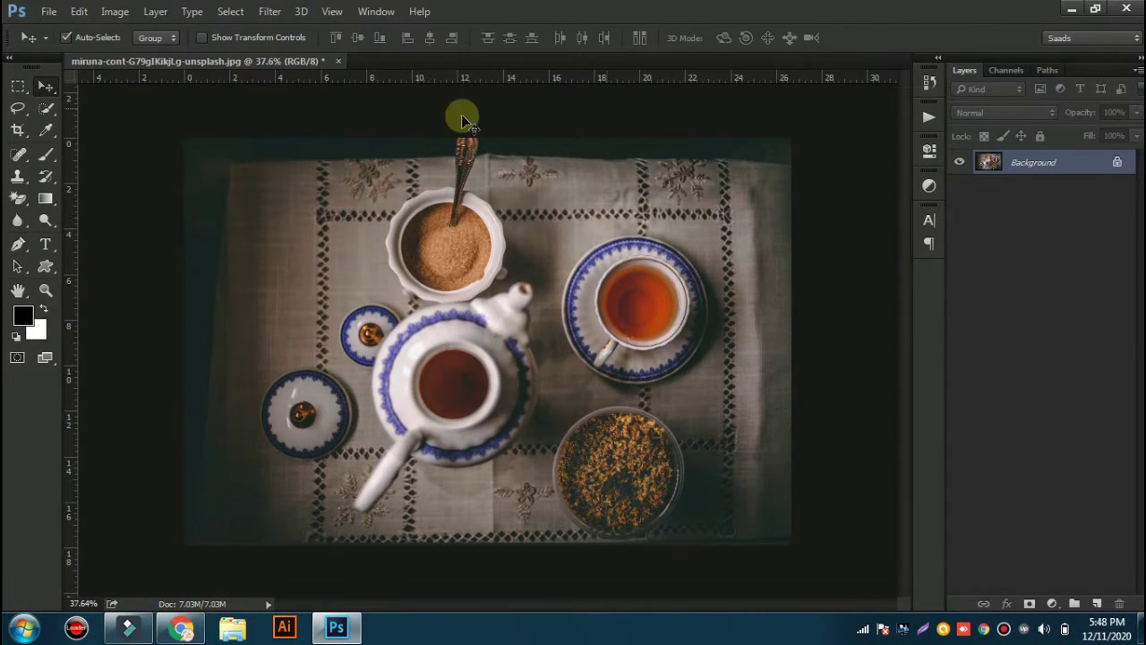
- Zoom in on the spoon and set the Pen tool to Path mode
drag(464, 182, 900, 254)
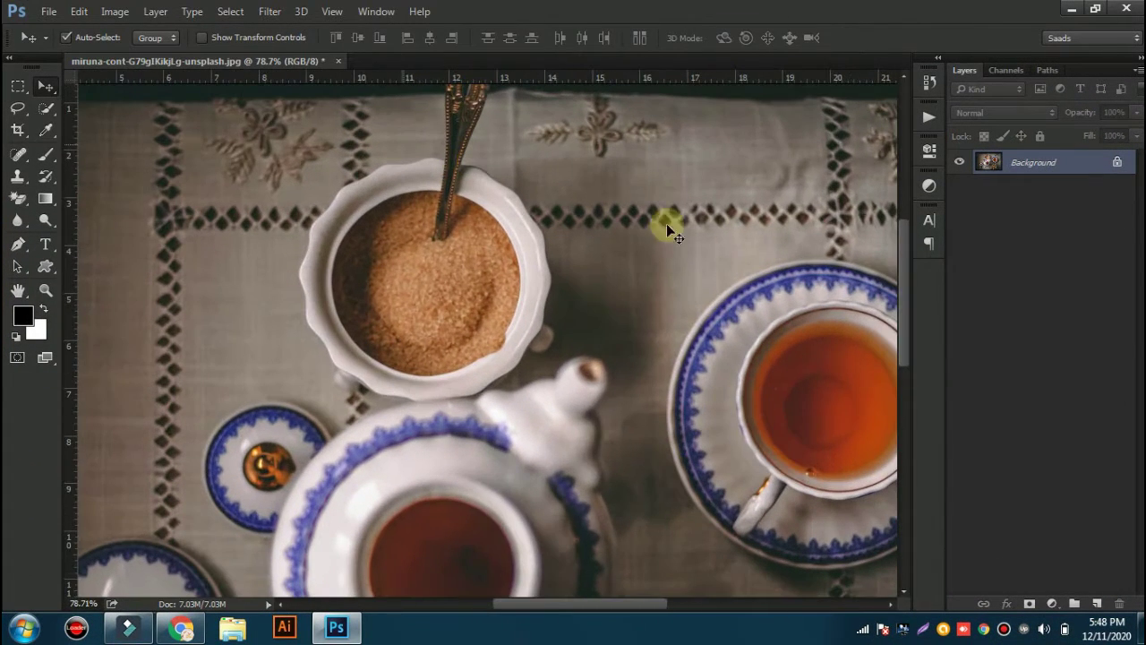
drag(899, 247, 900, 223)
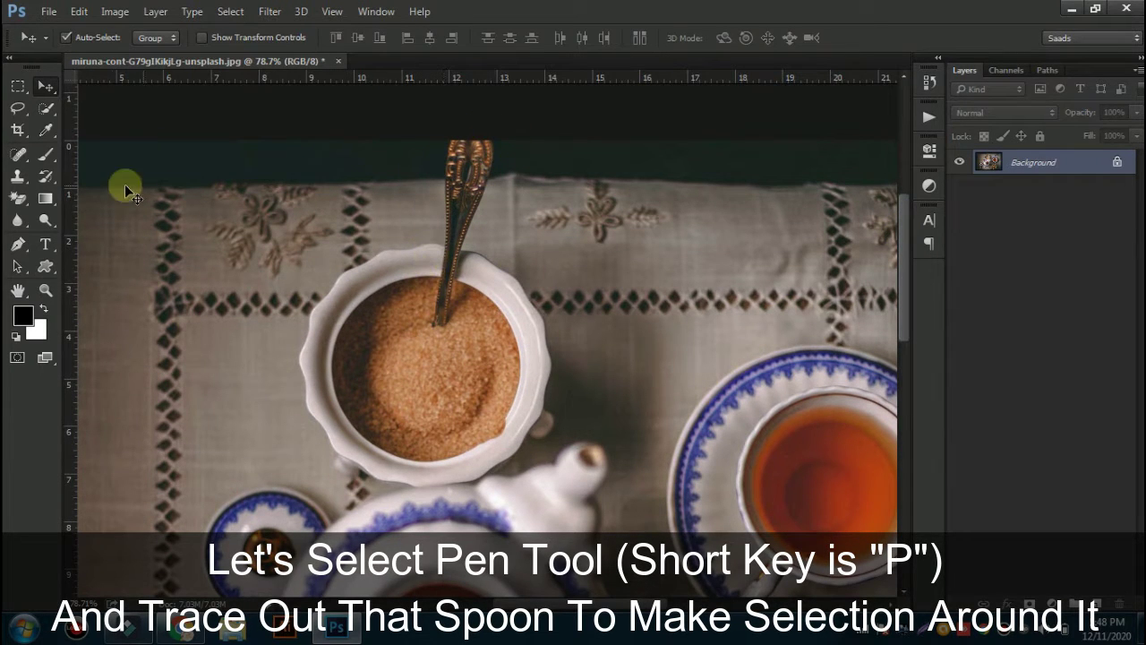
click(18, 246)
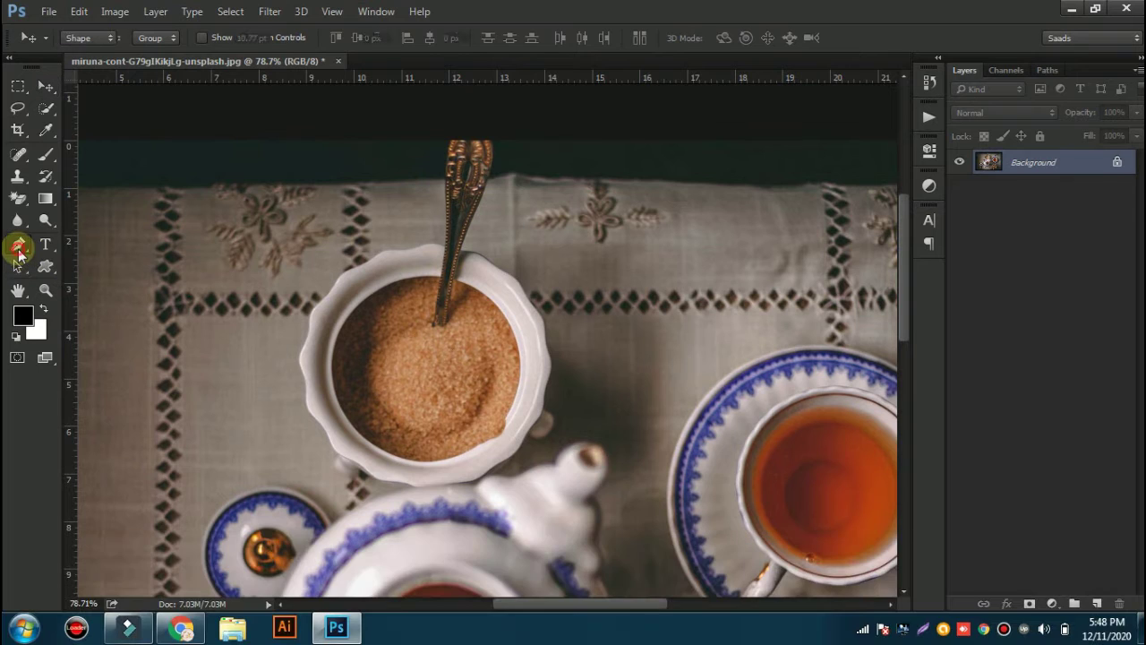
click(79, 42)
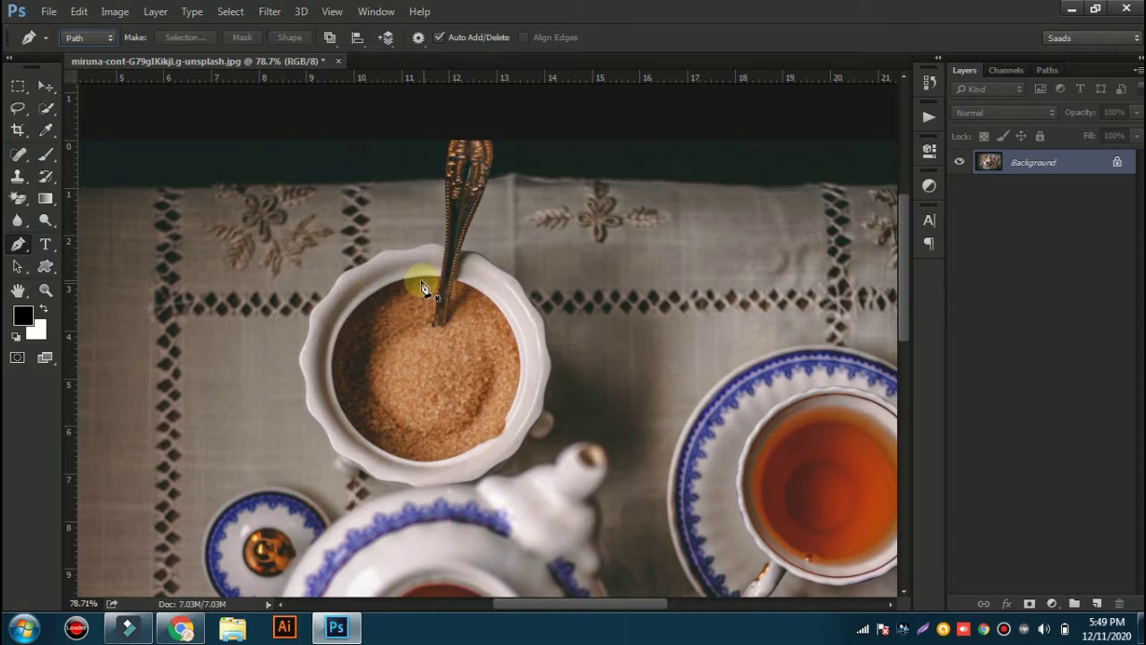
click(44, 40)
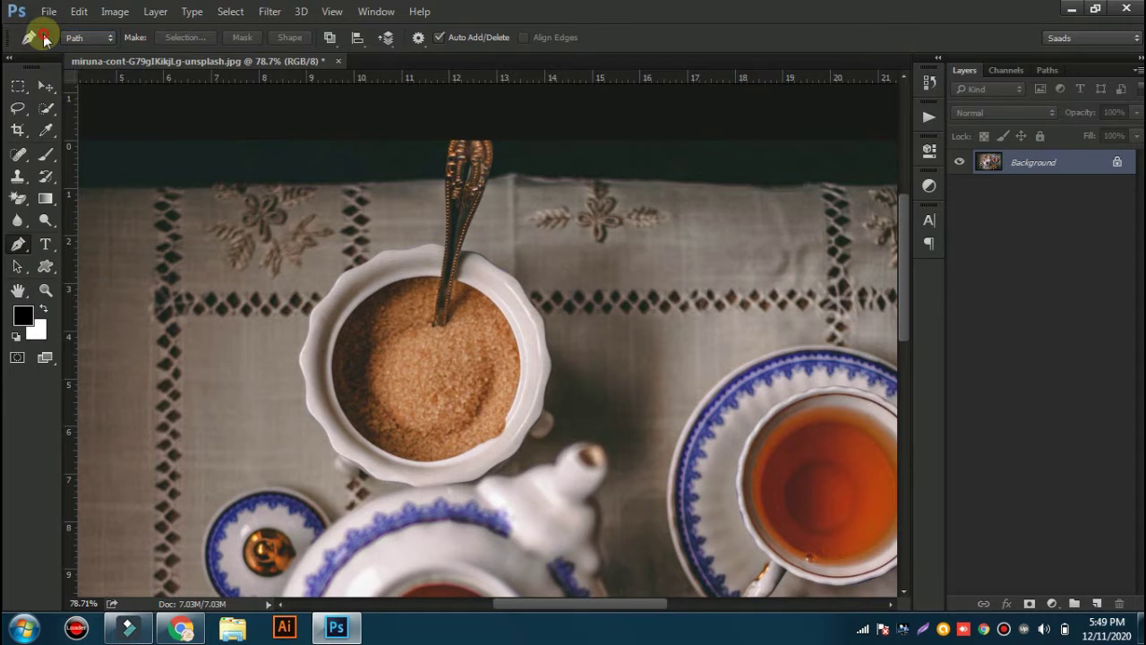
- Place Pen anchors at the spoon tip and partway up its right edge
scroll(439, 268, up, 1)
scroll(443, 273, up, 2)
scroll(444, 278, up, 3)
scroll(488, 380, up, 2)
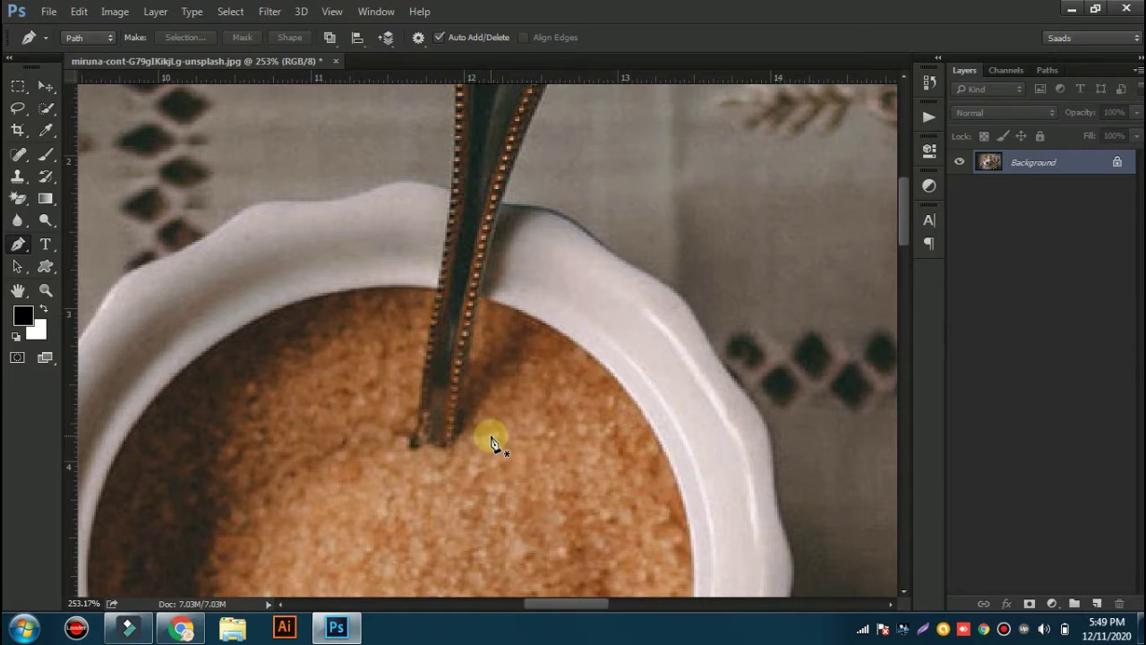
click(411, 448)
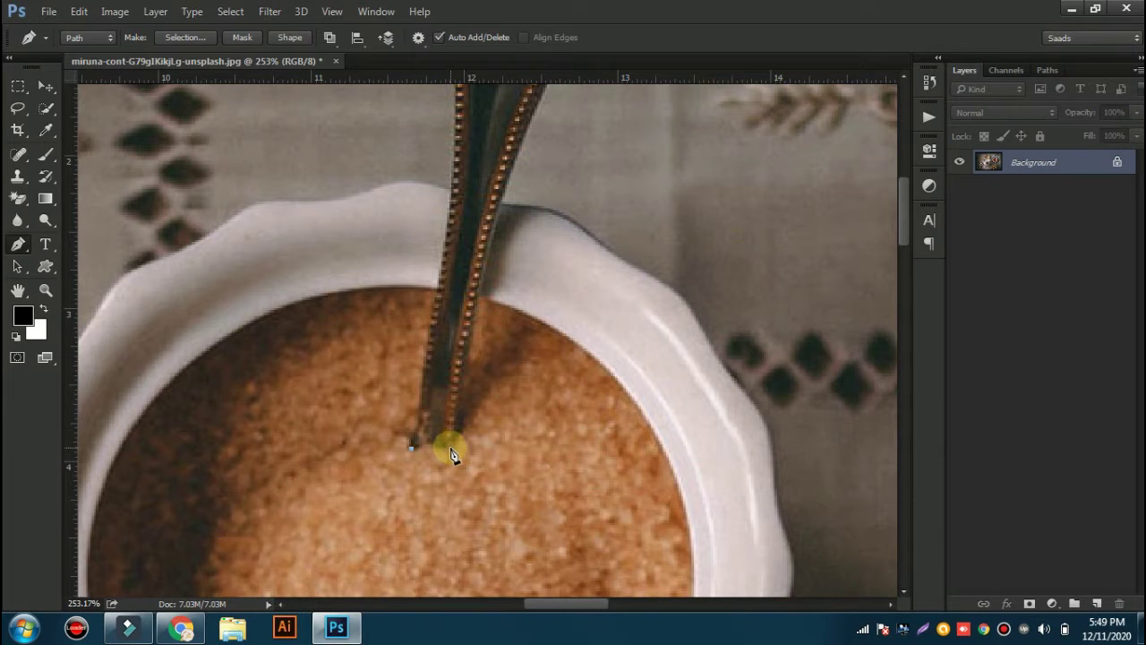
click(454, 446)
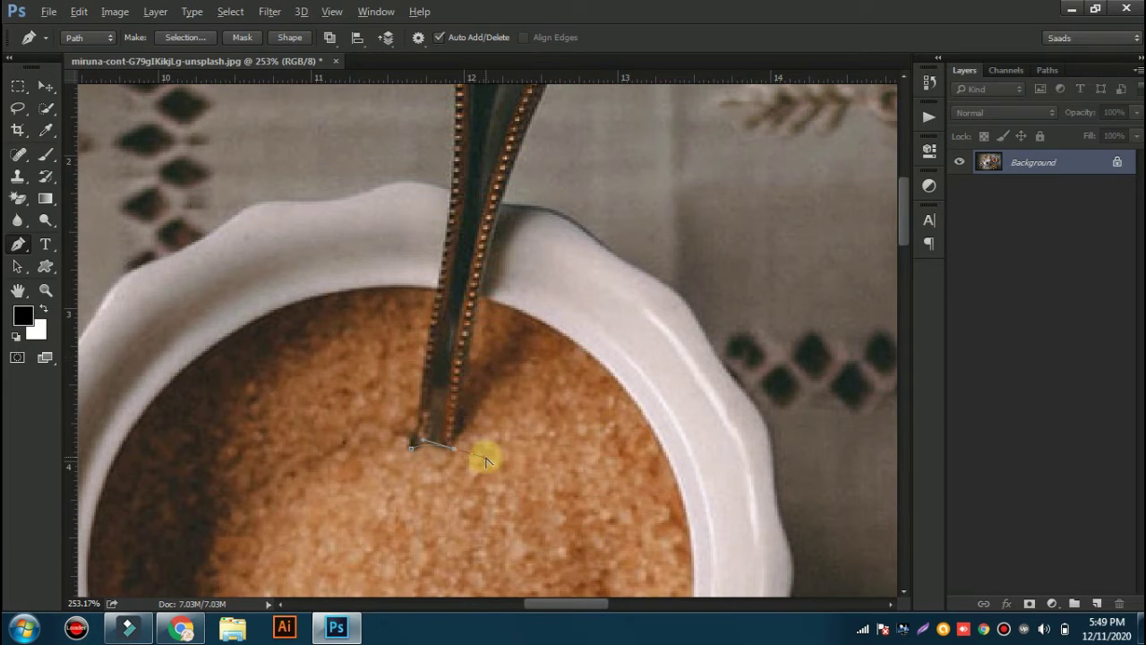
click(461, 409)
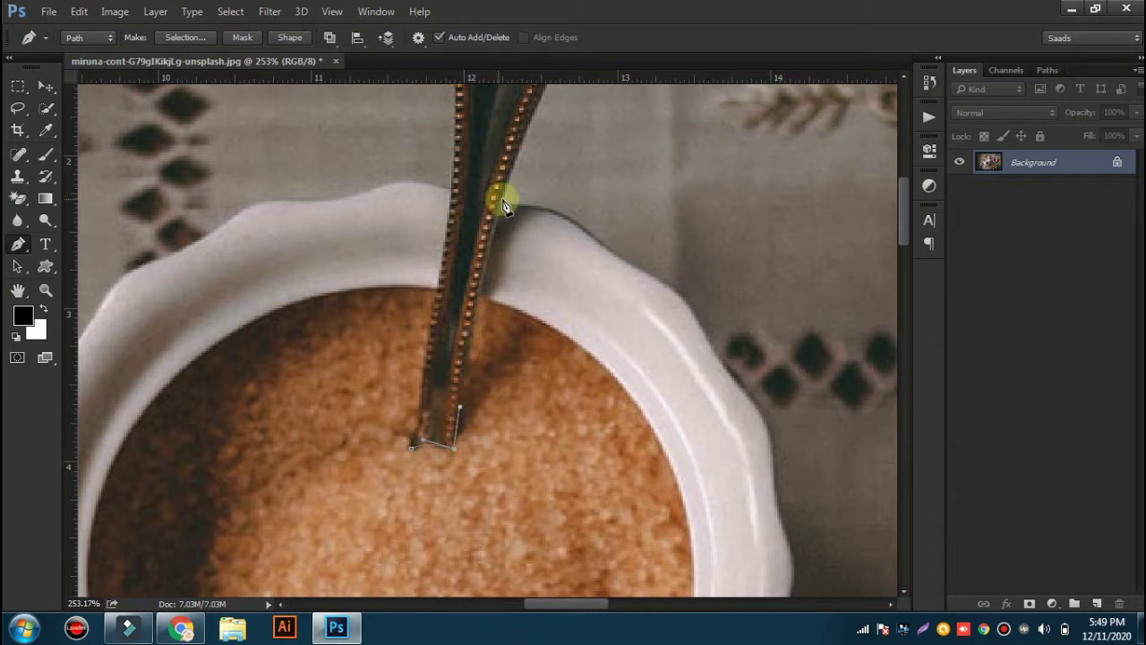
scroll(550, 210, down, 1)
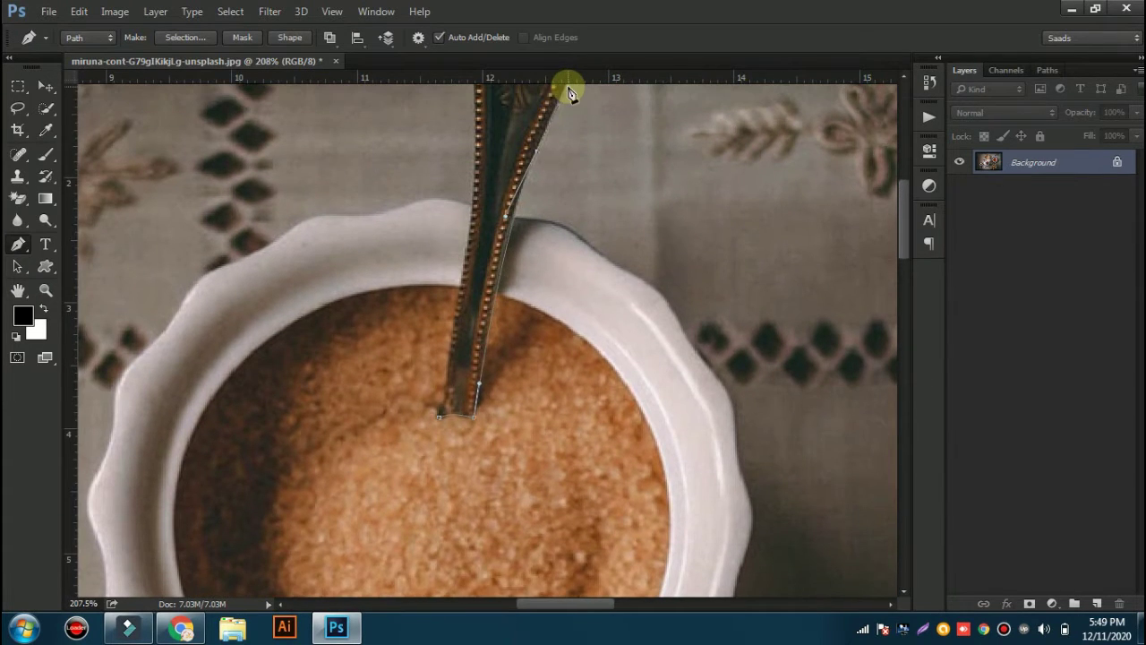
drag(904, 215, 904, 180)
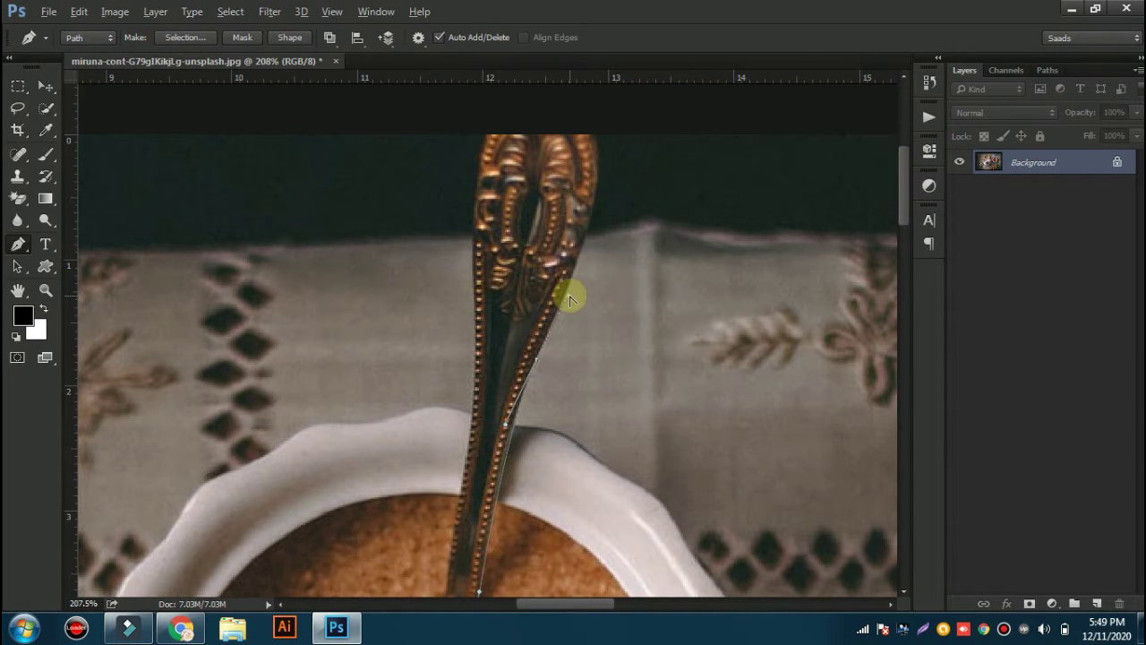
- Trace the spoon's top edge and curve the path down its left side
drag(596, 137, 576, 88)
alt+click(595, 137)
click(578, 132)
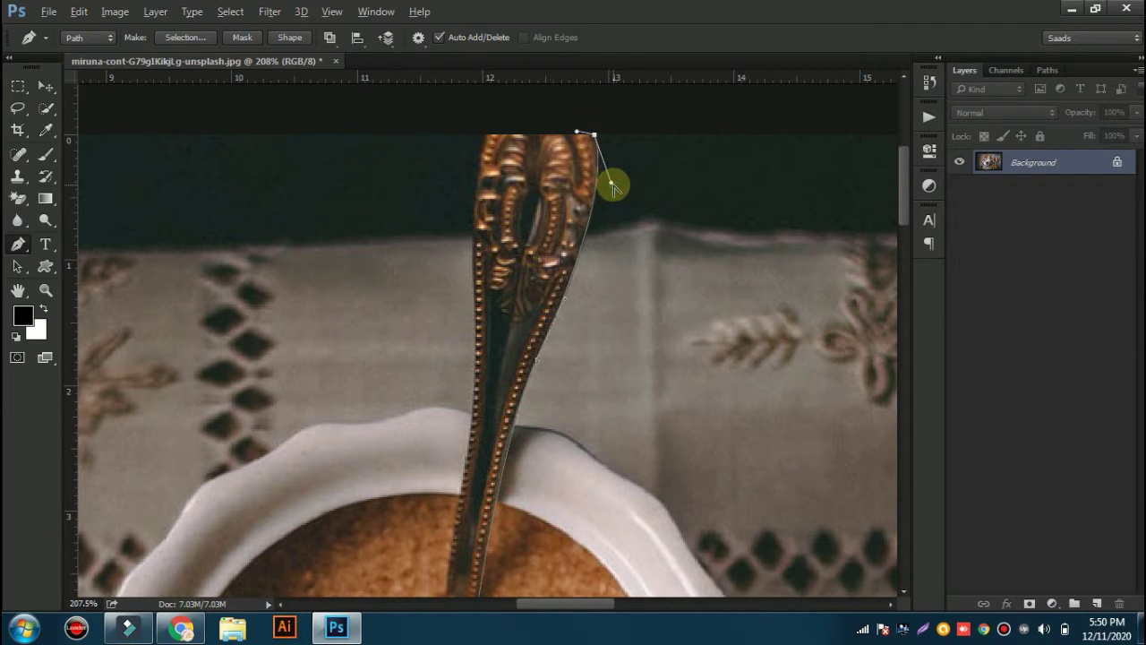
click(487, 135)
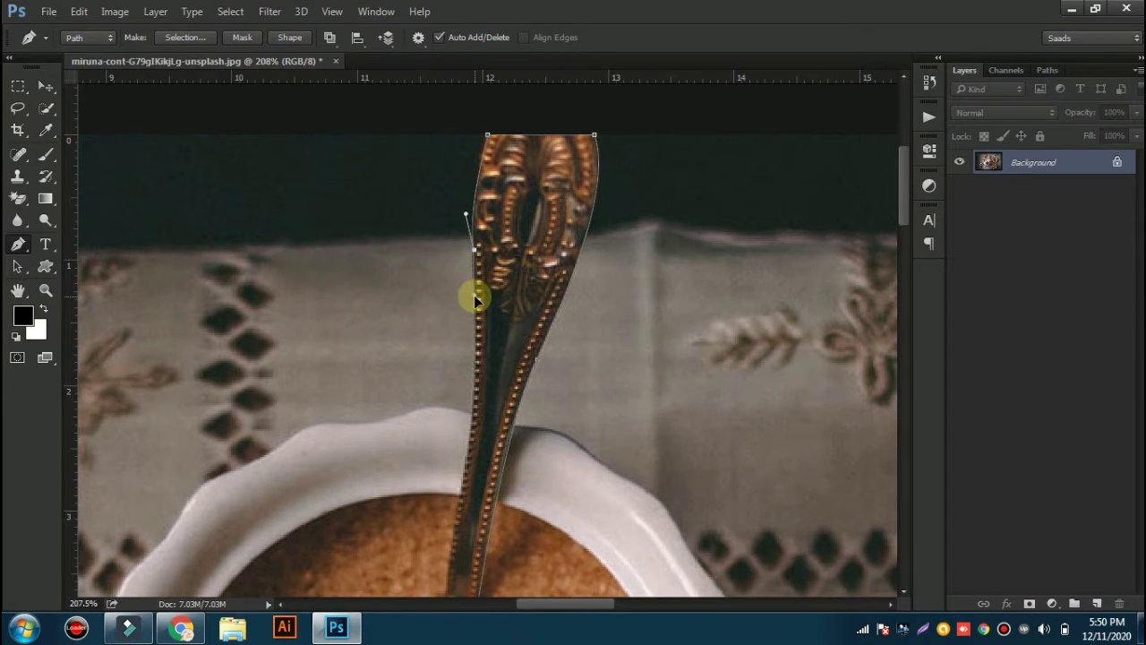
drag(483, 288, 472, 158)
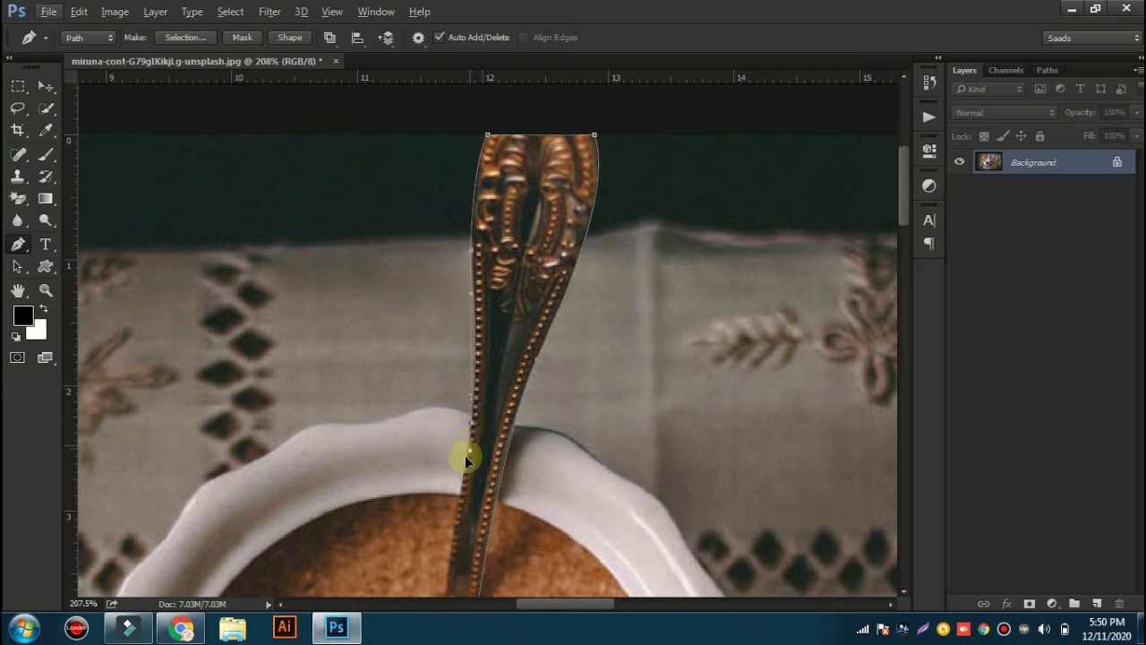
ctrl+click(472, 291)
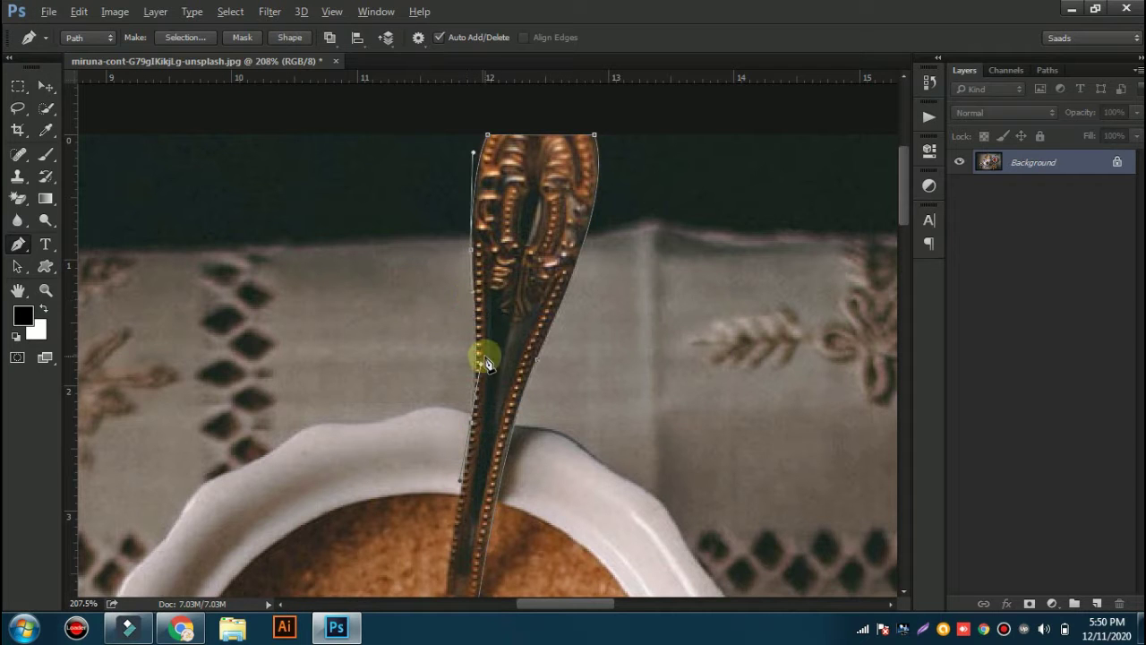
- Continue the path down the spoon's lower left edge back to the starting point
scroll(476, 430, down, 3)
scroll(474, 494, up, 5)
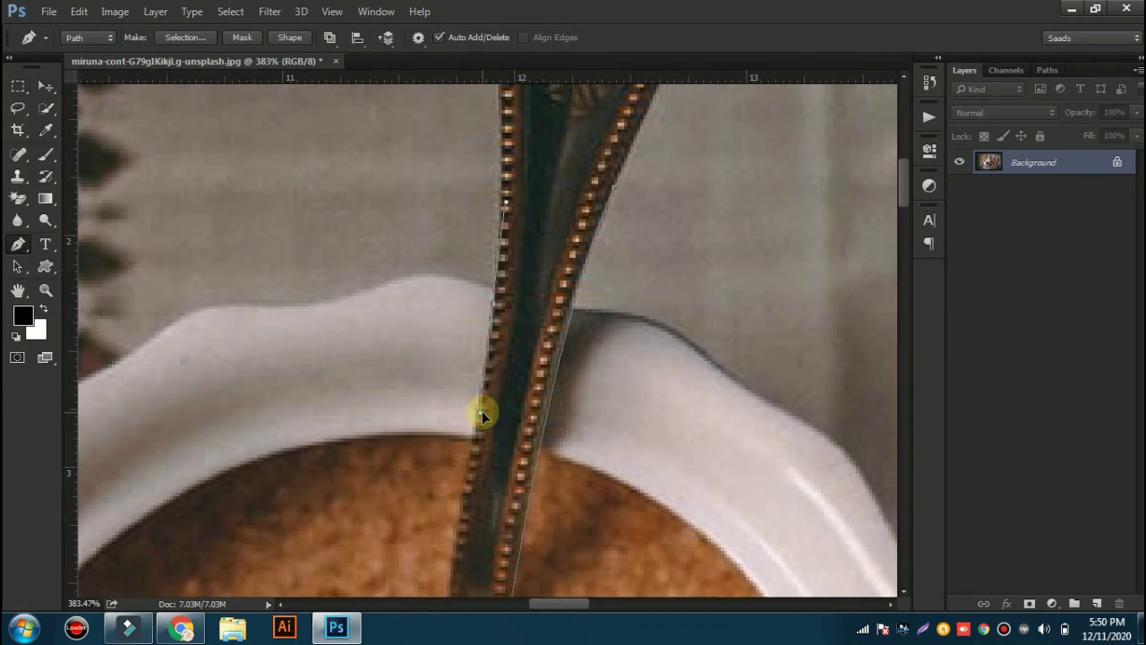
click(901, 218)
click(447, 193)
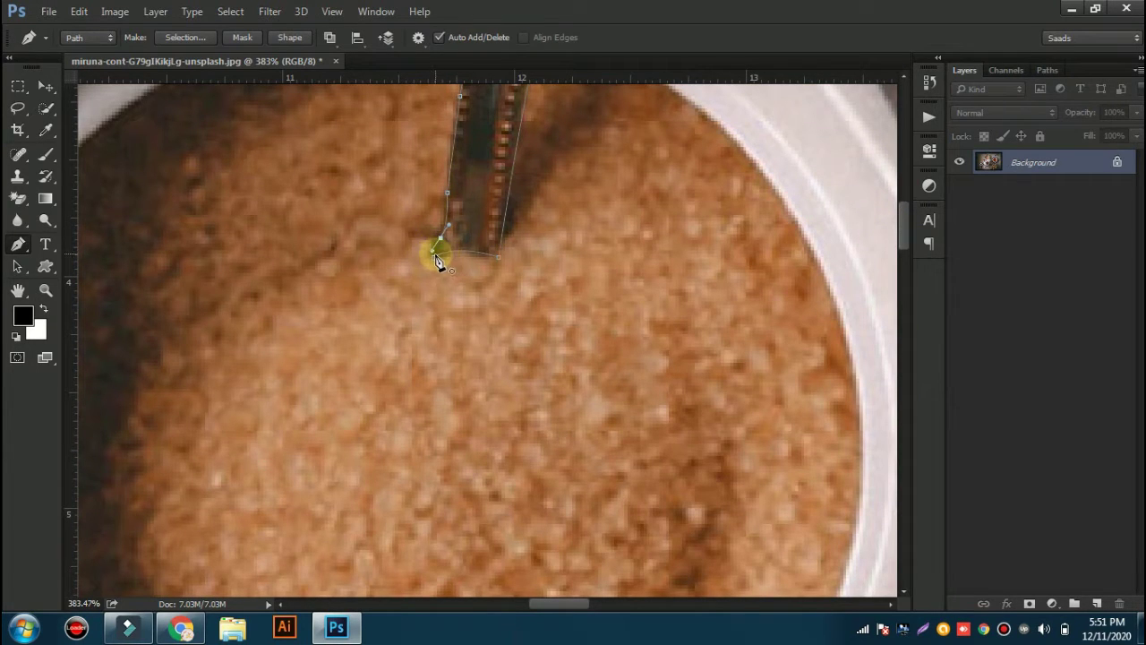
scroll(466, 296, down, 2)
scroll(519, 313, down, 1)
scroll(541, 309, down, 1)
scroll(582, 154, down, 2)
scroll(594, 98, down, 1)
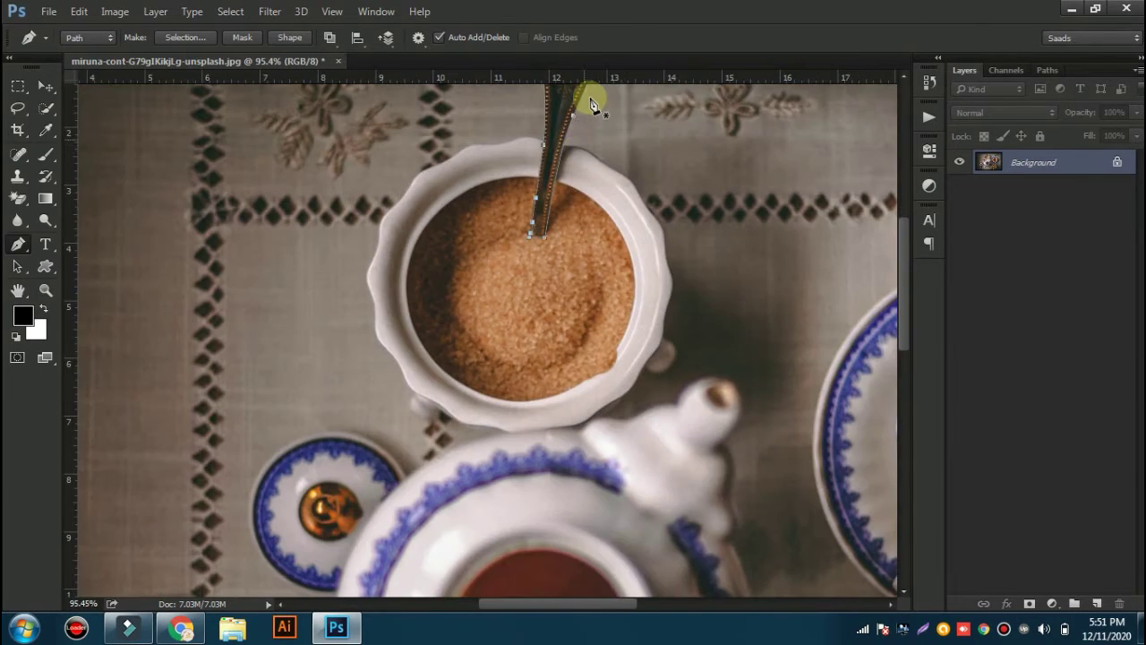
scroll(594, 98, up, 2)
scroll(591, 116, up, 2)
scroll(511, 379, up, 2)
scroll(468, 435, up, 2)
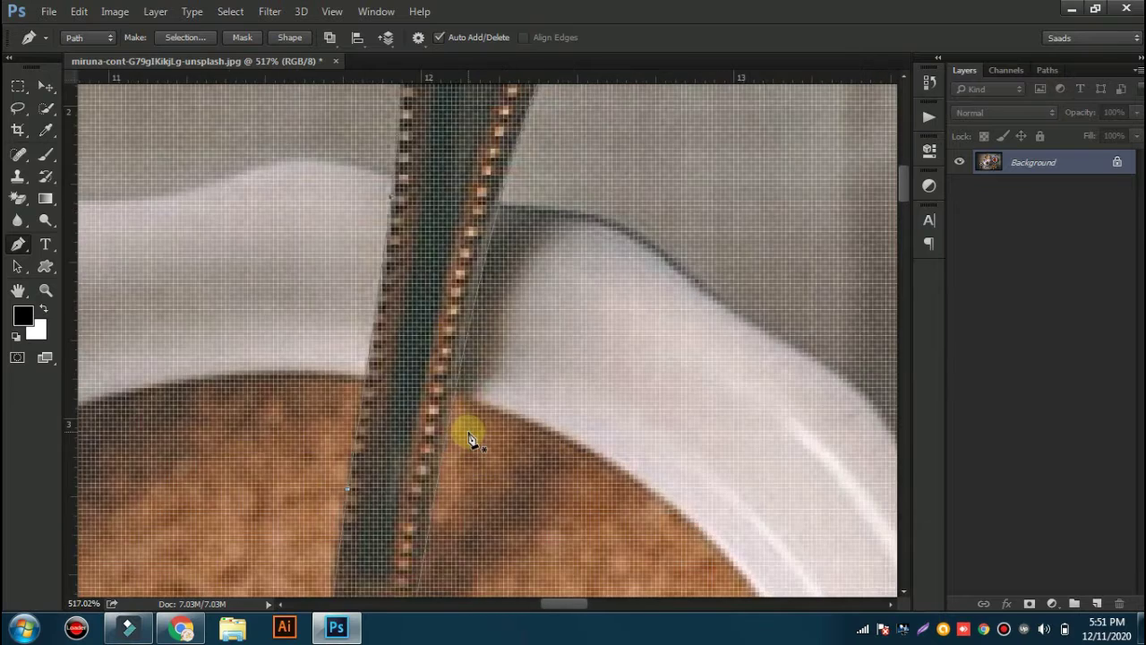
scroll(472, 435, down, 2)
scroll(471, 438, down, 2)
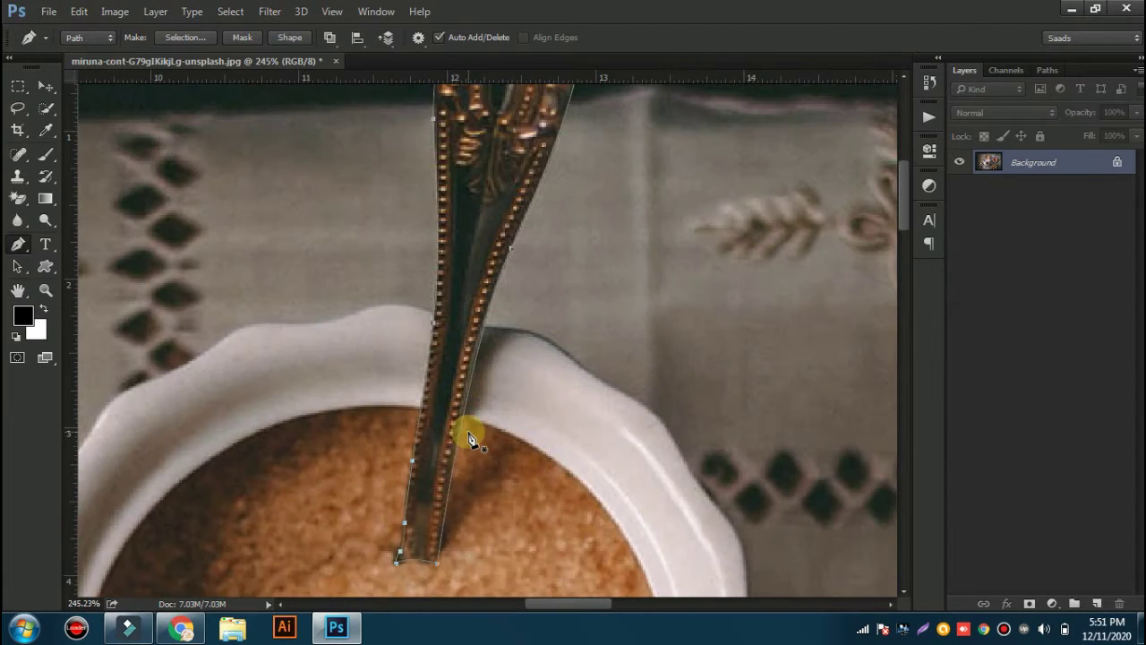
scroll(470, 439, down, 2)
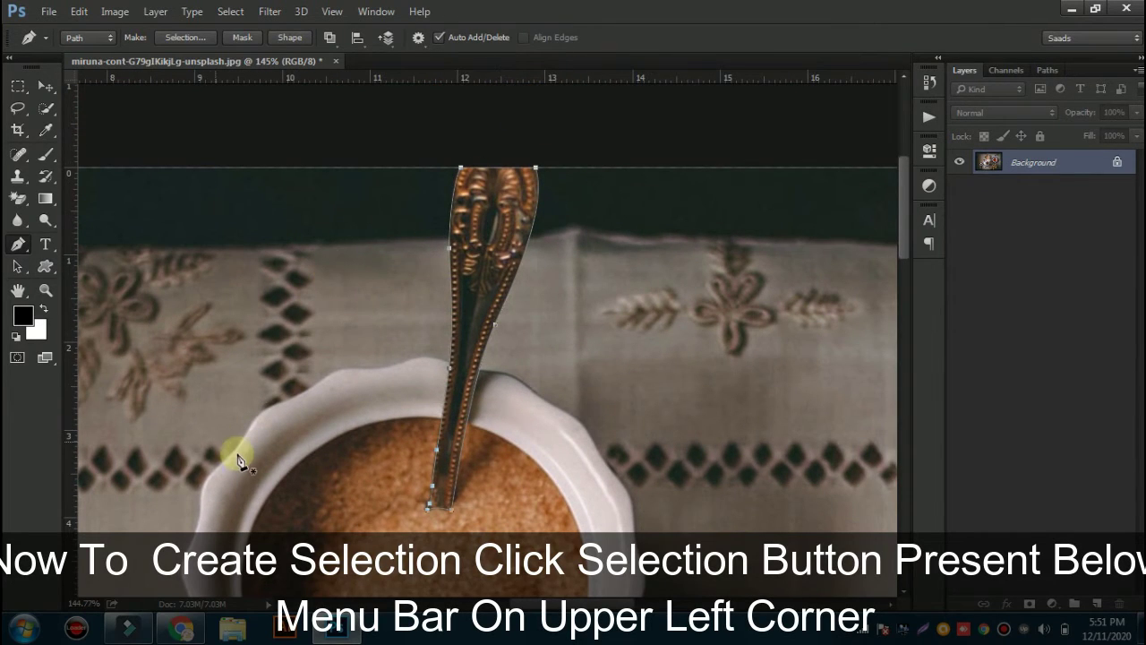
click(195, 36)
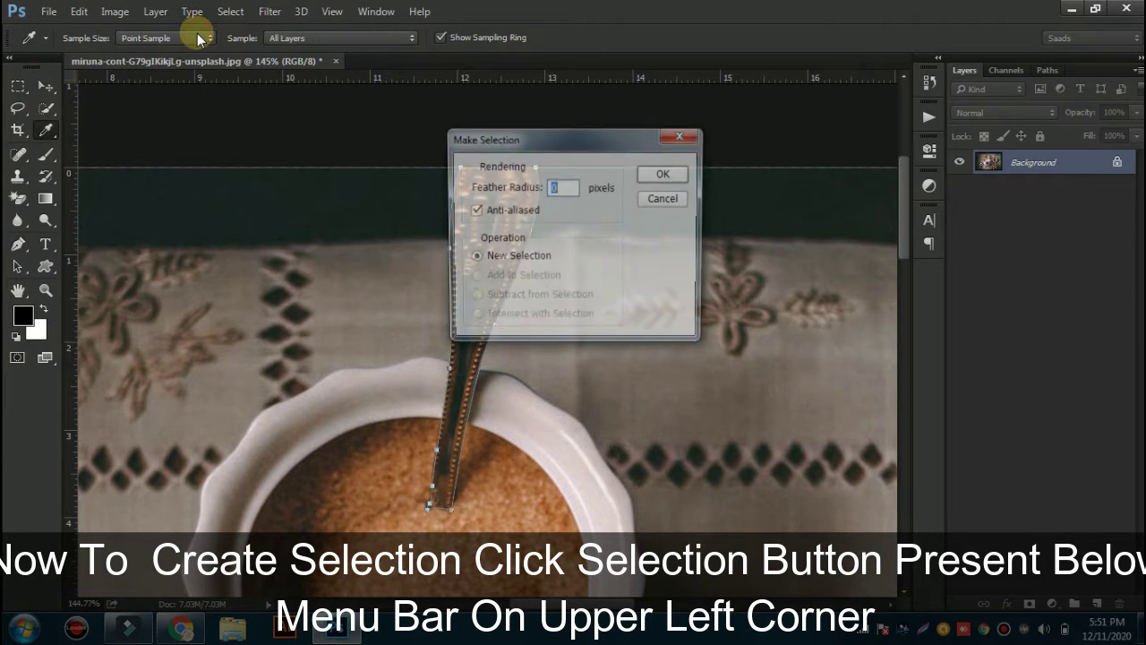
- Turn the path into a zero-feather selection and copy the spoon to Layer 1
click(663, 173)
key(ctrl+j)
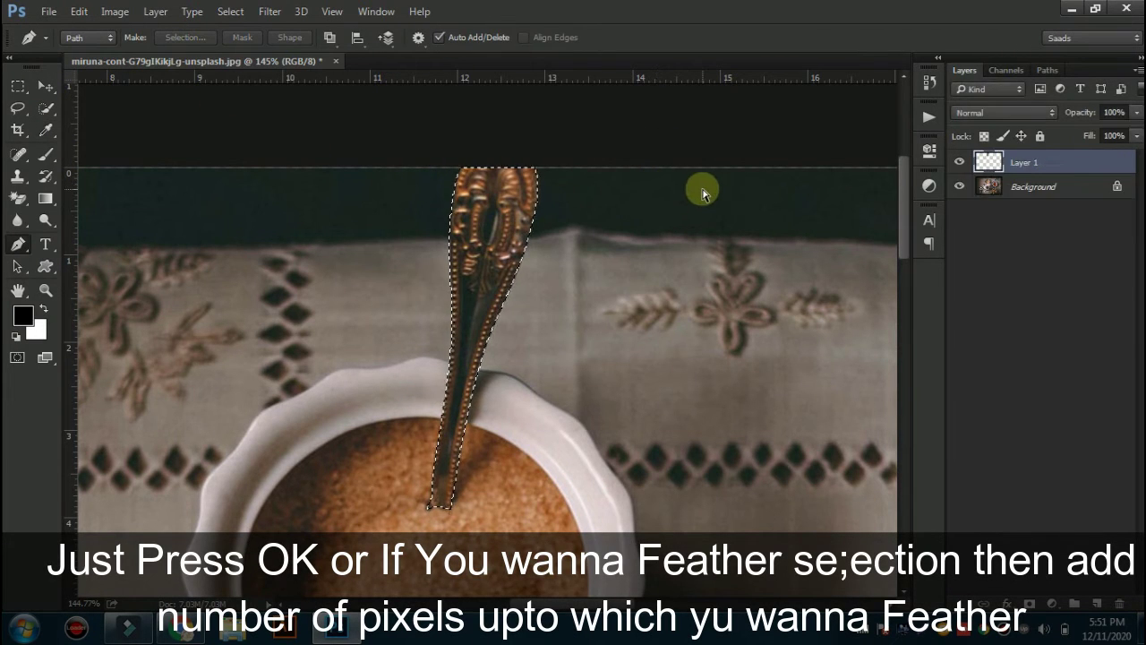
click(958, 163)
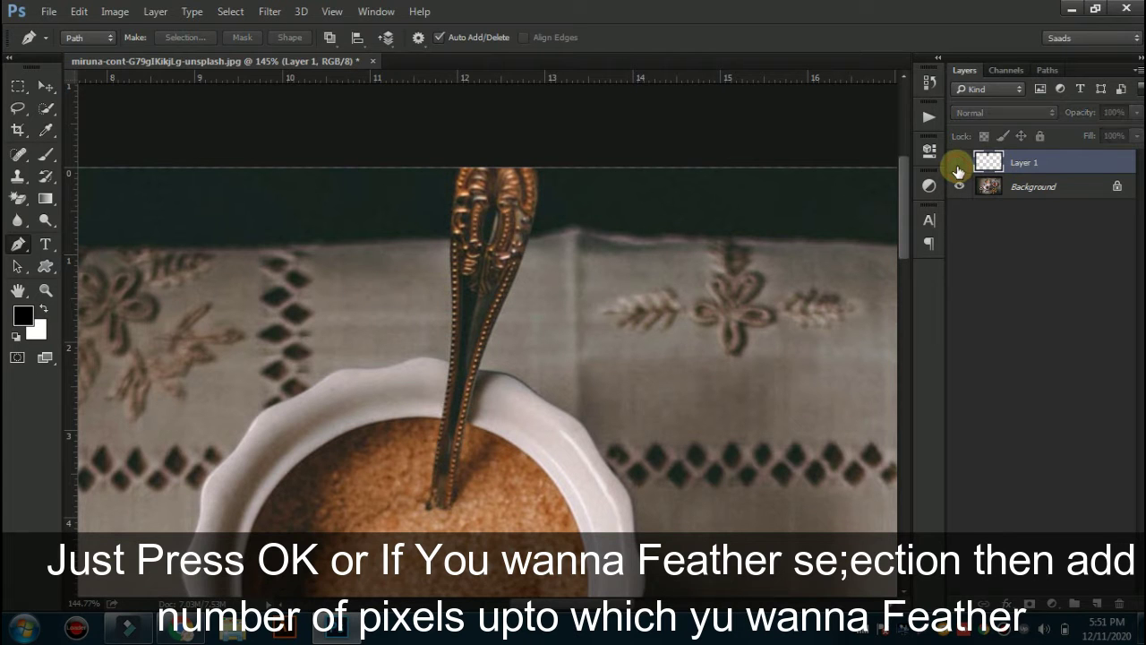
click(957, 165)
click(965, 187)
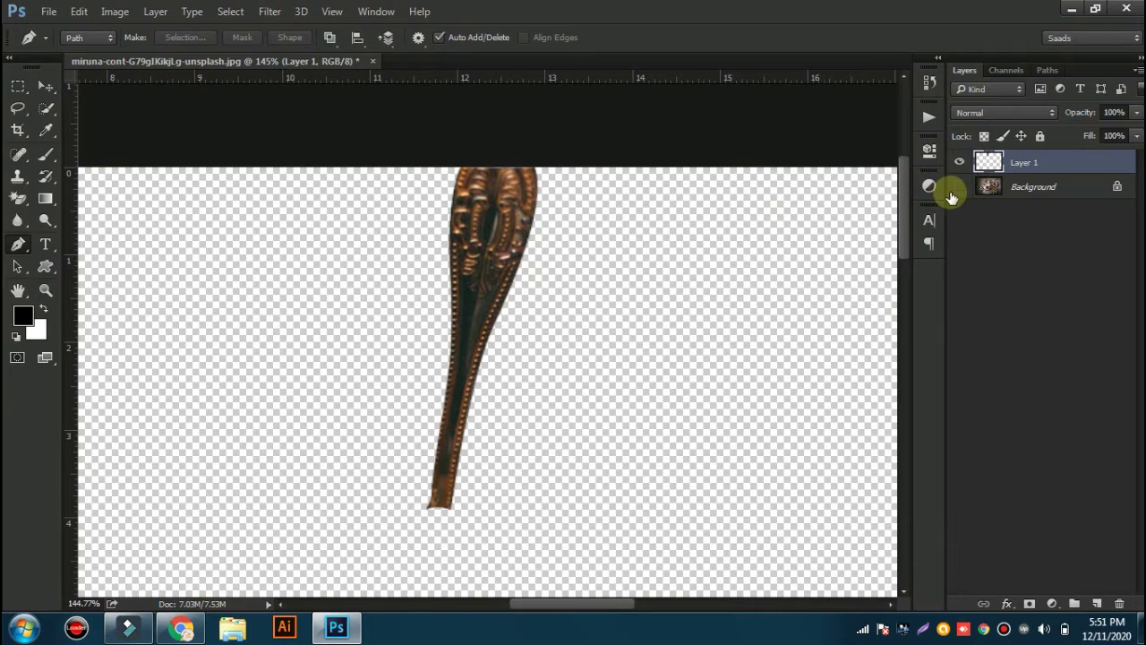
click(956, 188)
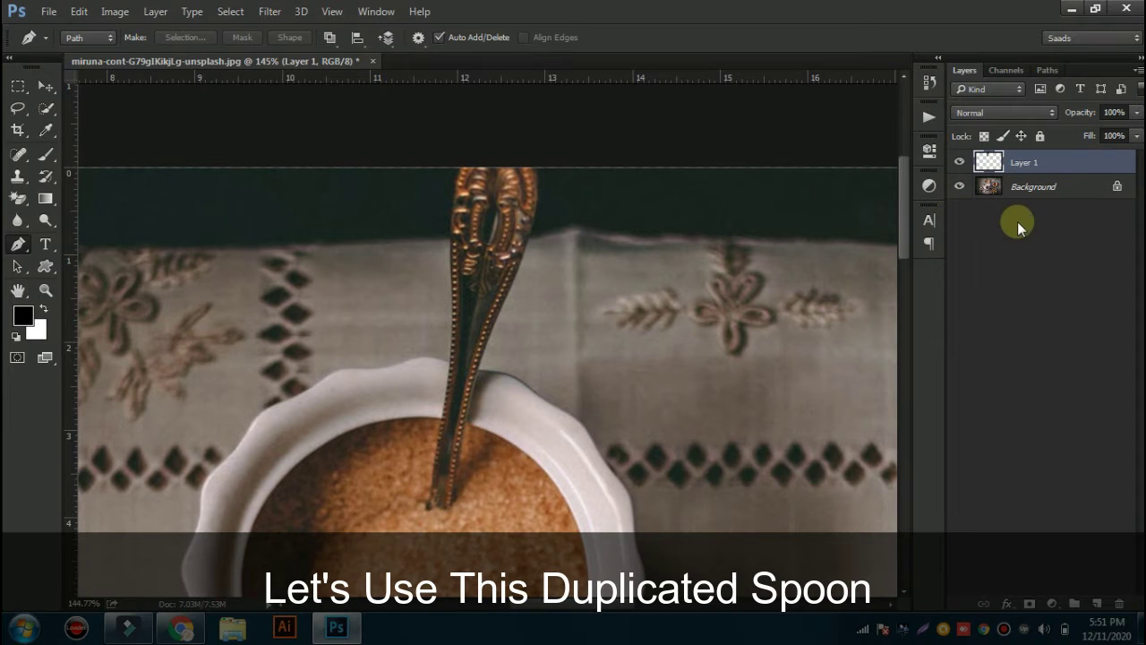
- Move the spoon copy left and tilt it down into the sugar
click(45, 86)
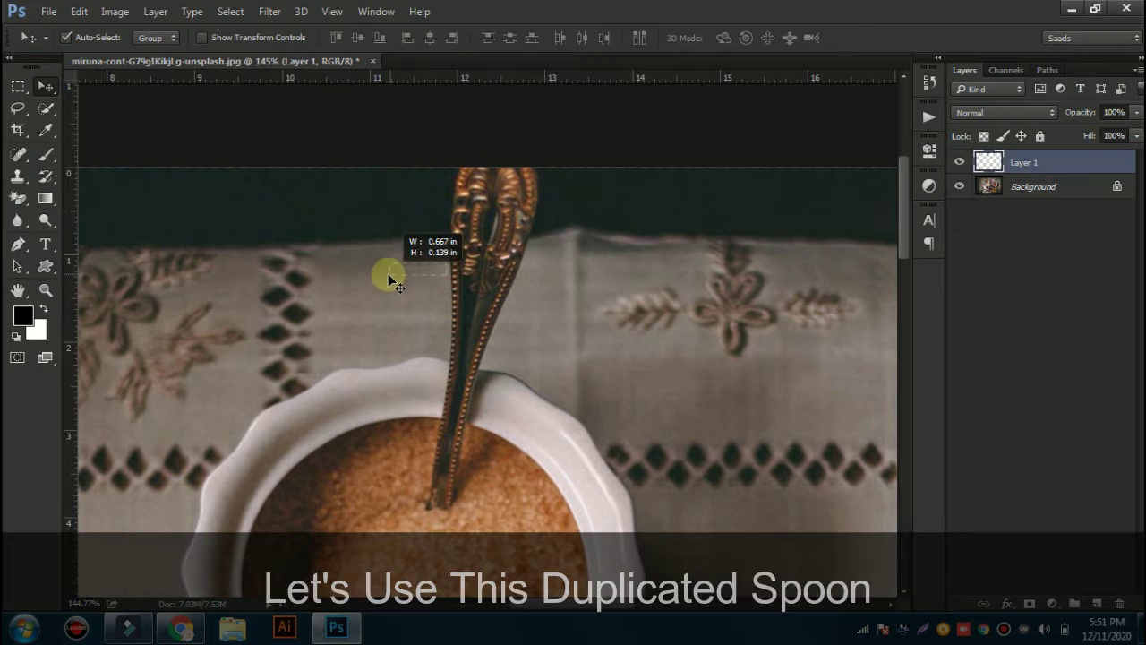
mouse_move(489, 209)
mouse_down()
mouse_move(303, 305)
mouse_move(347, 219)
mouse_up()
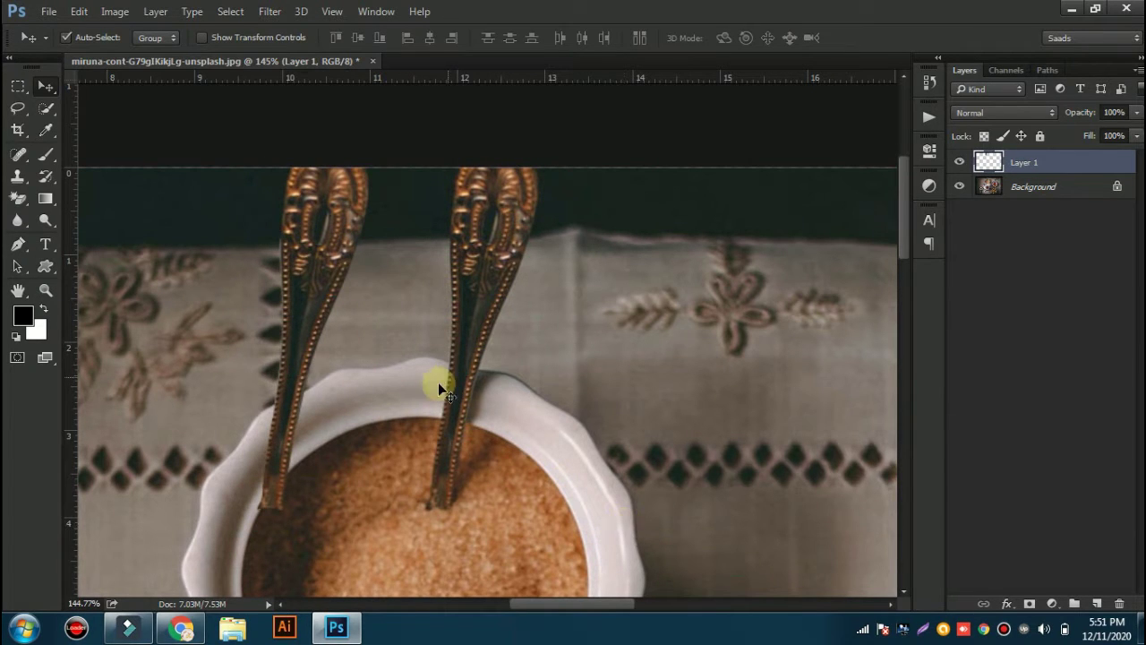
key(ctrl+t)
drag(371, 543, 397, 529)
drag(311, 335, 371, 307)
click(766, 38)
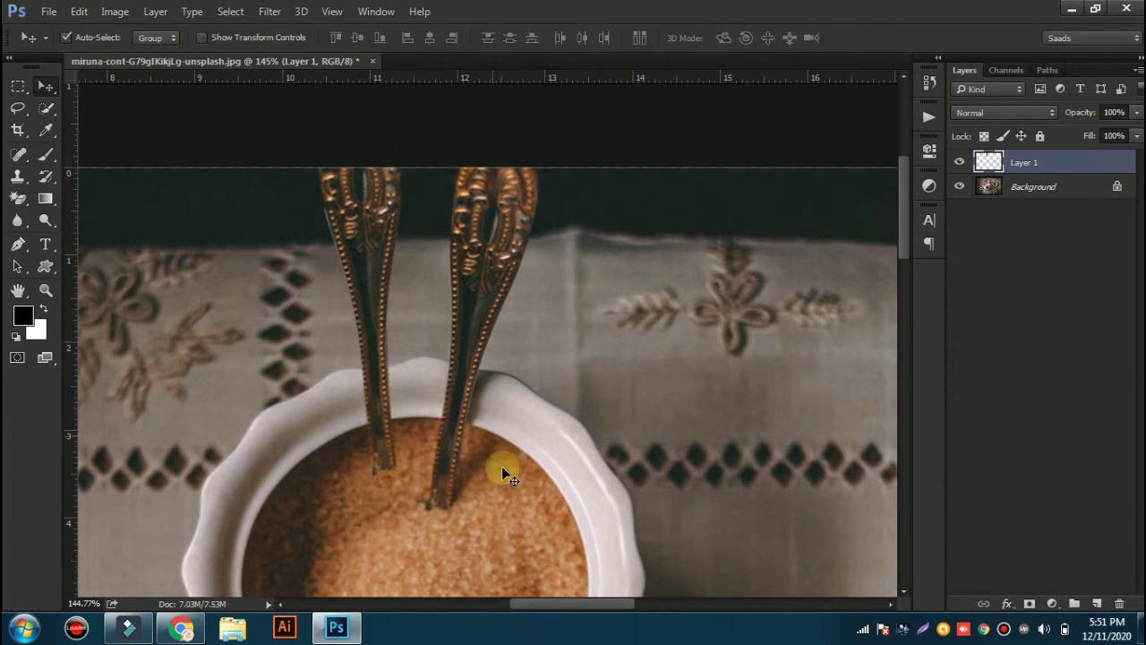
click(18, 154)
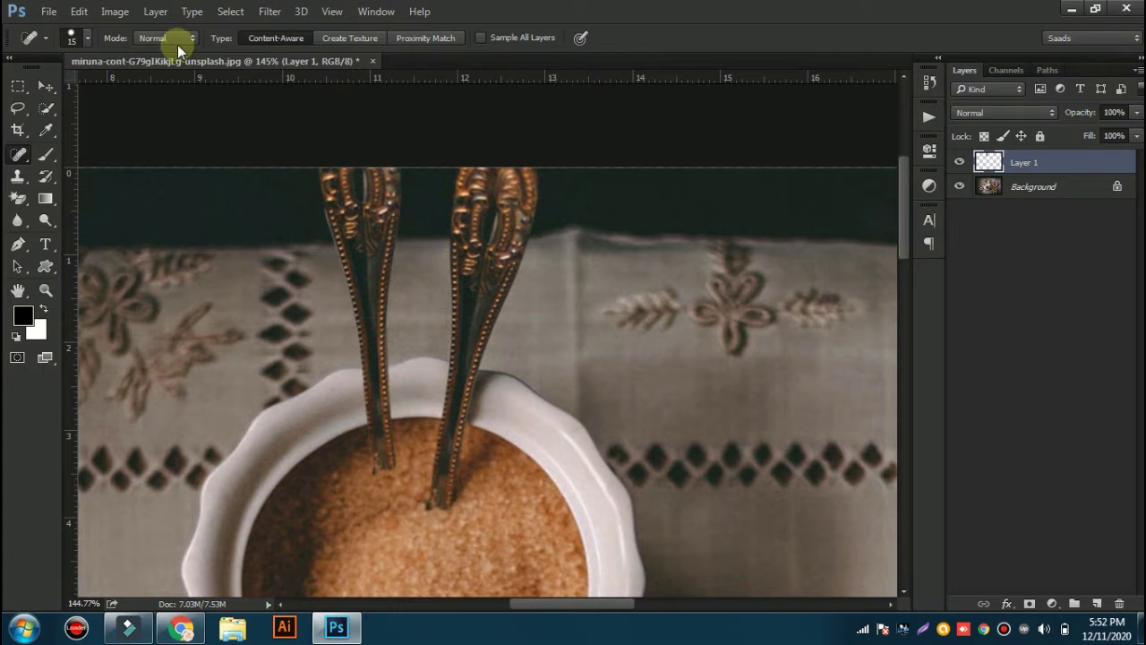
- Set healing to sample all layers, then close the tea-set photo without saving
click(481, 38)
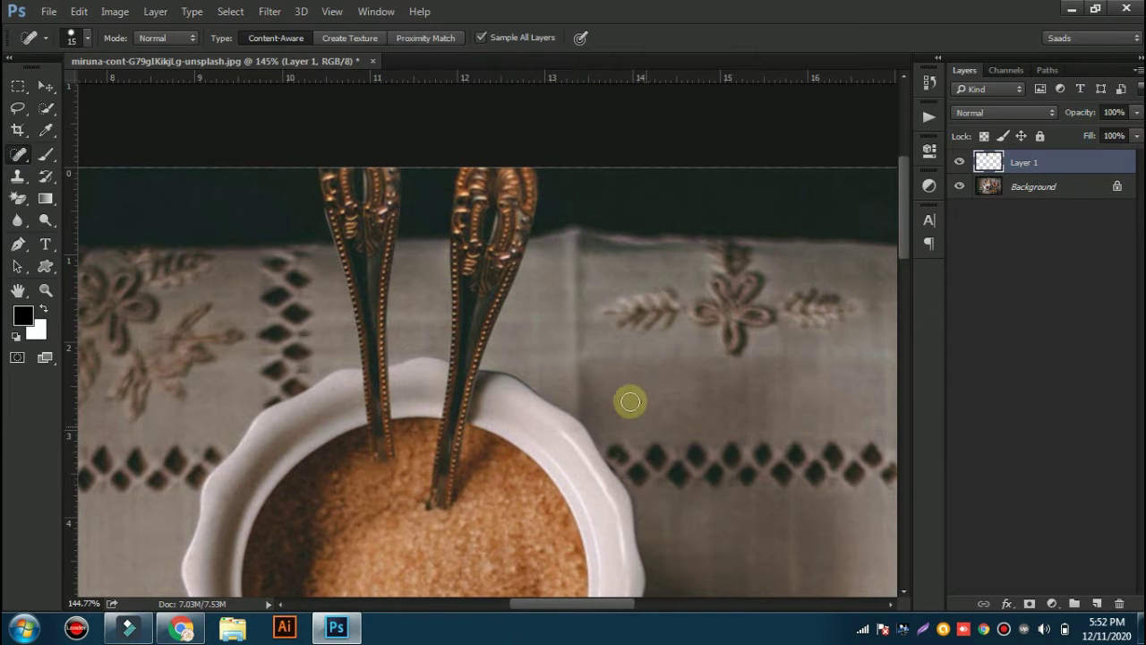
scroll(627, 396, down, 3)
scroll(632, 376, down, 3)
scroll(647, 422, down, 3)
scroll(650, 430, up, 3)
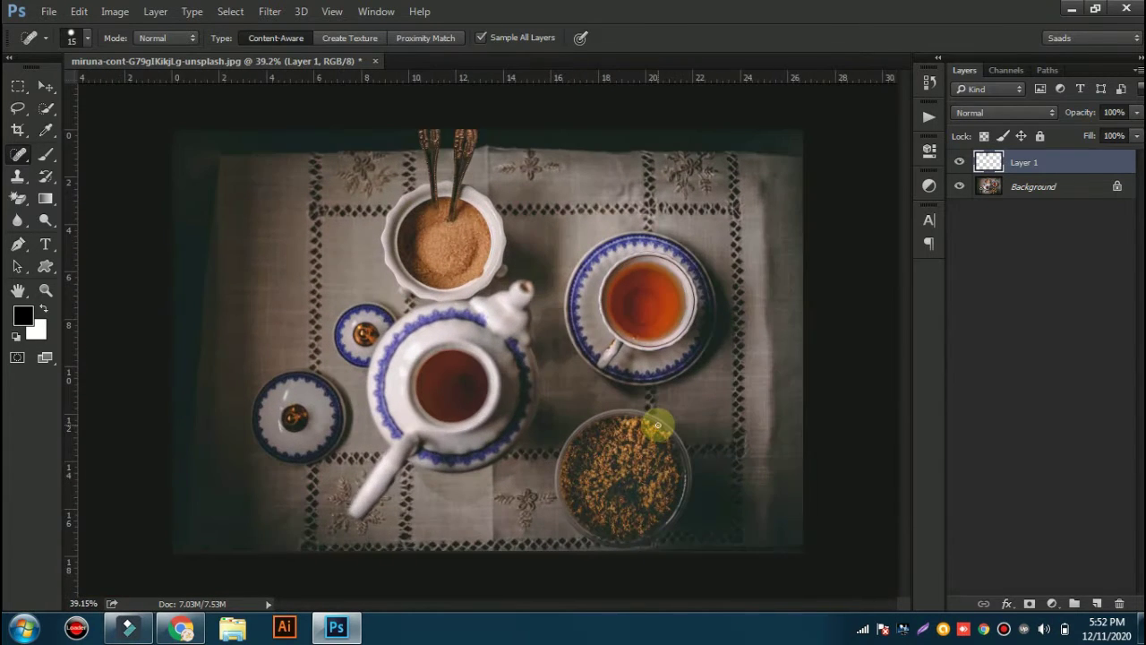
scroll(650, 430, up, 1)
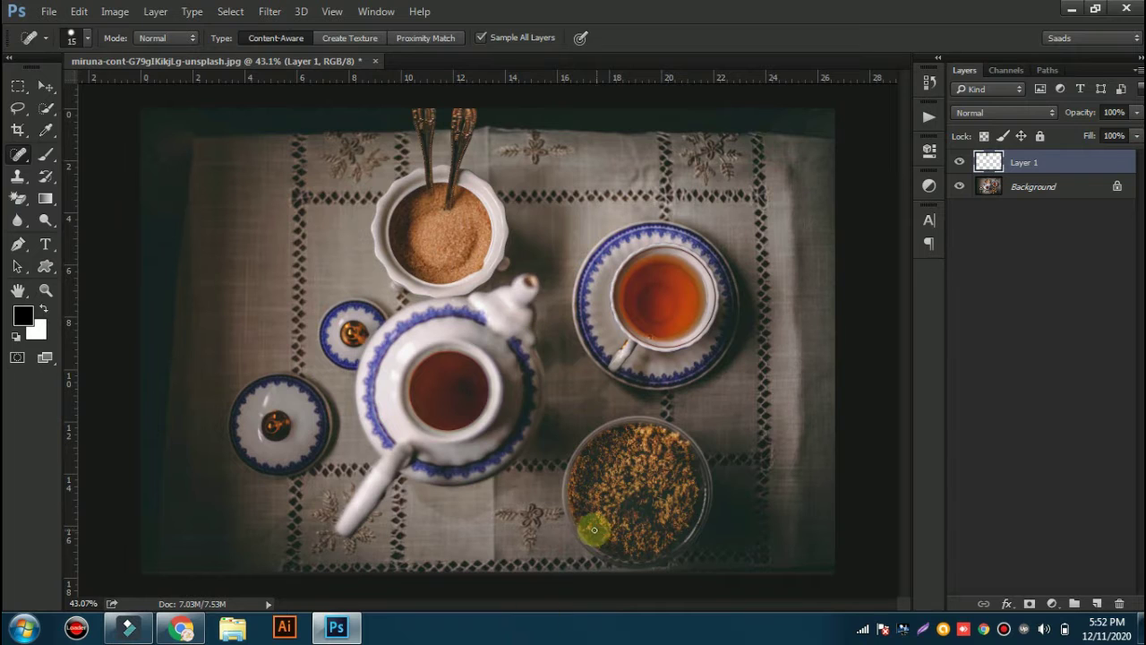
scroll(533, 511, down, 1)
scroll(533, 511, down, 1)
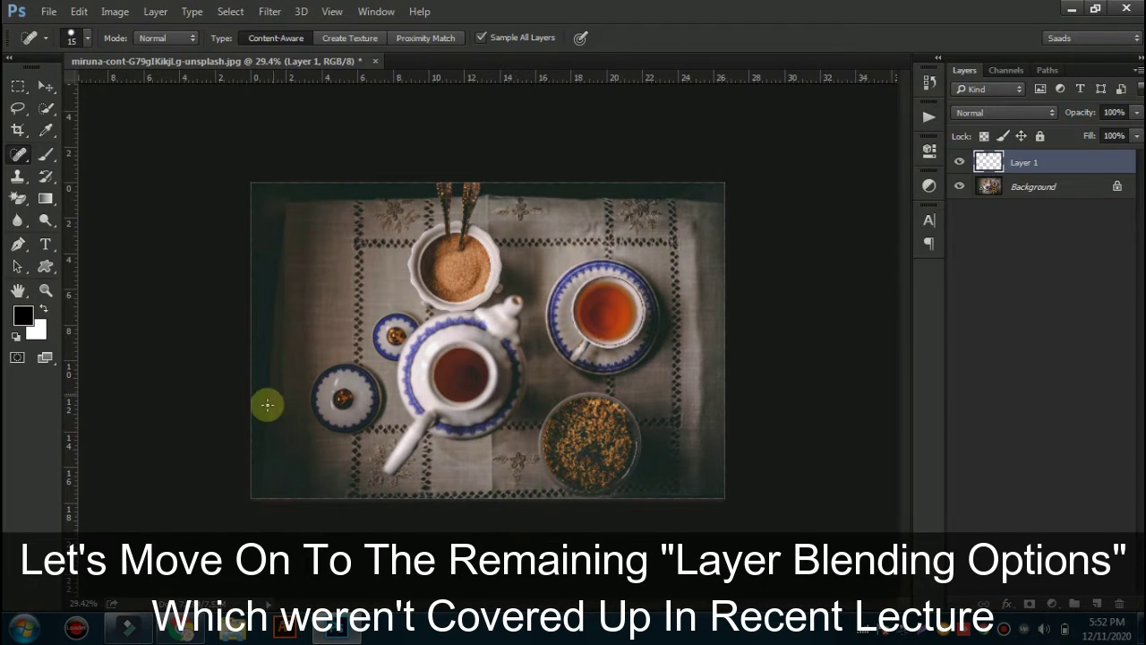
click(372, 61)
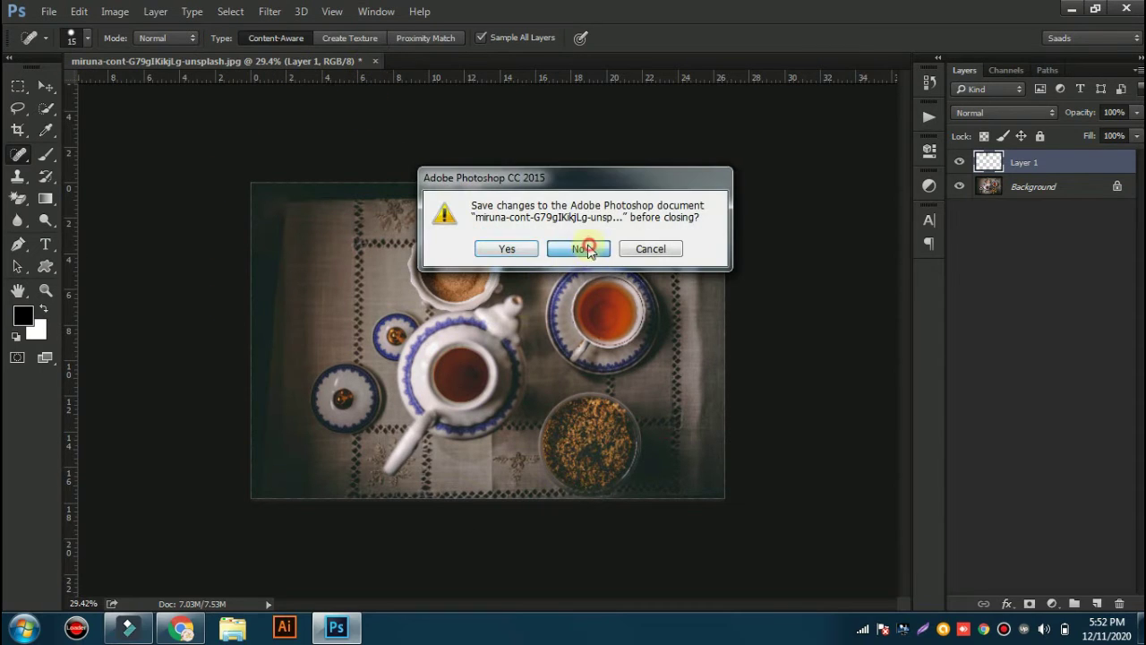
click(586, 248)
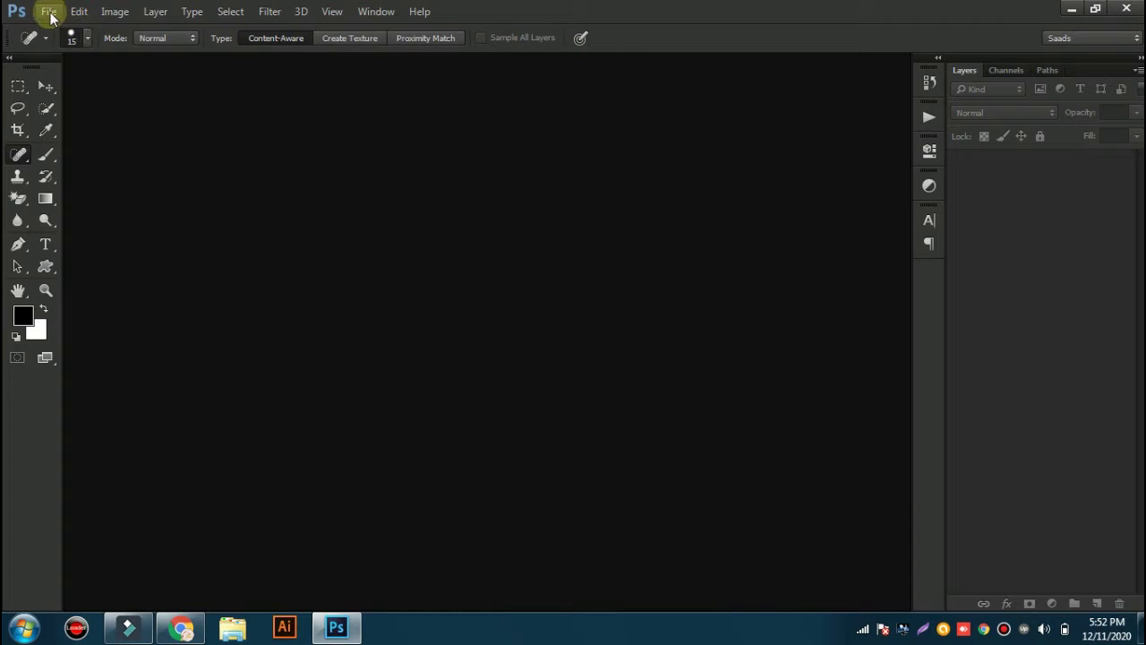
- Create a new orange square document
click(48, 12)
click(59, 30)
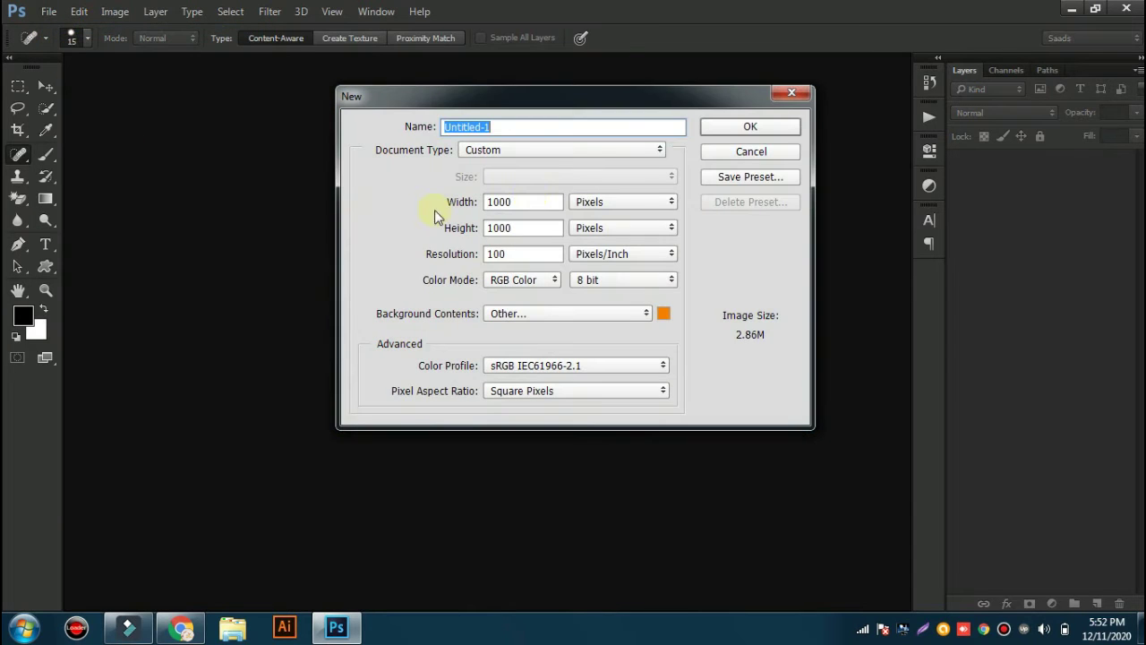
click(728, 126)
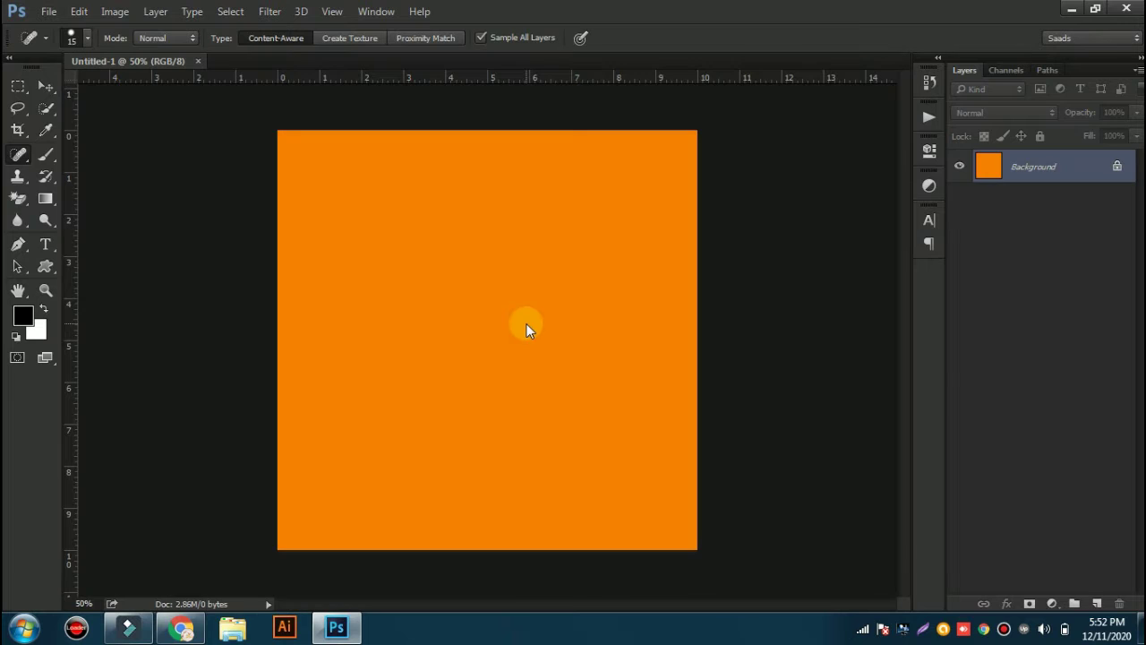
scroll(480, 296, up, 3)
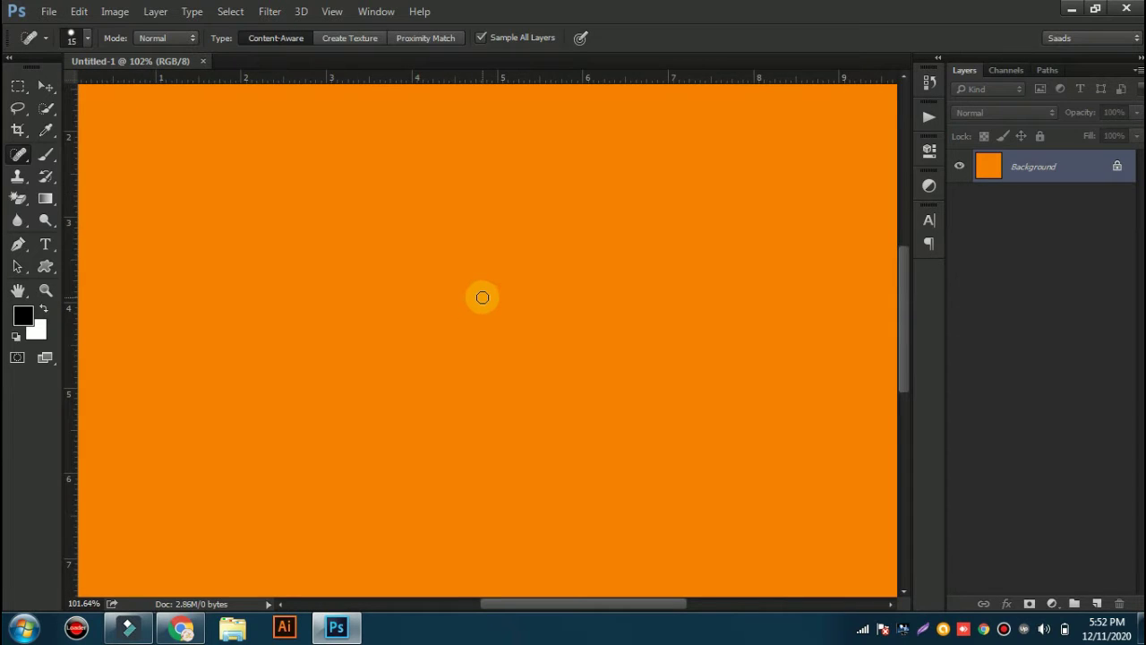
scroll(480, 296, down, 1)
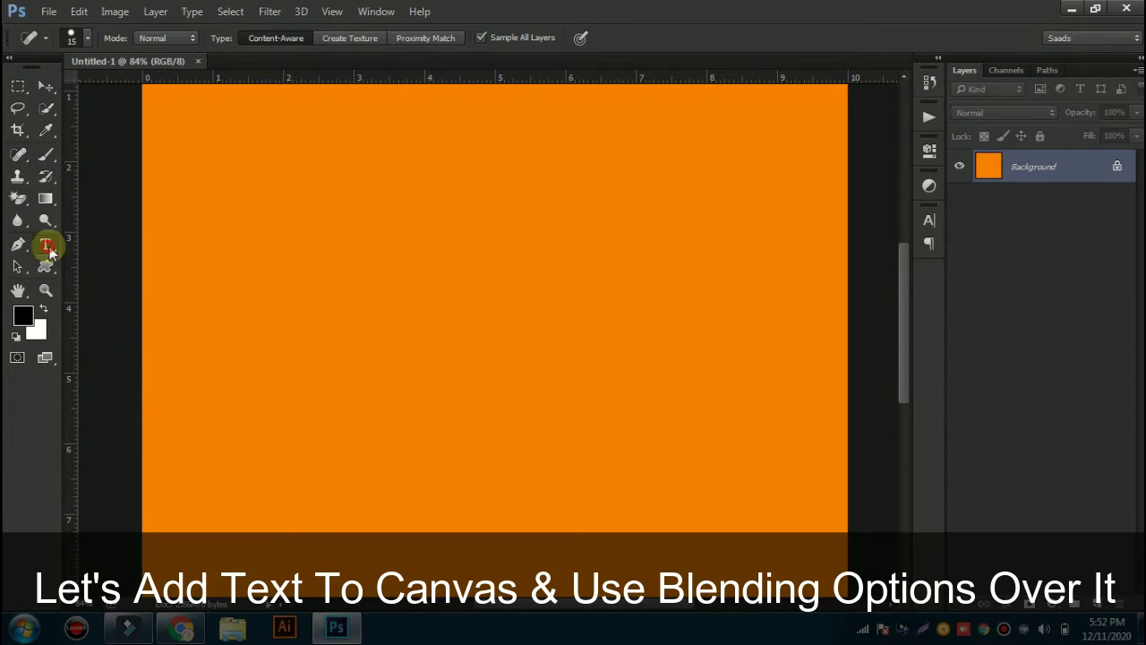
- Type 'Haier' at 72 pt, enlarge it across the canvas, and commit the text
drag(166, 151, 805, 415)
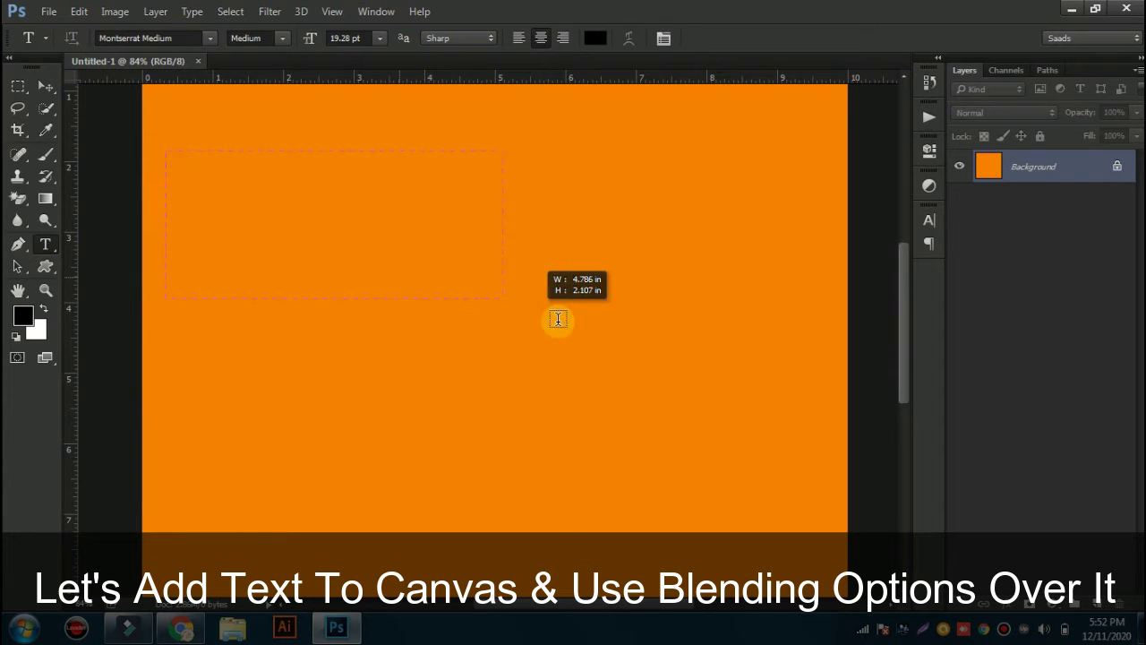
drag(806, 415, 820, 430)
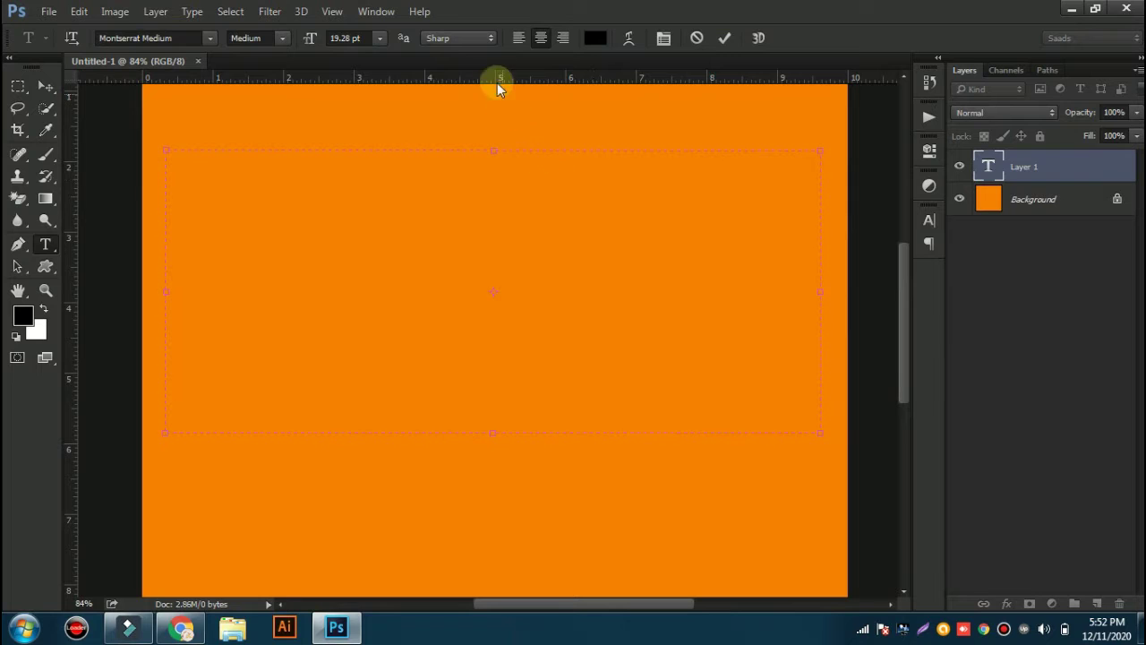
click(378, 38)
click(375, 325)
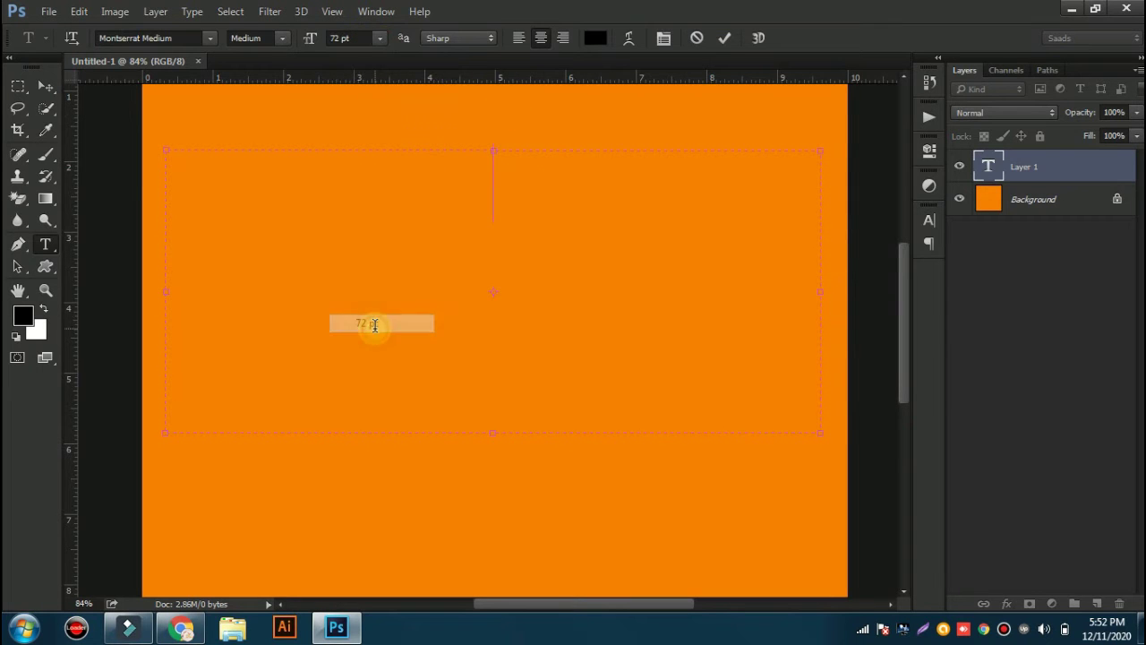
text(Hai)
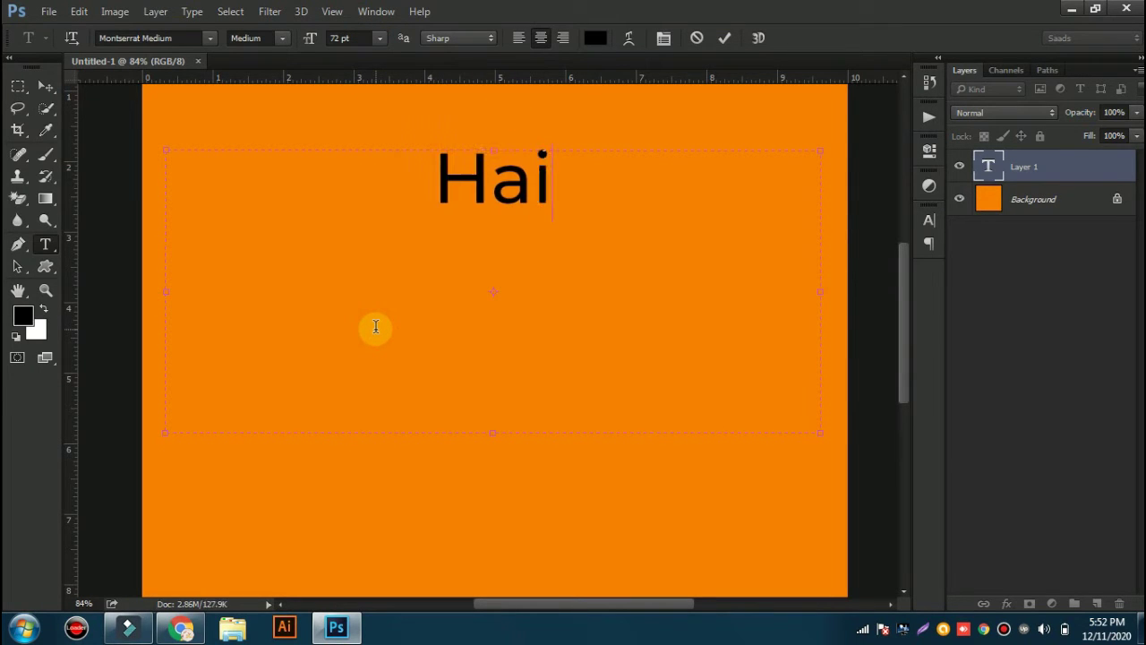
text(er)
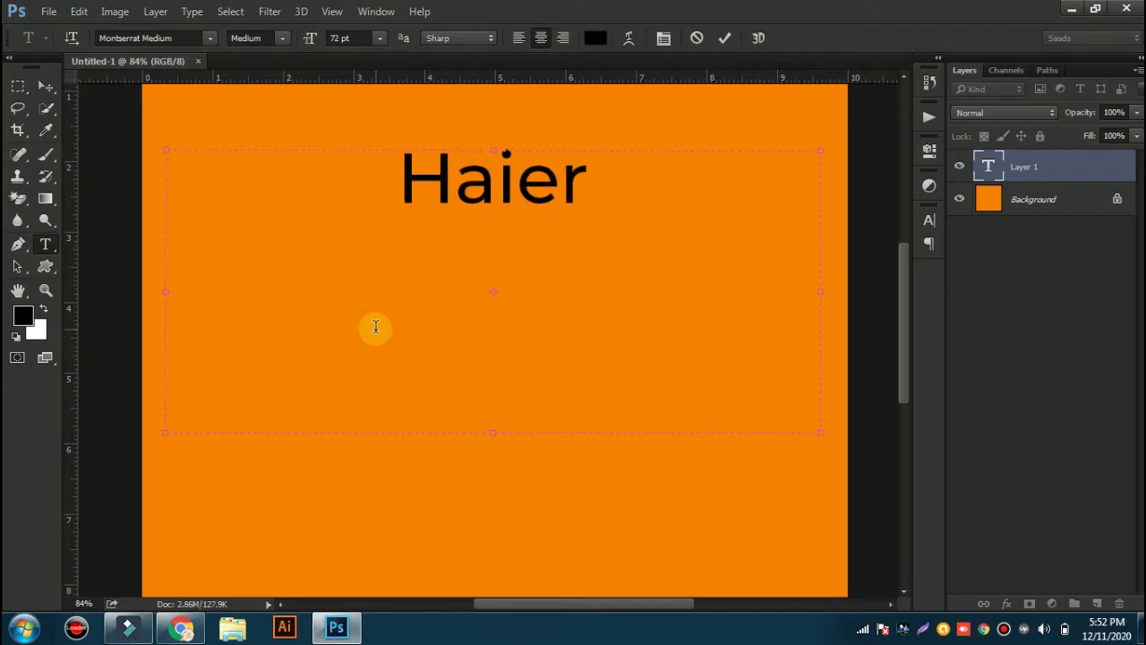
key(ctrl+a)
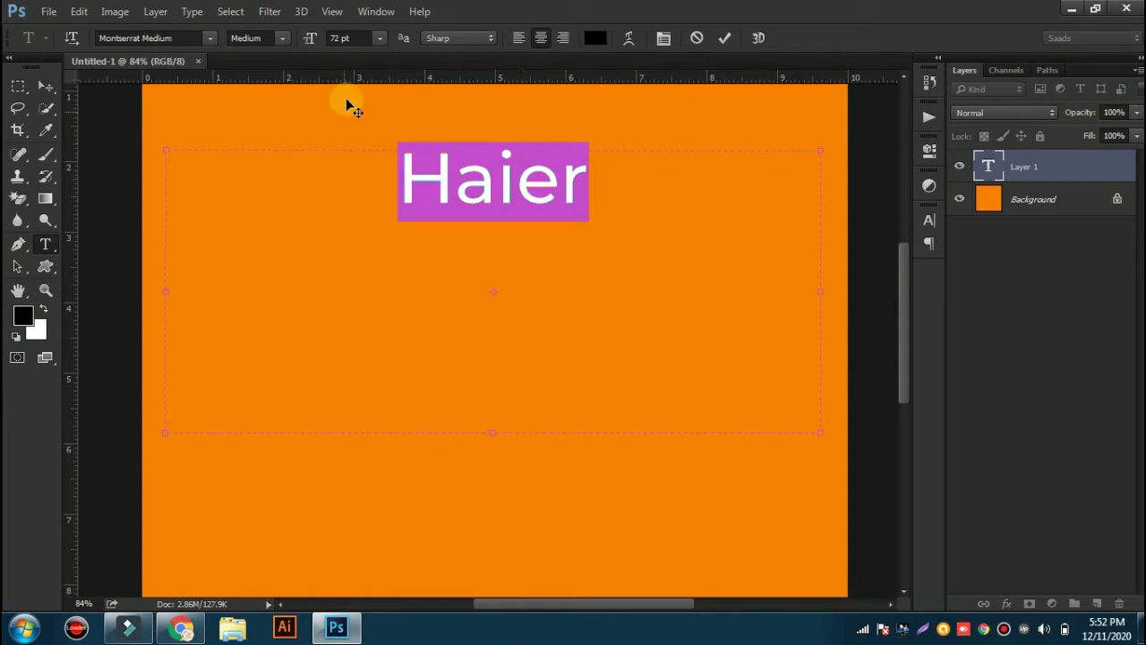
drag(310, 43, 457, 70)
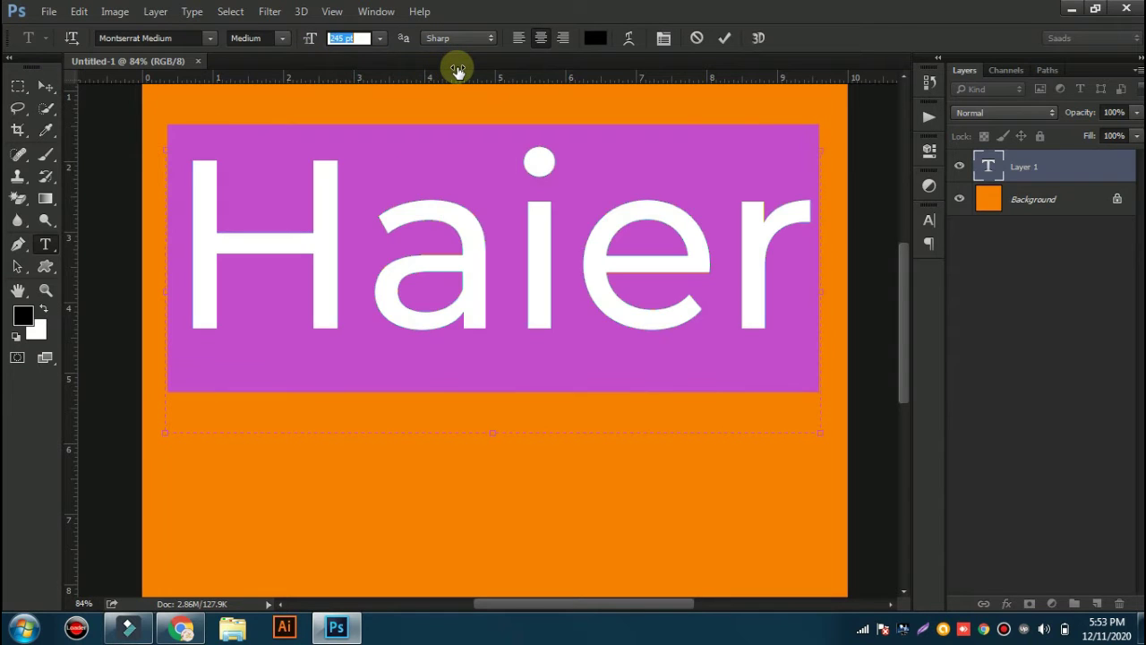
click(726, 38)
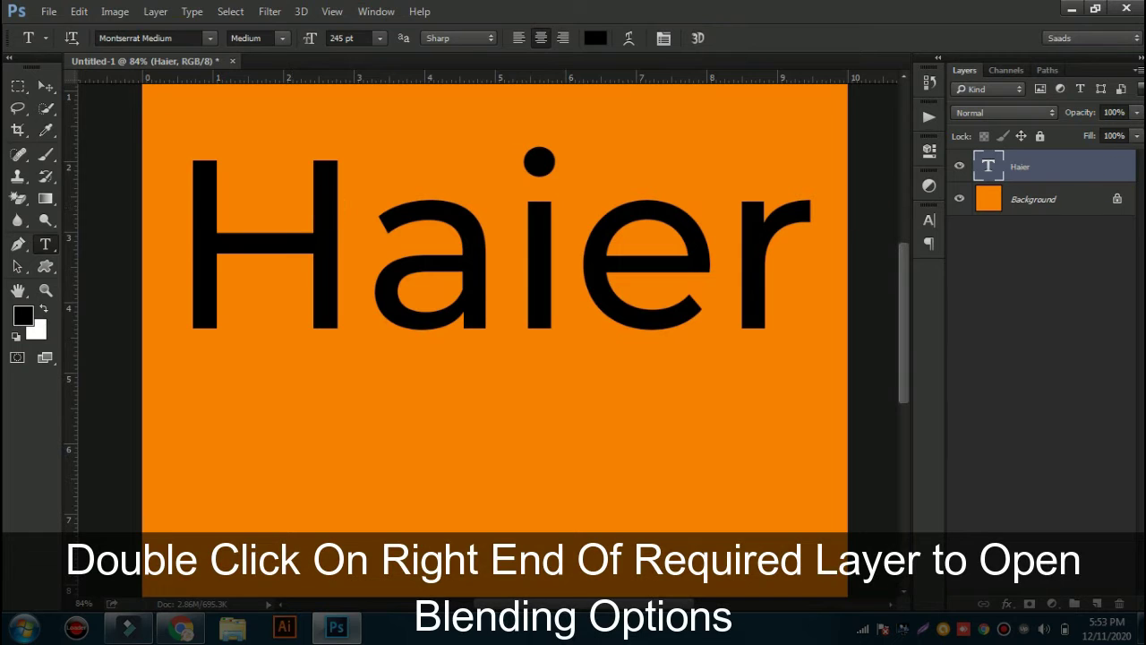
double_click(1125, 174)
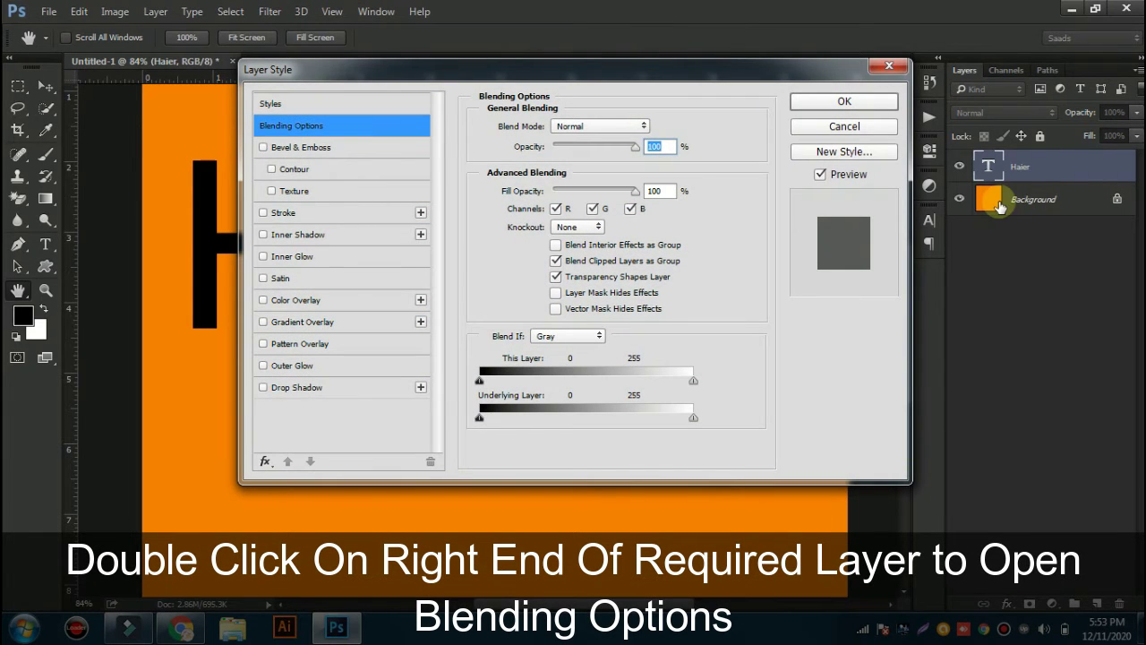
- Enable Bevel & Emboss Texture and choose a grey rocky pattern
click(272, 193)
click(295, 191)
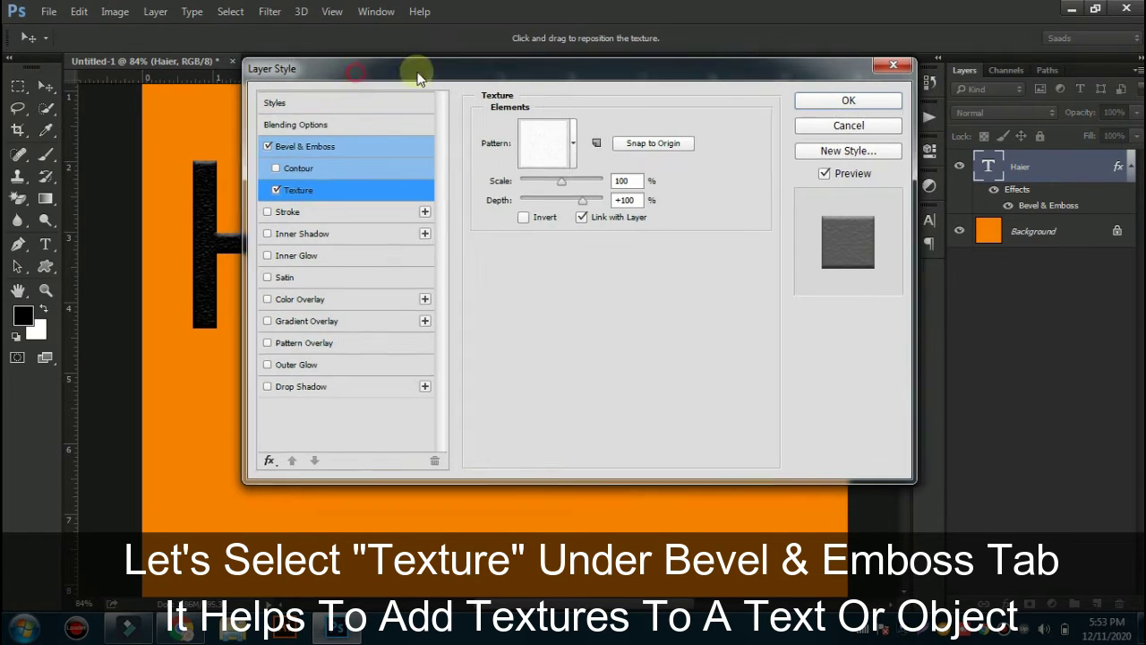
drag(358, 70, 596, 74)
scroll(314, 183, up, 5)
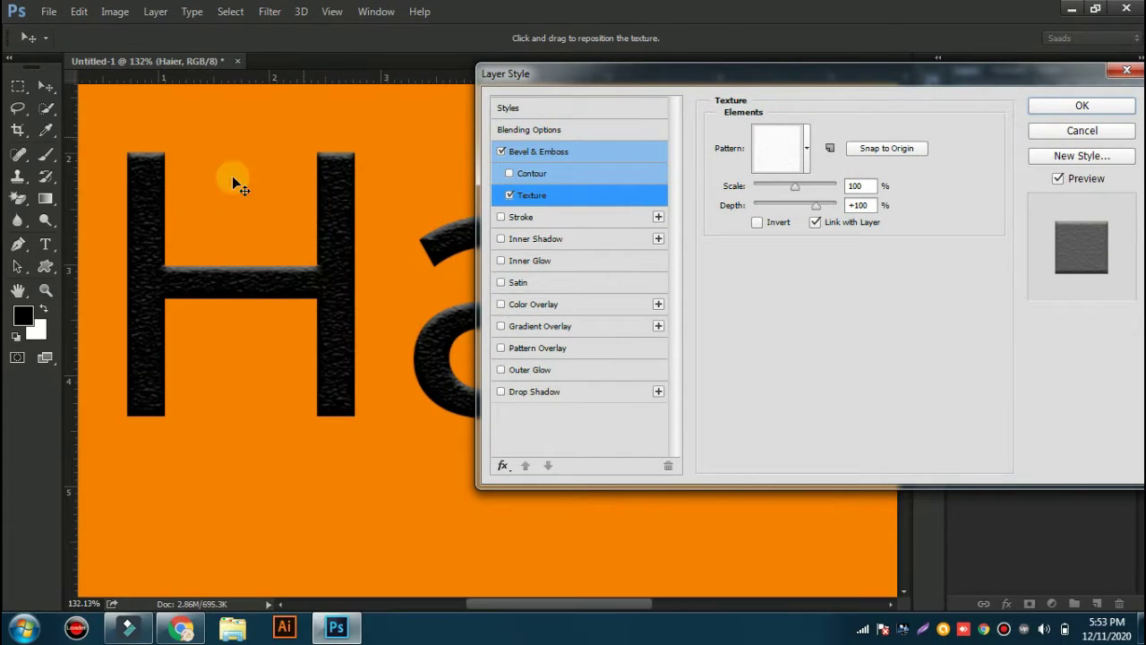
click(806, 151)
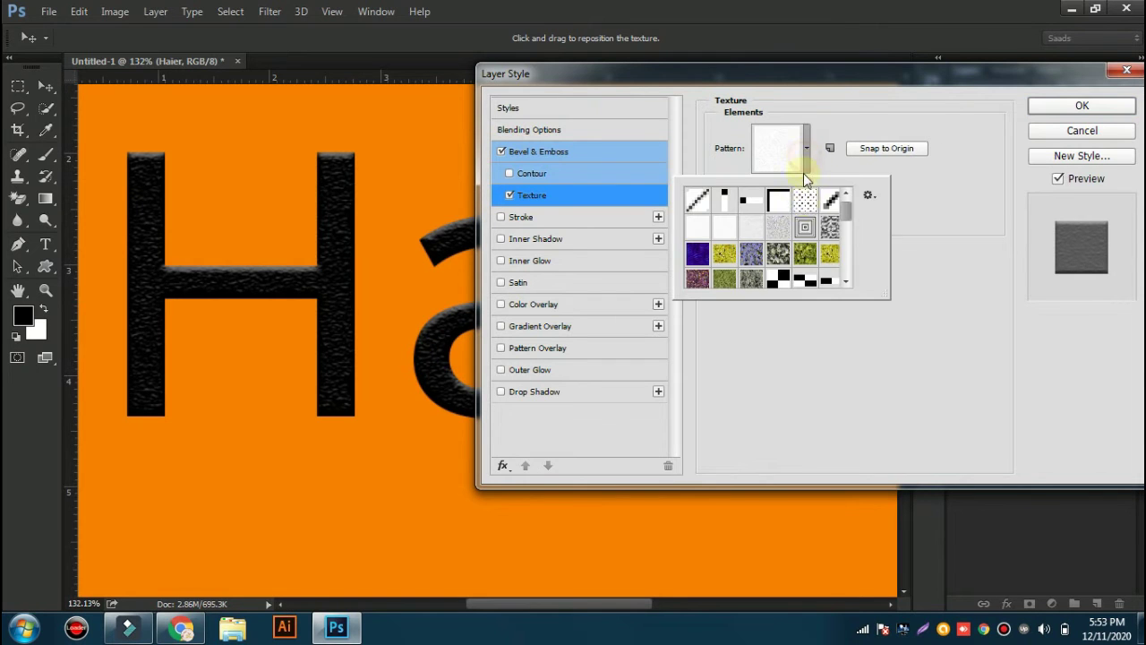
click(830, 254)
click(811, 255)
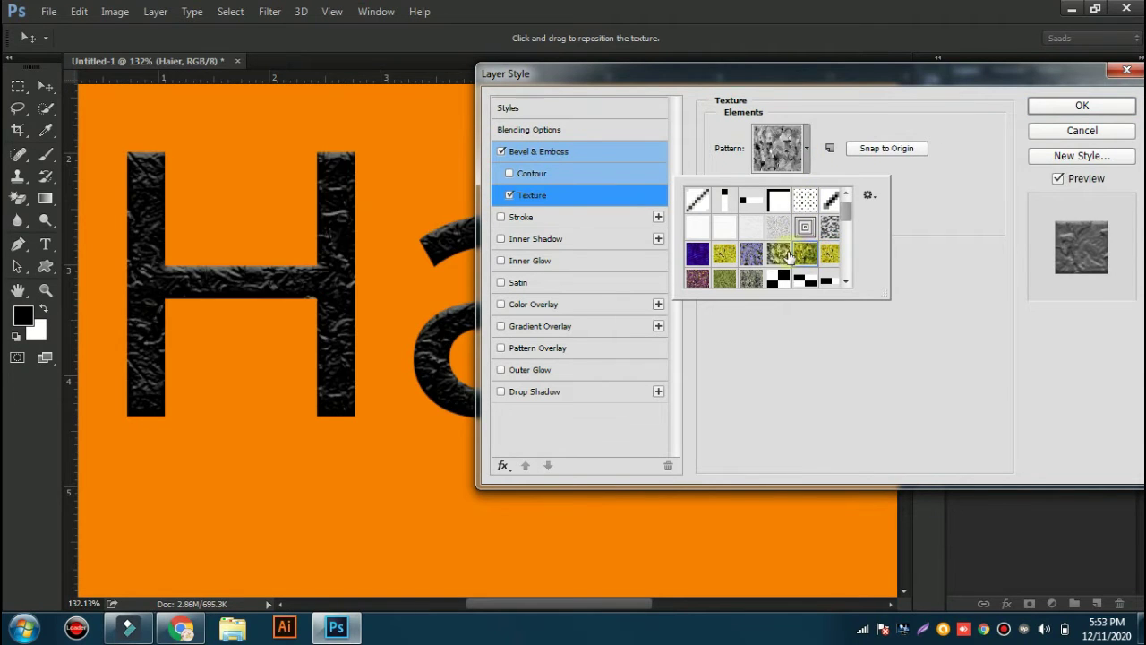
click(776, 231)
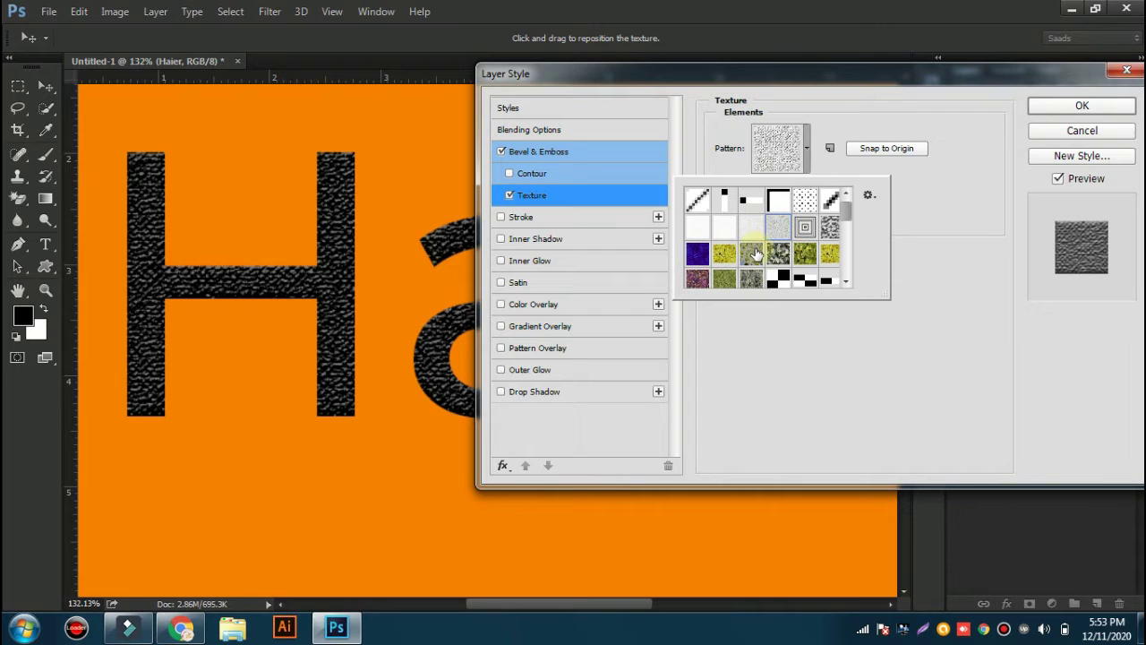
click(755, 254)
click(903, 284)
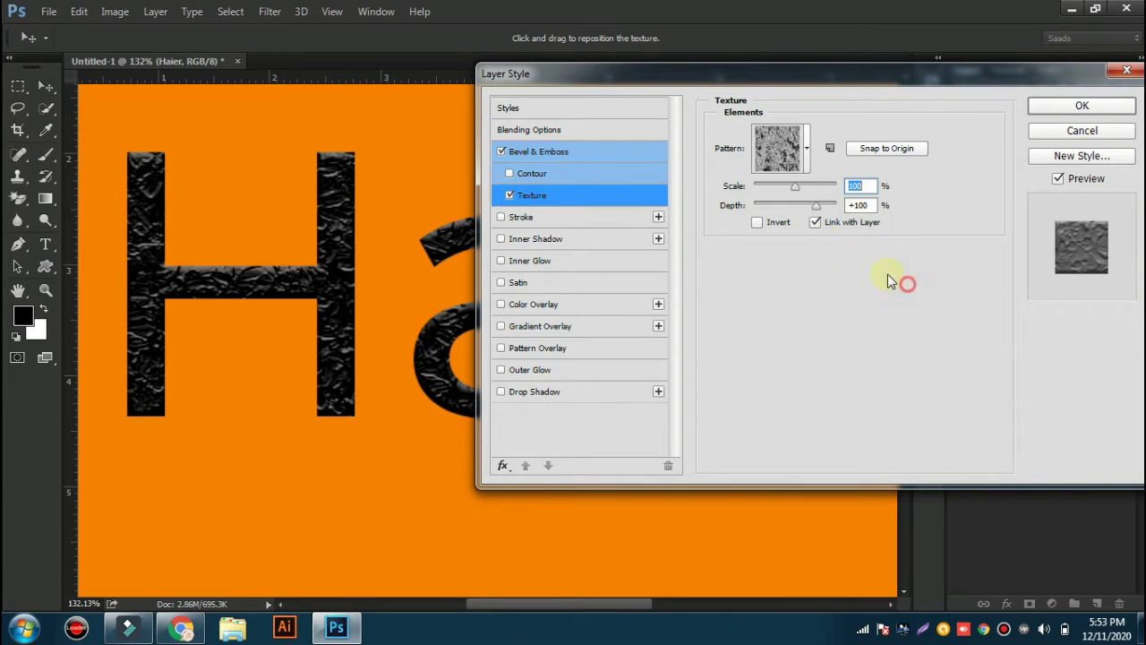
- Set texture depth to -56, adjust its scale, then switch the texture off
click(786, 210)
drag(780, 211, 829, 210)
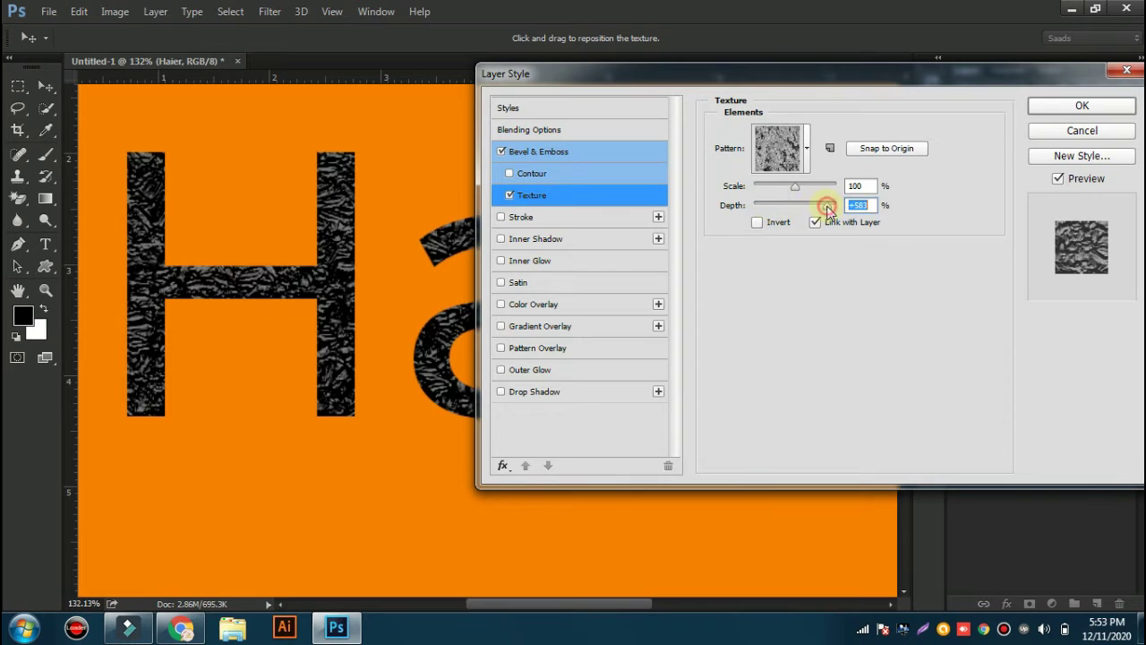
click(779, 220)
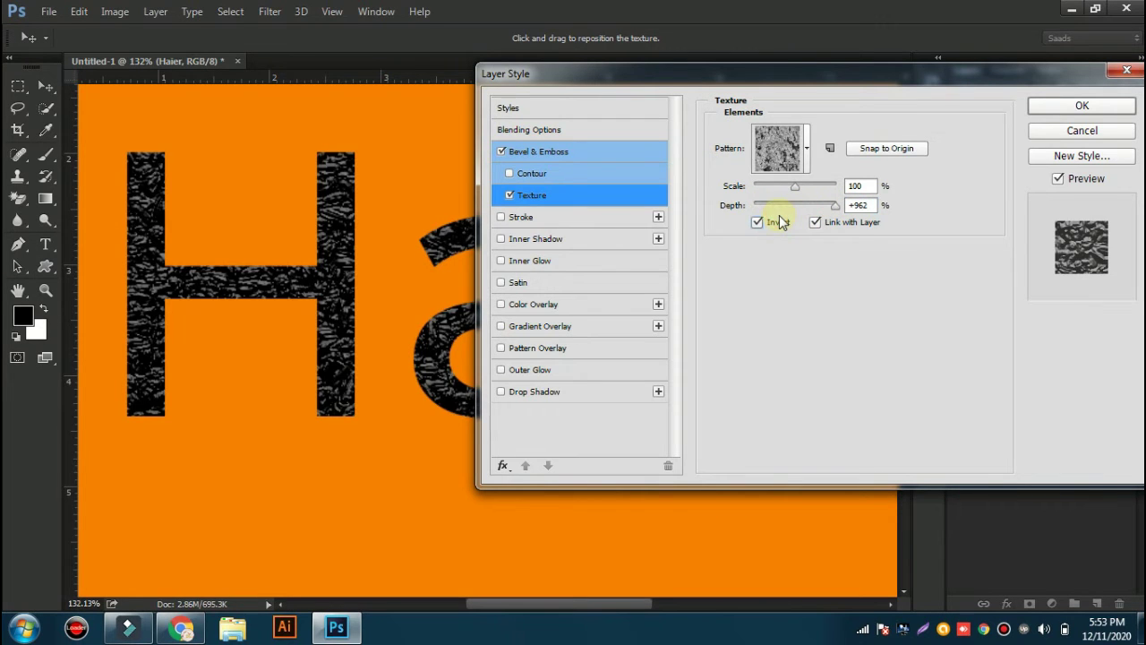
click(779, 220)
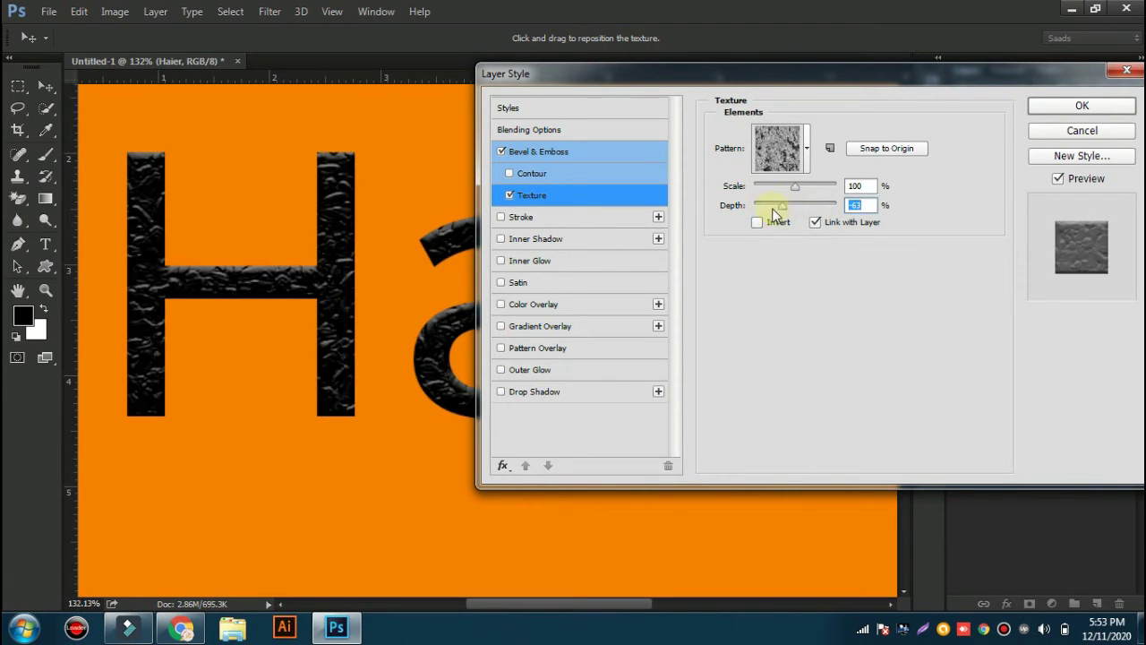
click(760, 206)
click(785, 206)
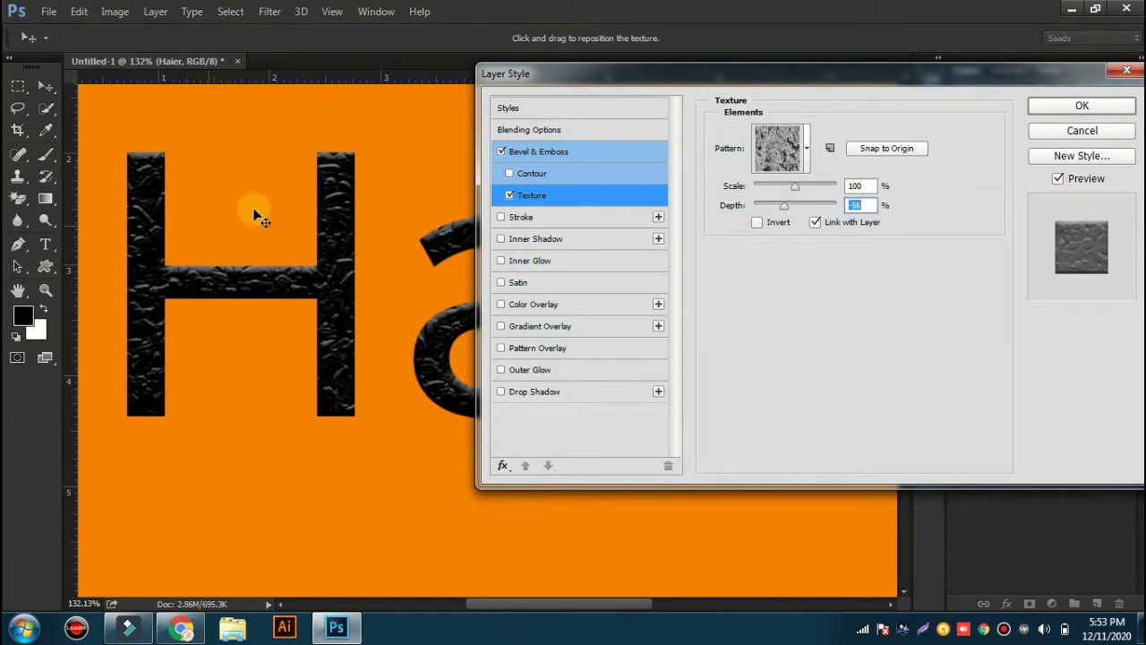
mouse_move(799, 186)
mouse_down()
mouse_move(779, 185)
mouse_move(822, 191)
mouse_move(783, 193)
mouse_up()
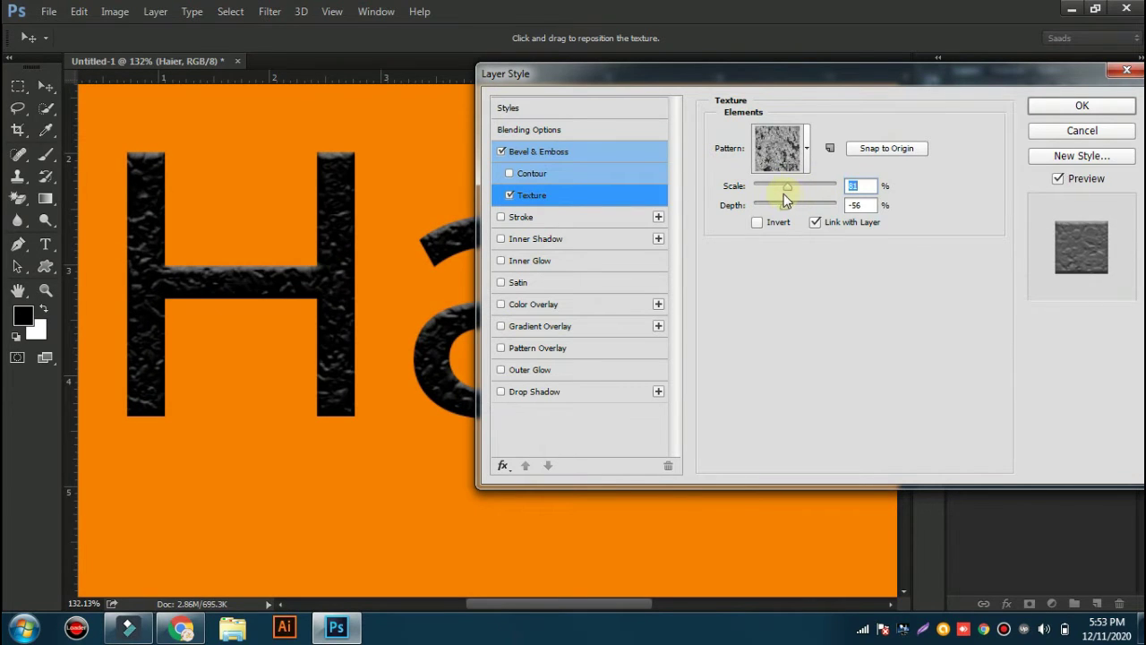
click(510, 196)
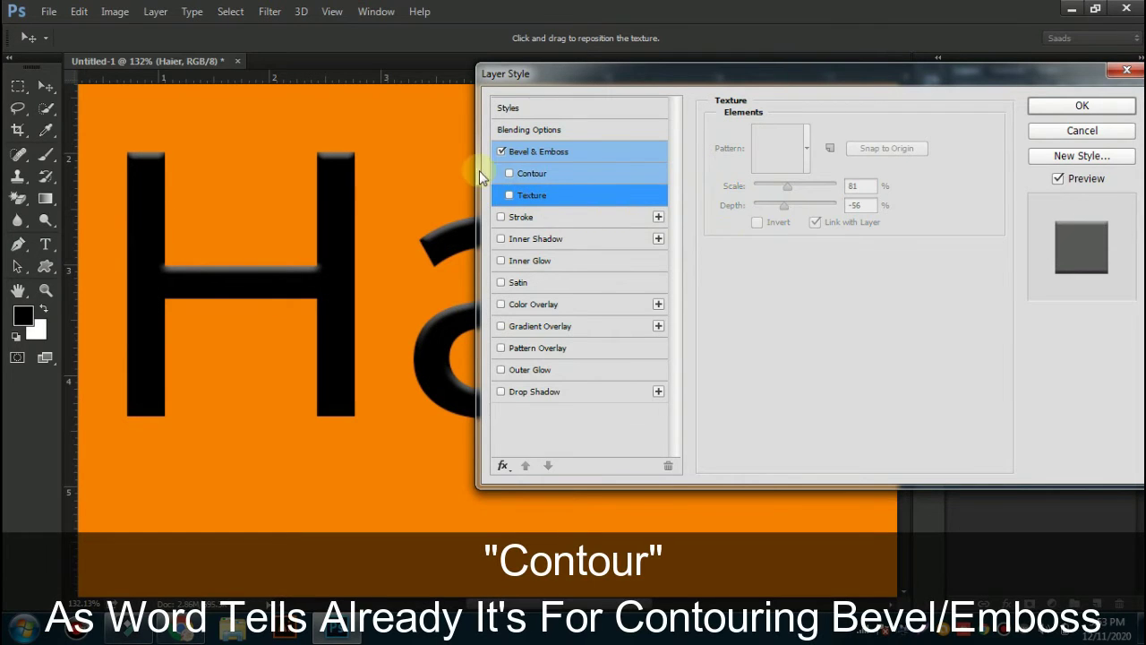
- Try the bevel Contour option, turn it off, then disable Bevel & Emboss
click(510, 174)
click(514, 177)
click(514, 178)
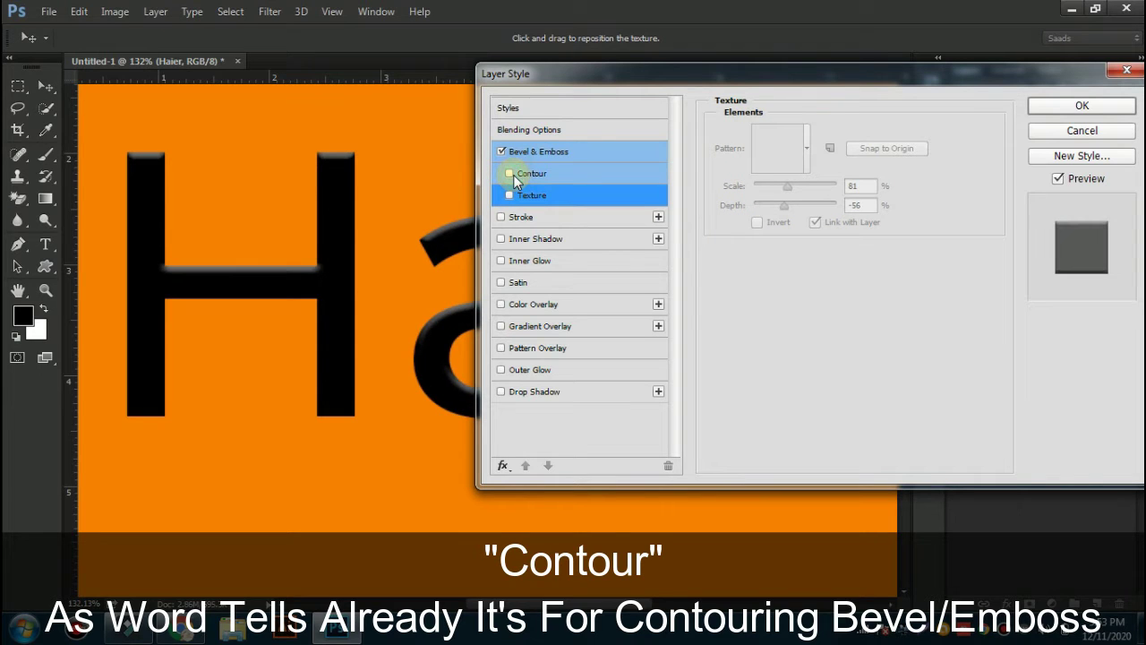
click(509, 173)
click(510, 174)
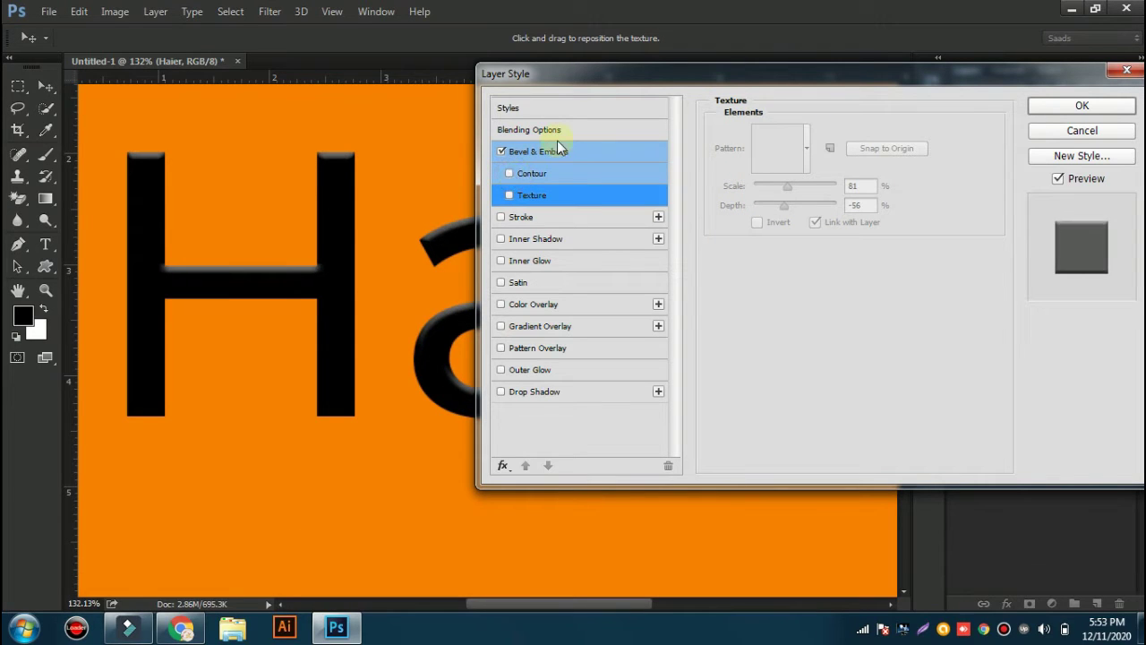
click(542, 151)
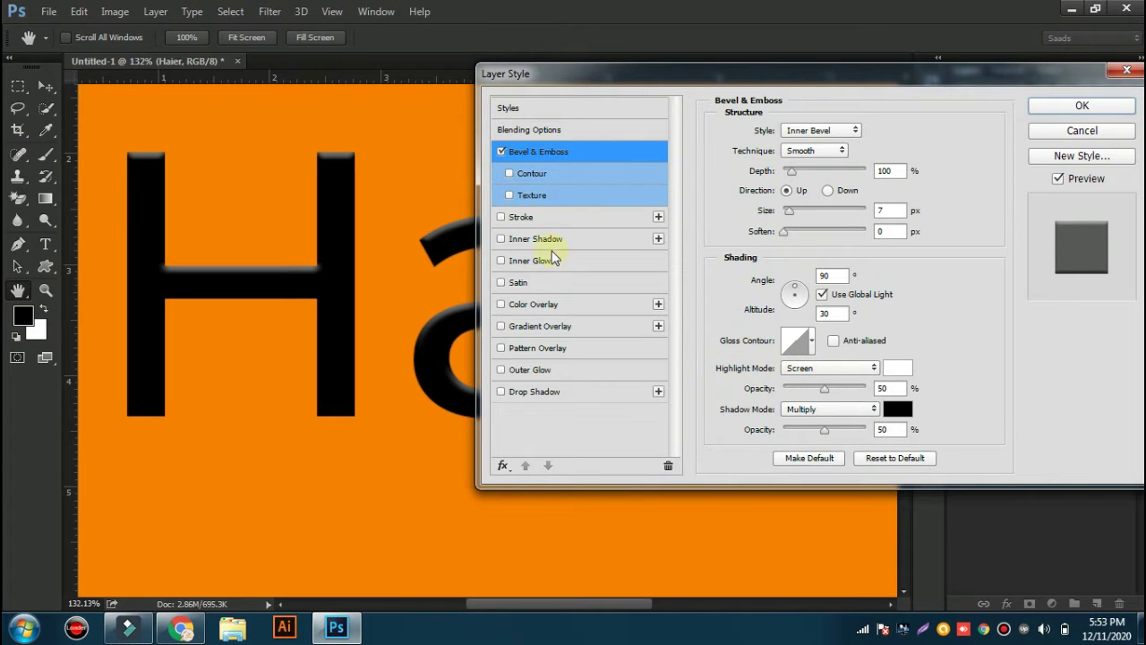
click(510, 175)
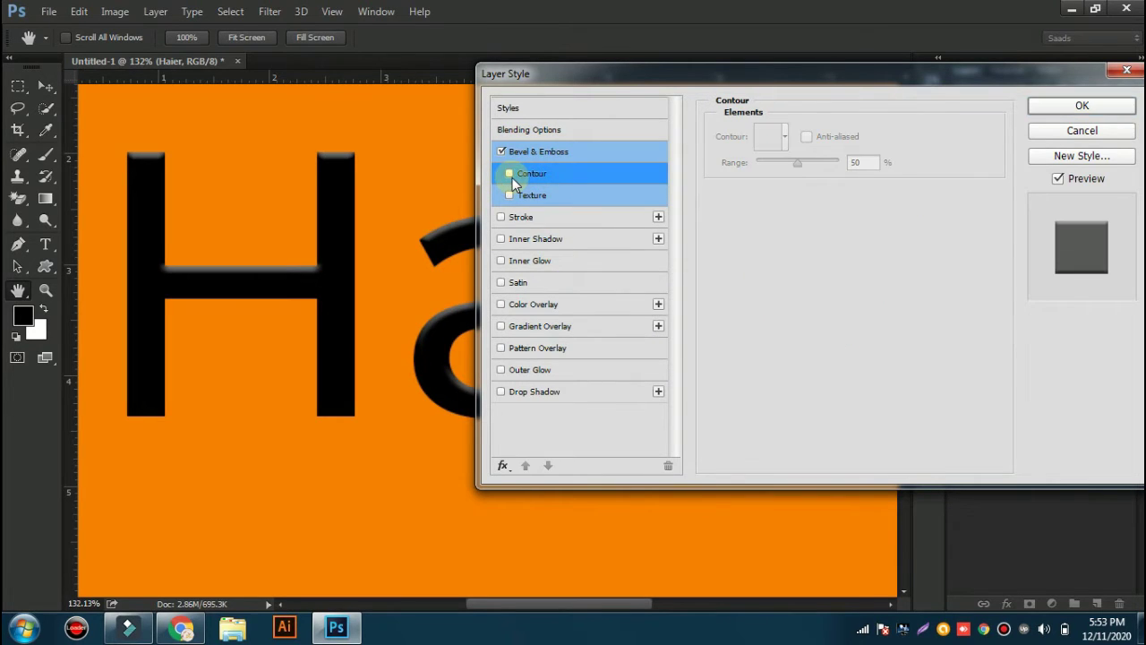
click(511, 179)
click(511, 179)
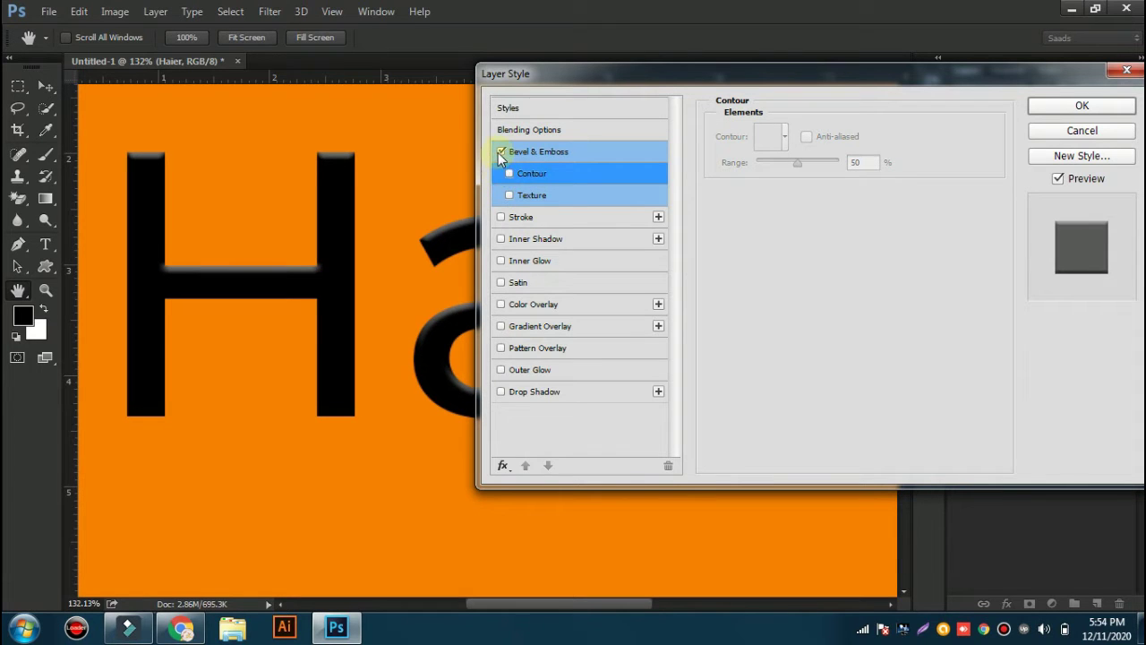
click(502, 152)
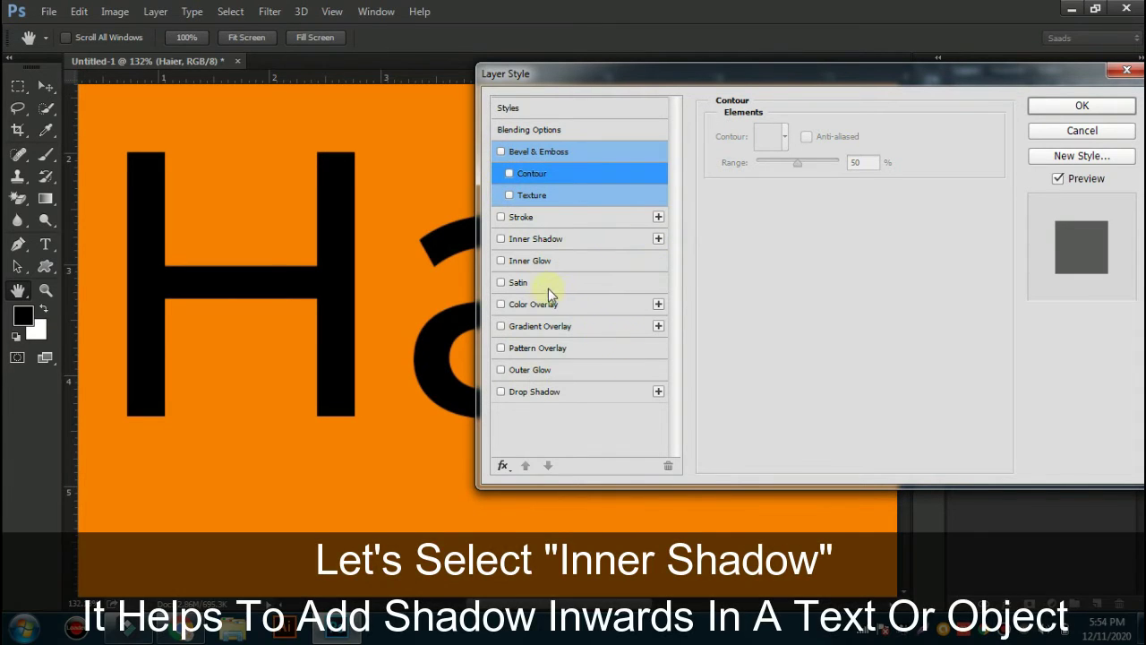
- Add a near-white edf6f7 Inner Shadow, compare it on the letters, then switch it off
click(501, 239)
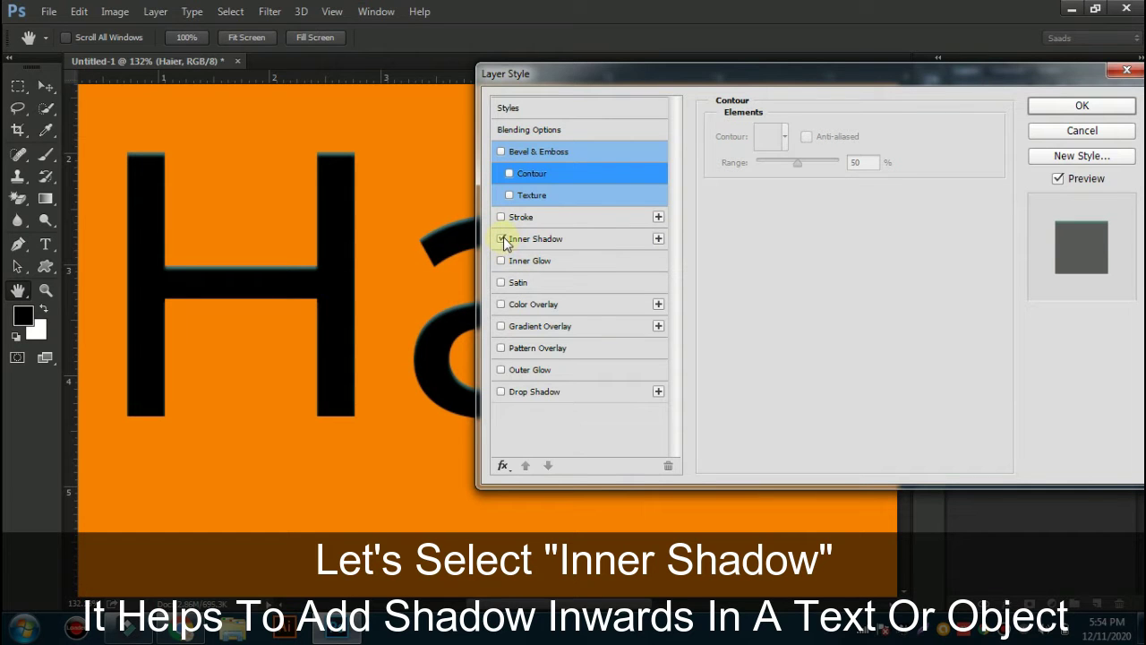
click(532, 239)
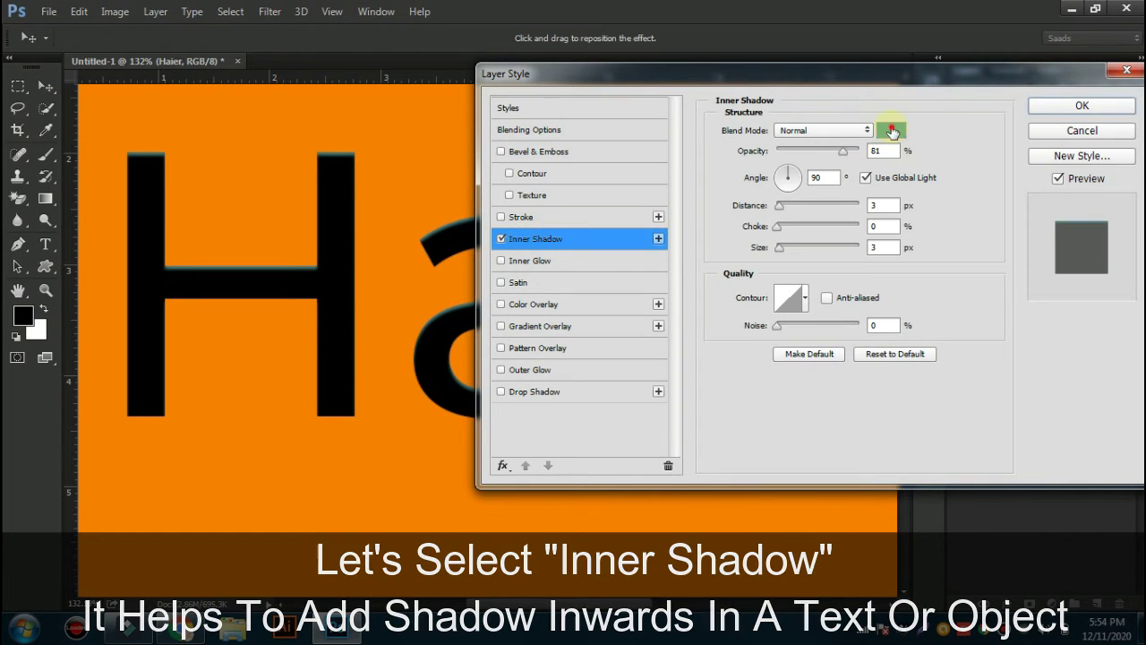
click(891, 130)
click(749, 218)
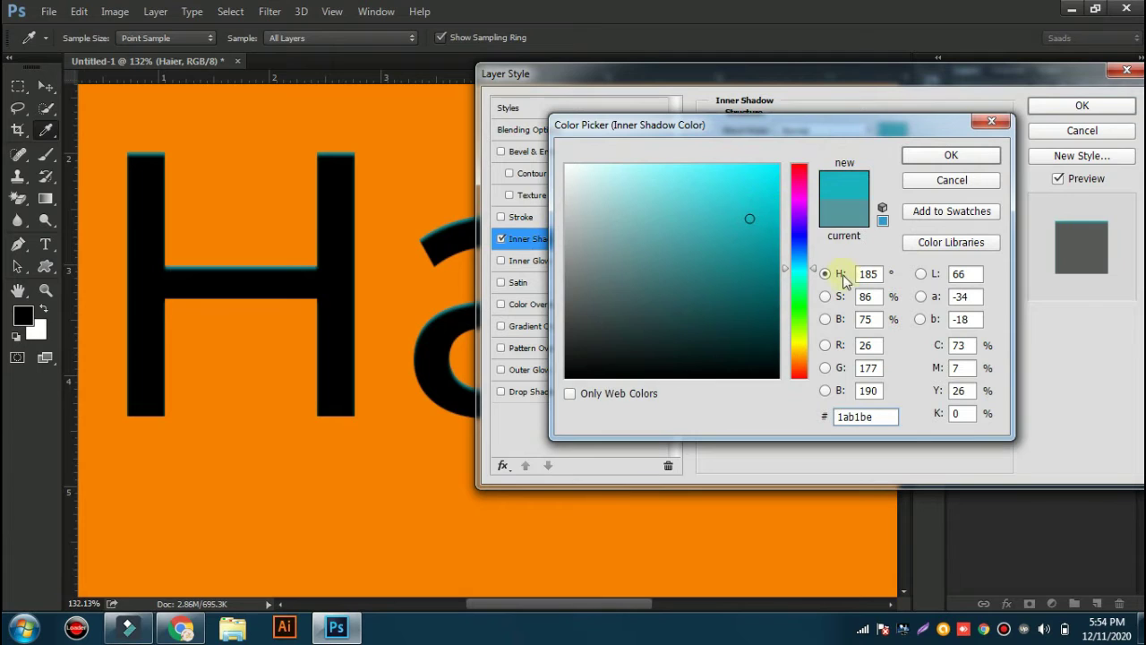
drag(610, 182, 573, 170)
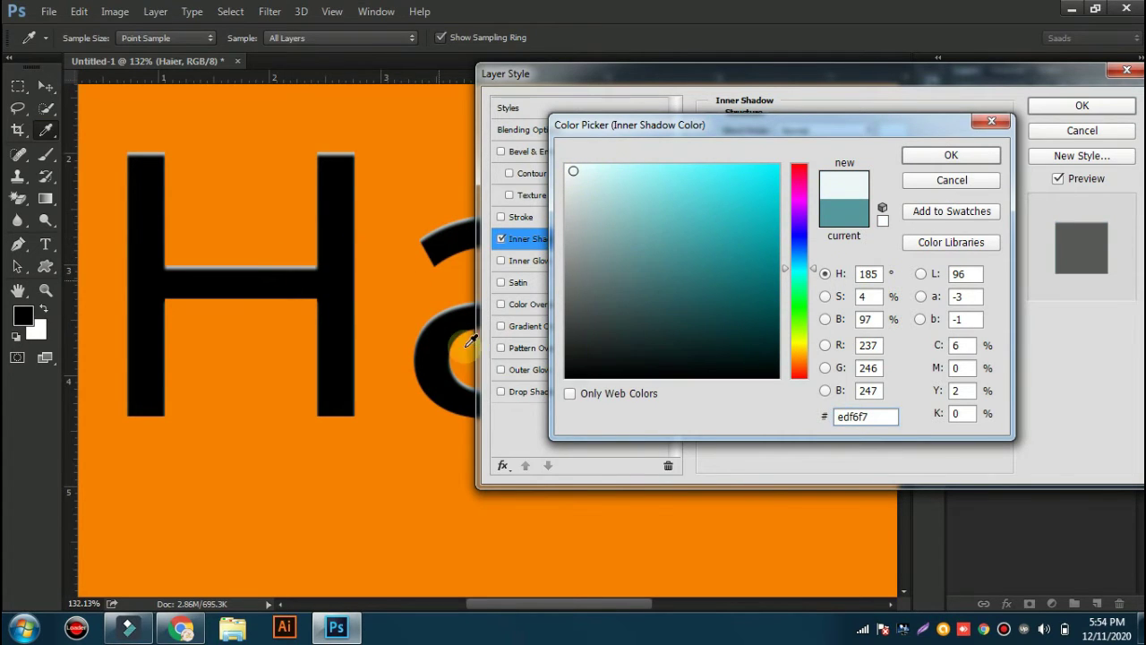
click(701, 78)
click(967, 150)
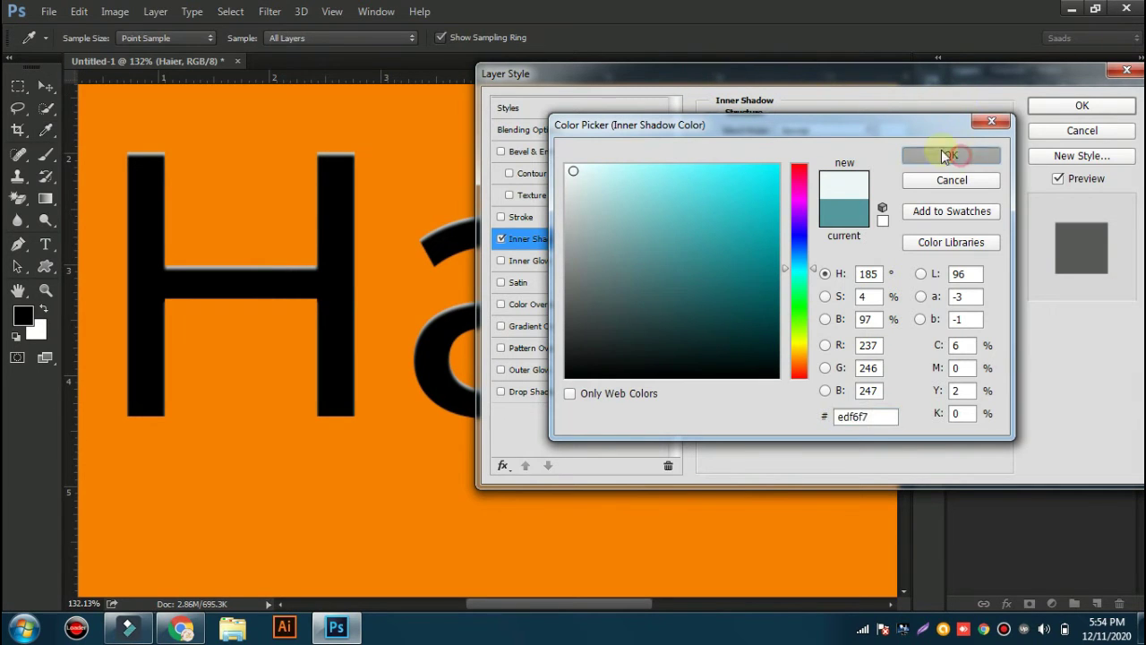
drag(747, 77, 1111, 61)
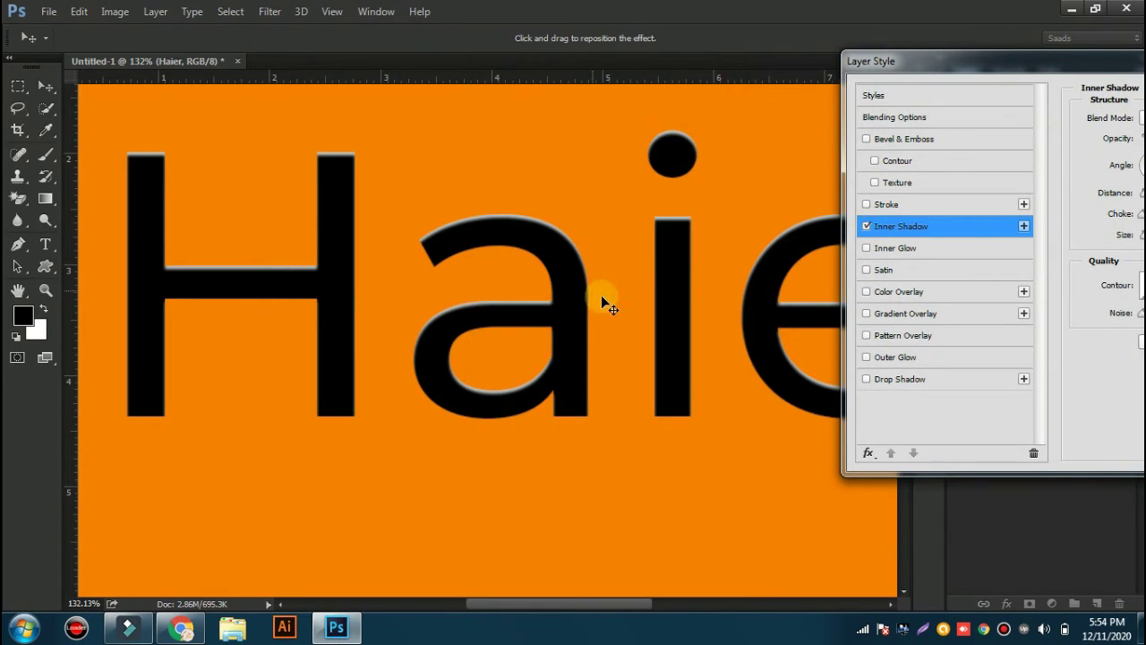
click(867, 227)
click(866, 227)
- Enable Inner Glow and set its colour to light blue
click(866, 248)
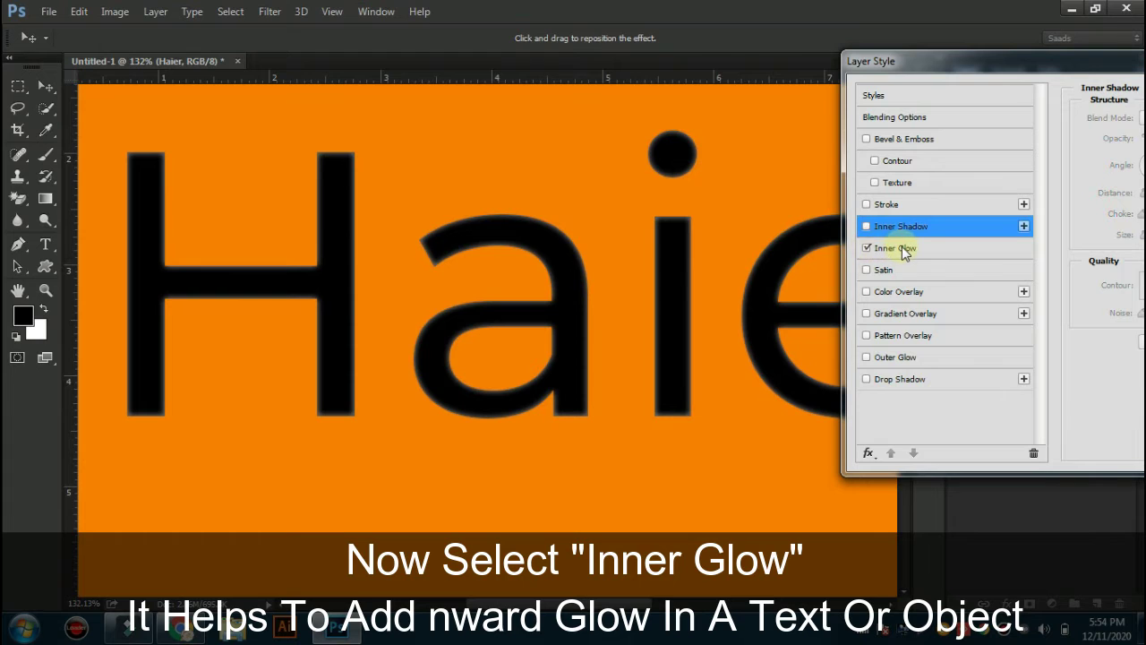
click(900, 248)
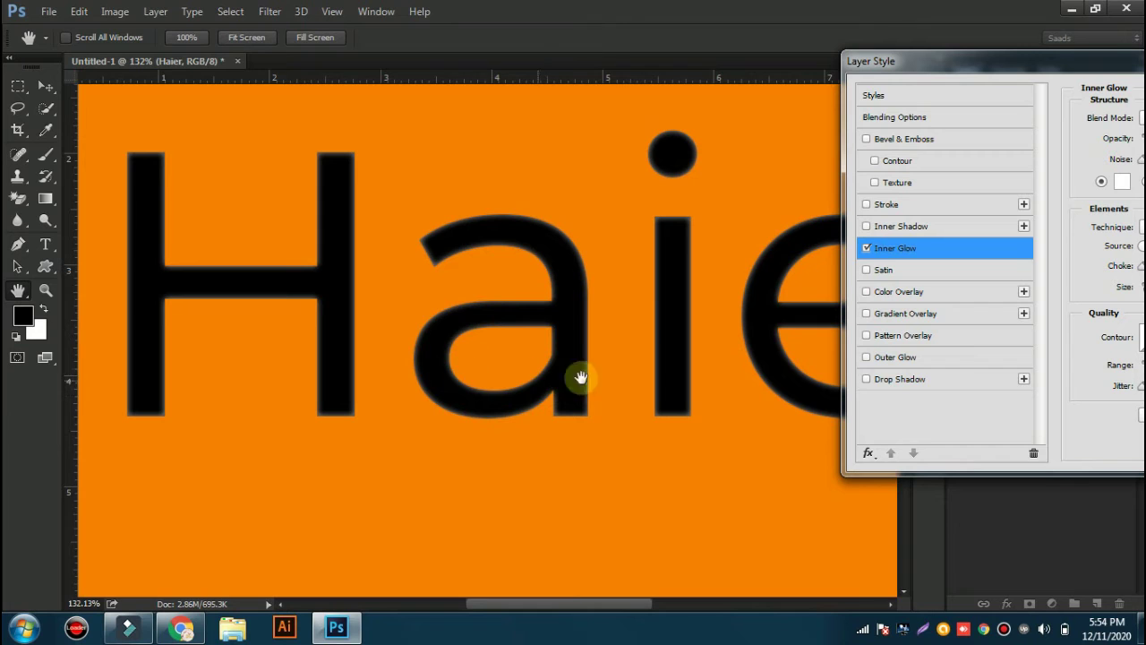
mouse_move(946, 57)
mouse_down()
mouse_move(735, 114)
mouse_move(715, 92)
mouse_up()
click(730, 292)
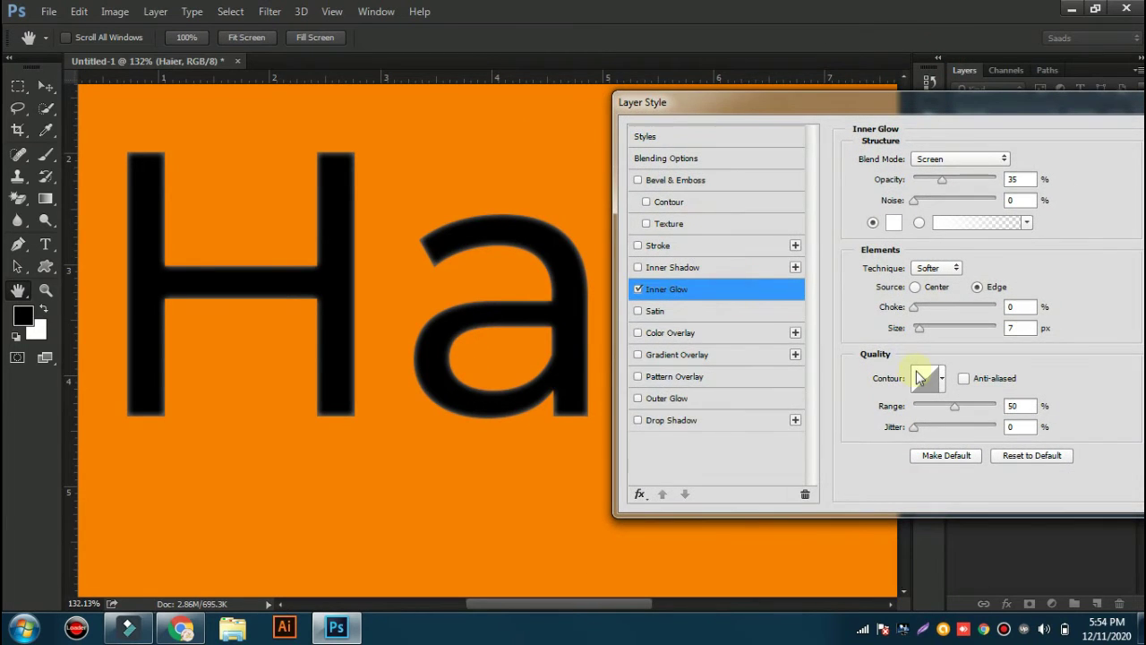
click(888, 229)
click(753, 215)
click(759, 191)
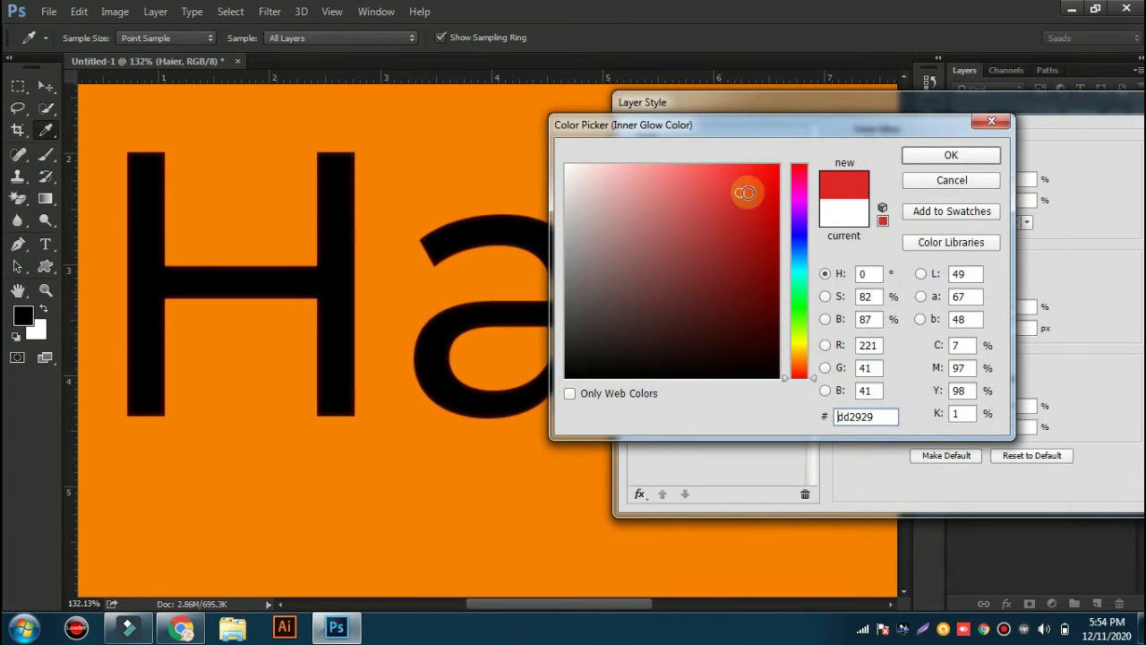
mouse_move(755, 197)
mouse_down()
mouse_move(637, 194)
mouse_move(545, 248)
mouse_up()
click(618, 284)
click(612, 322)
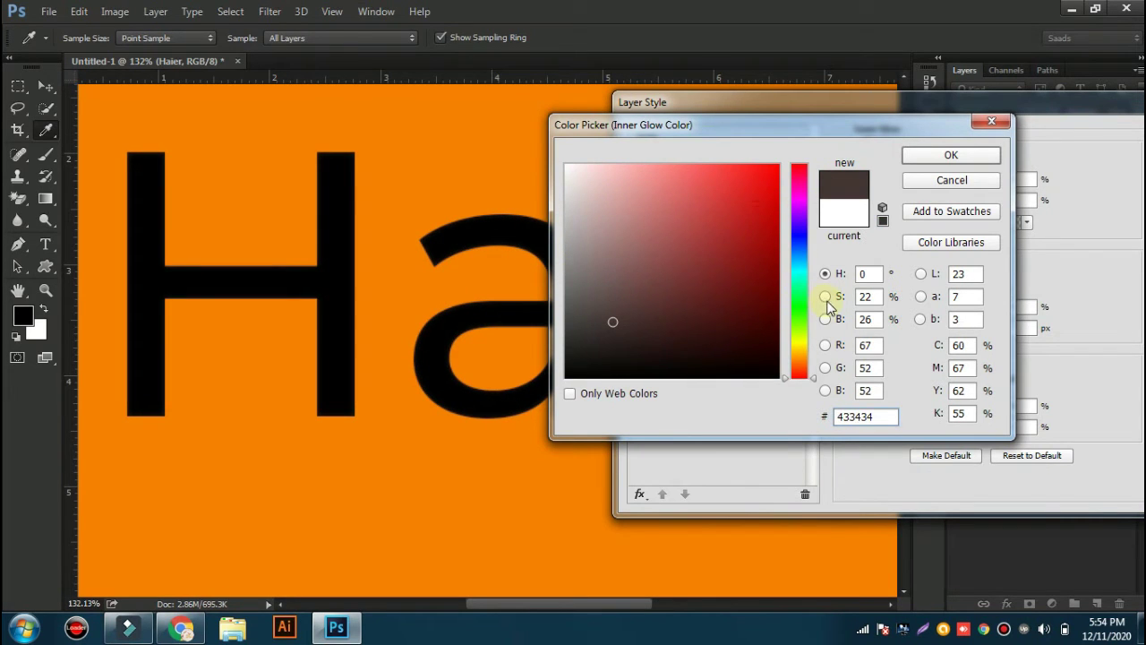
click(793, 262)
click(677, 194)
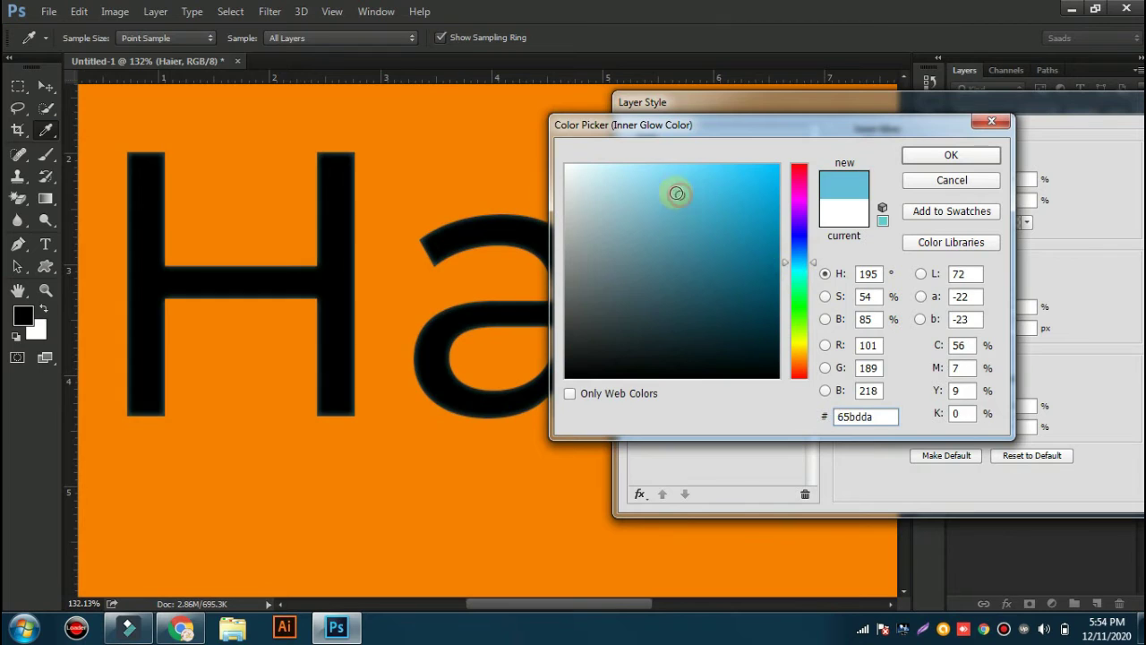
click(951, 158)
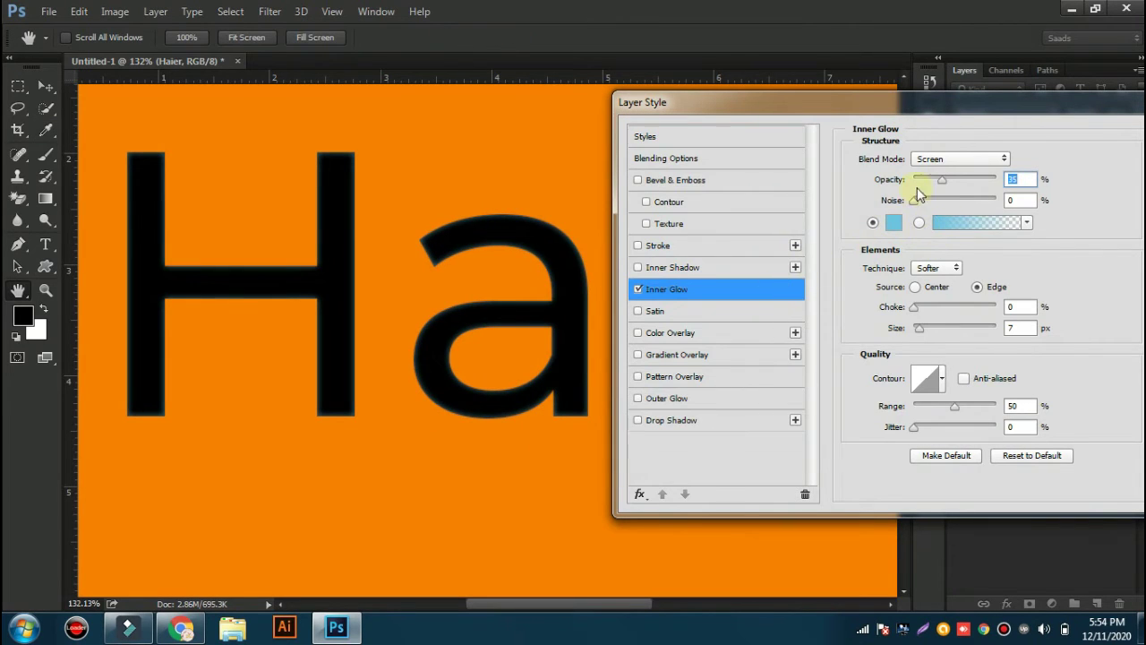
- Raise the glow's opacity and choke, add slight jitter, then turn Inner Glow off
mouse_move(952, 182)
mouse_down()
mouse_move(995, 186)
mouse_move(970, 186)
mouse_up()
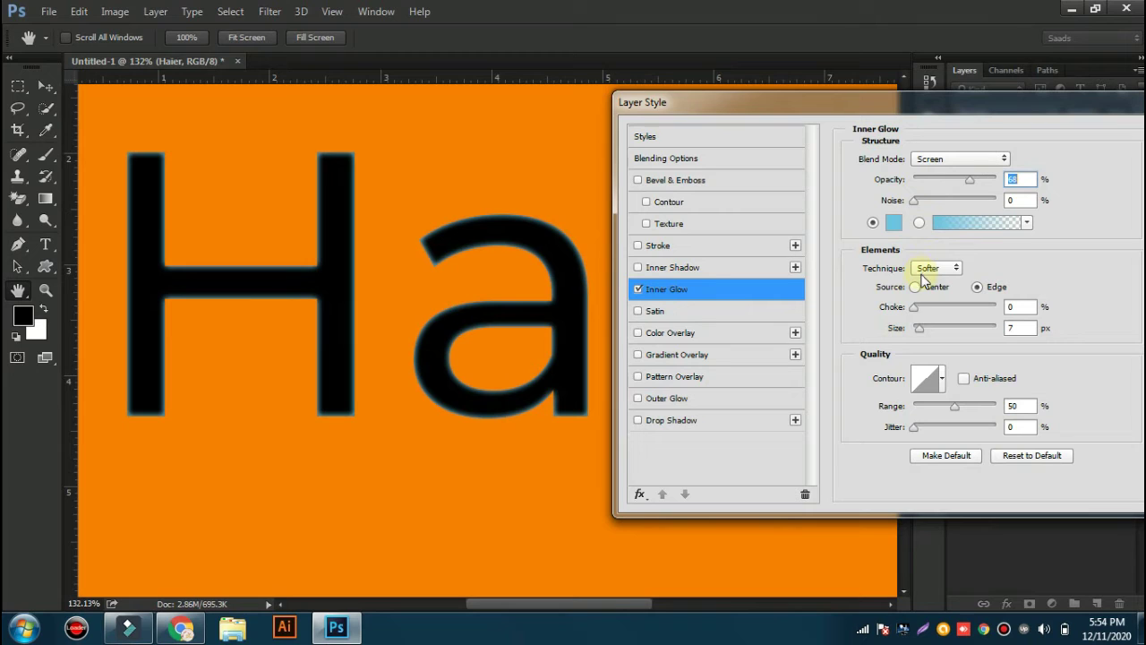
mouse_move(915, 307)
mouse_down()
mouse_move(935, 316)
mouse_move(923, 337)
mouse_up()
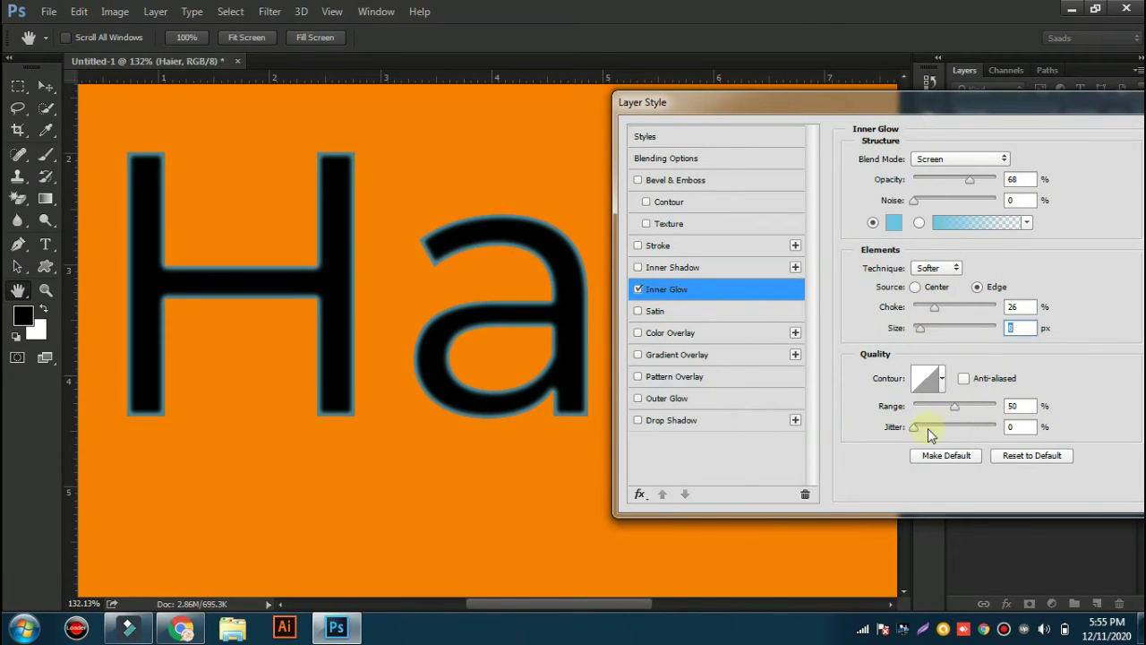
mouse_move(914, 431)
mouse_down()
mouse_move(946, 433)
mouse_move(877, 446)
mouse_up()
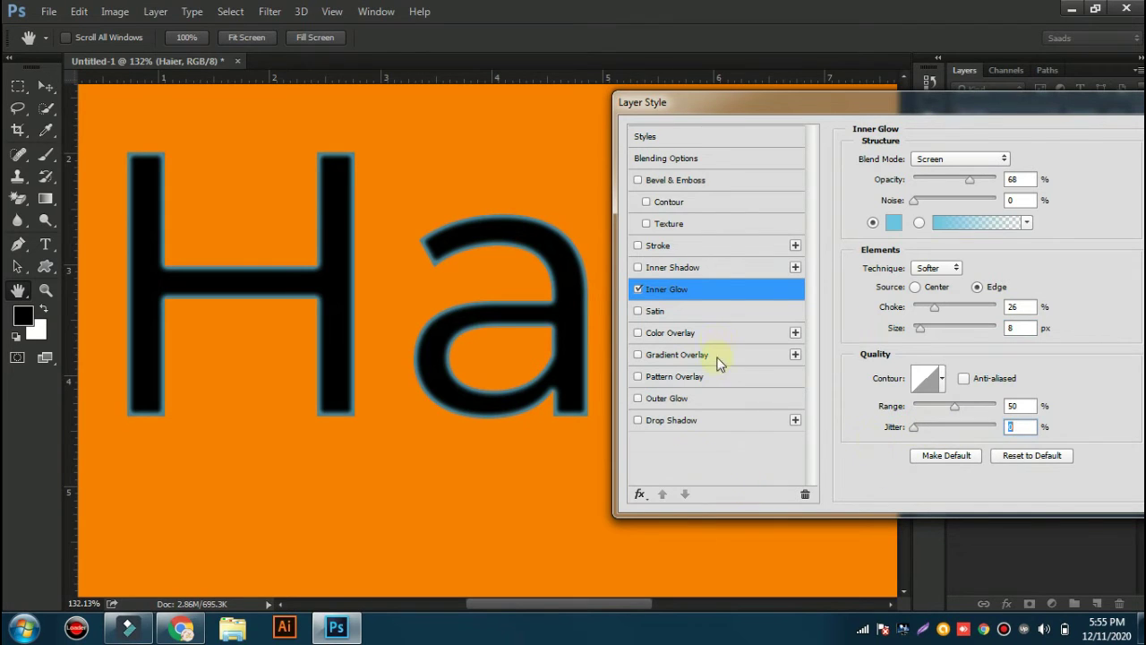
click(638, 290)
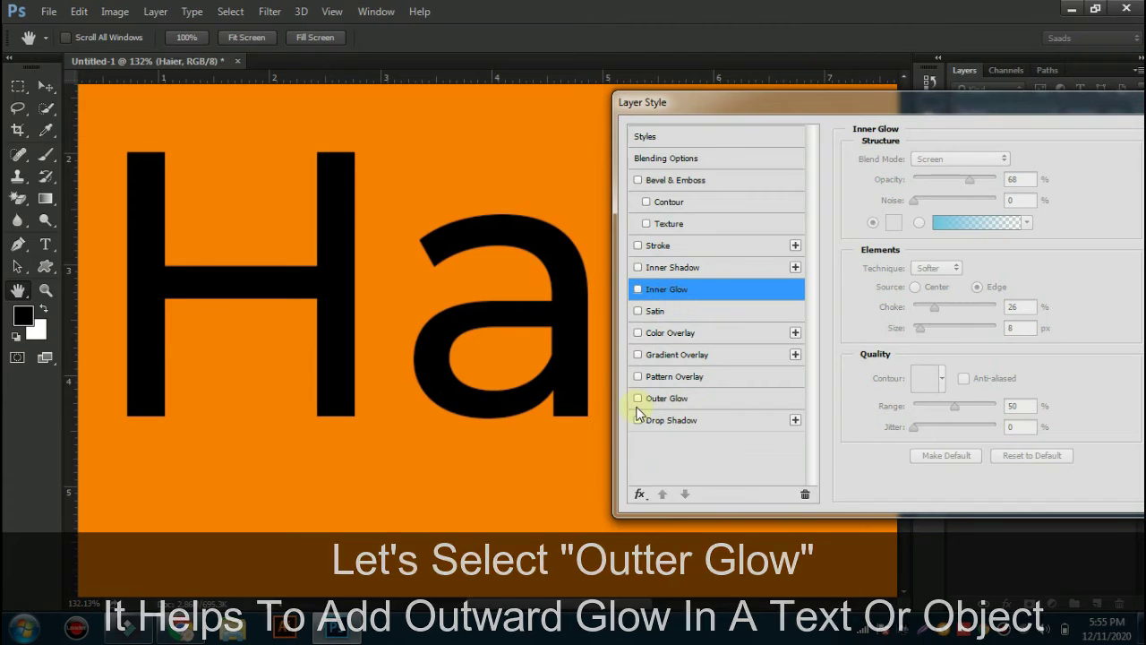
- Turn on Outer Glow at 58% opacity with a bright green glow colour
click(638, 398)
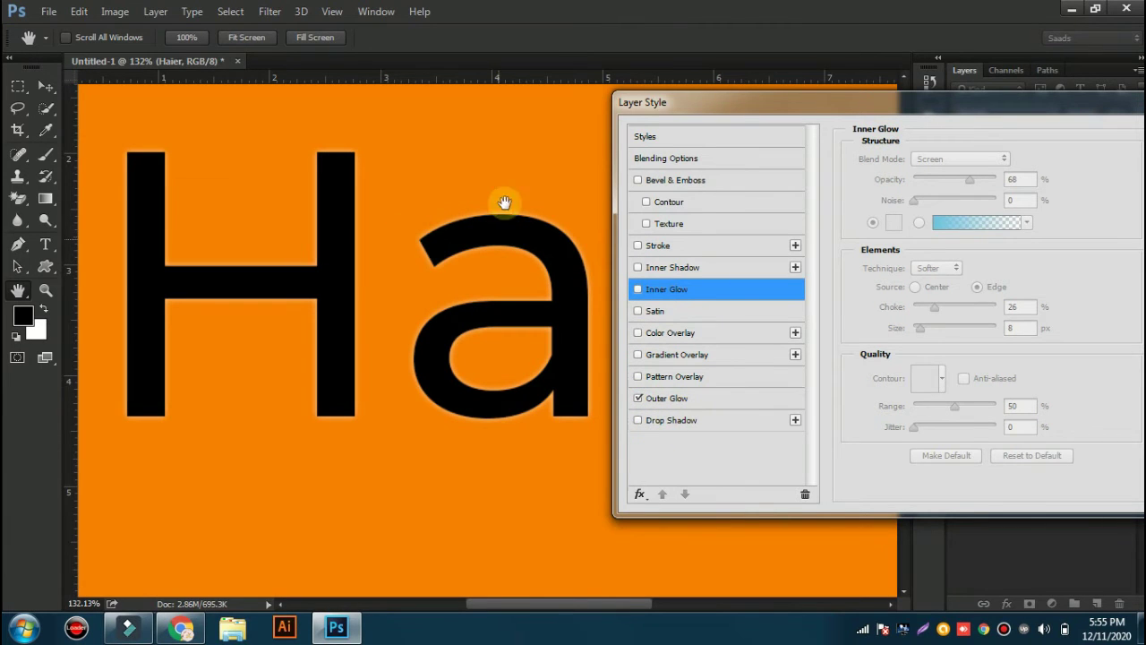
click(698, 397)
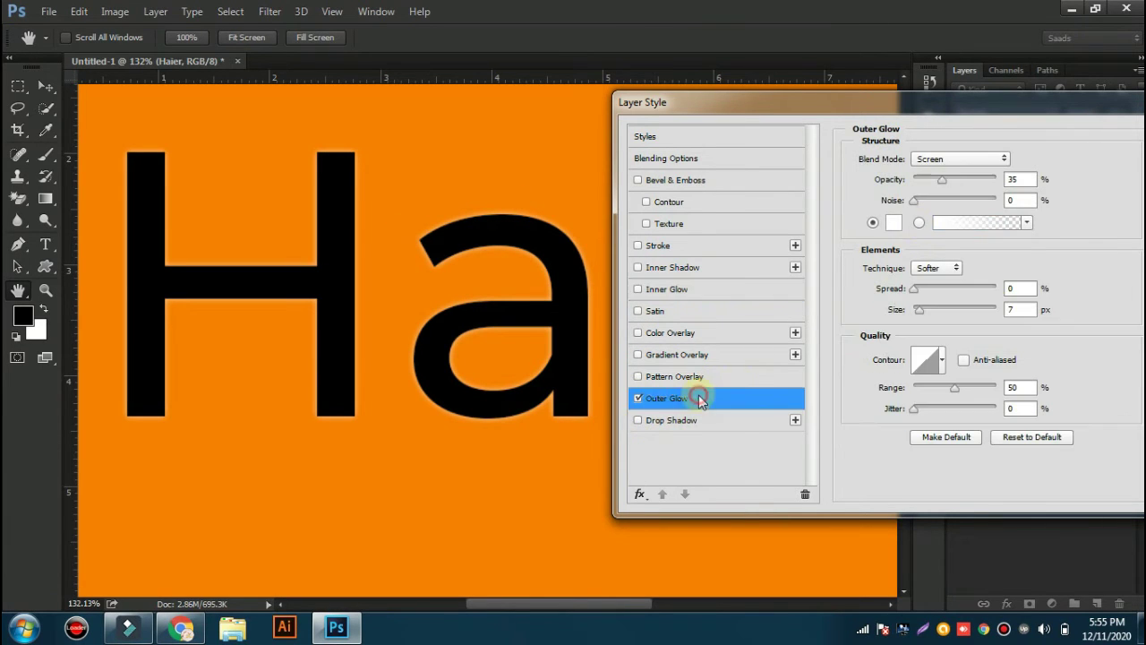
click(952, 183)
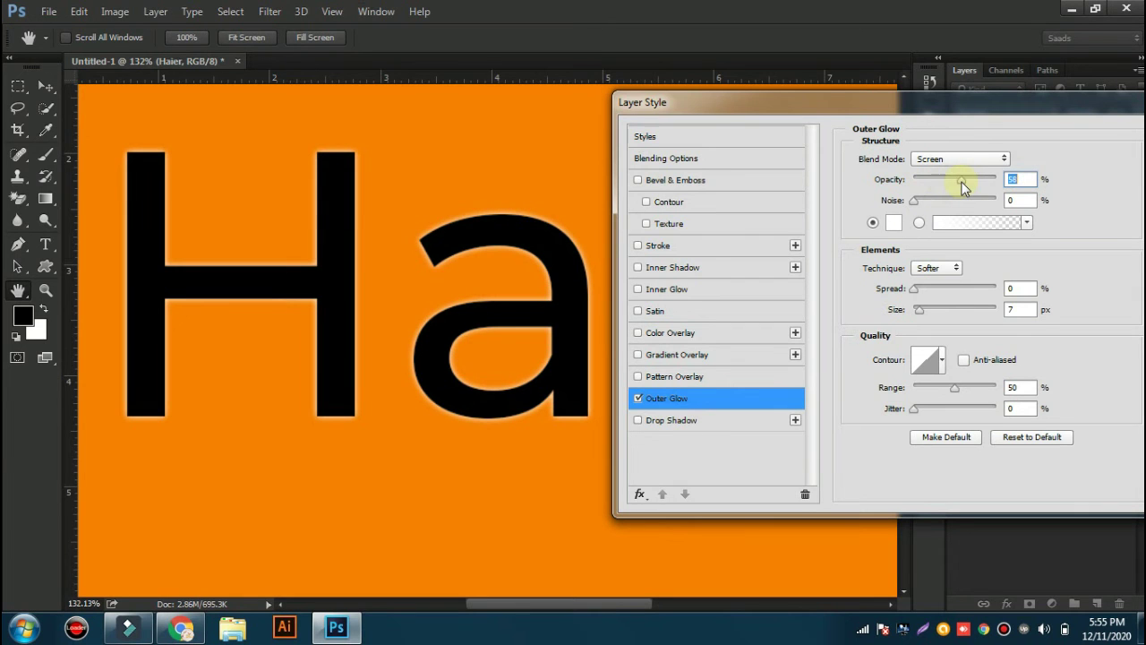
click(894, 223)
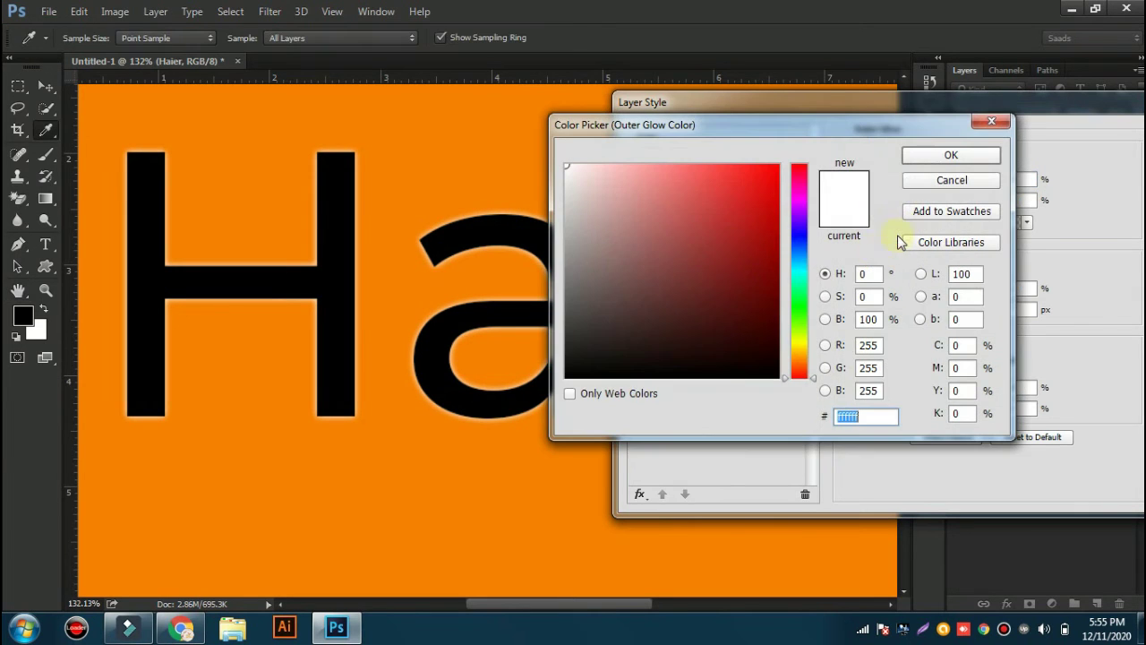
drag(799, 268, 802, 286)
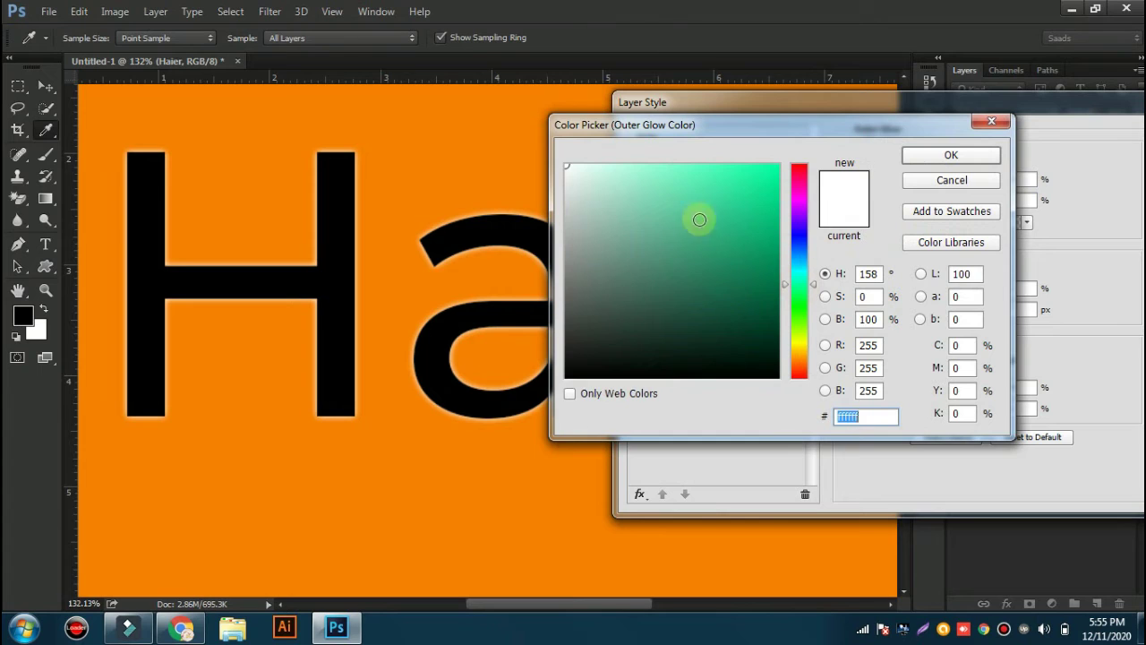
drag(680, 184, 737, 182)
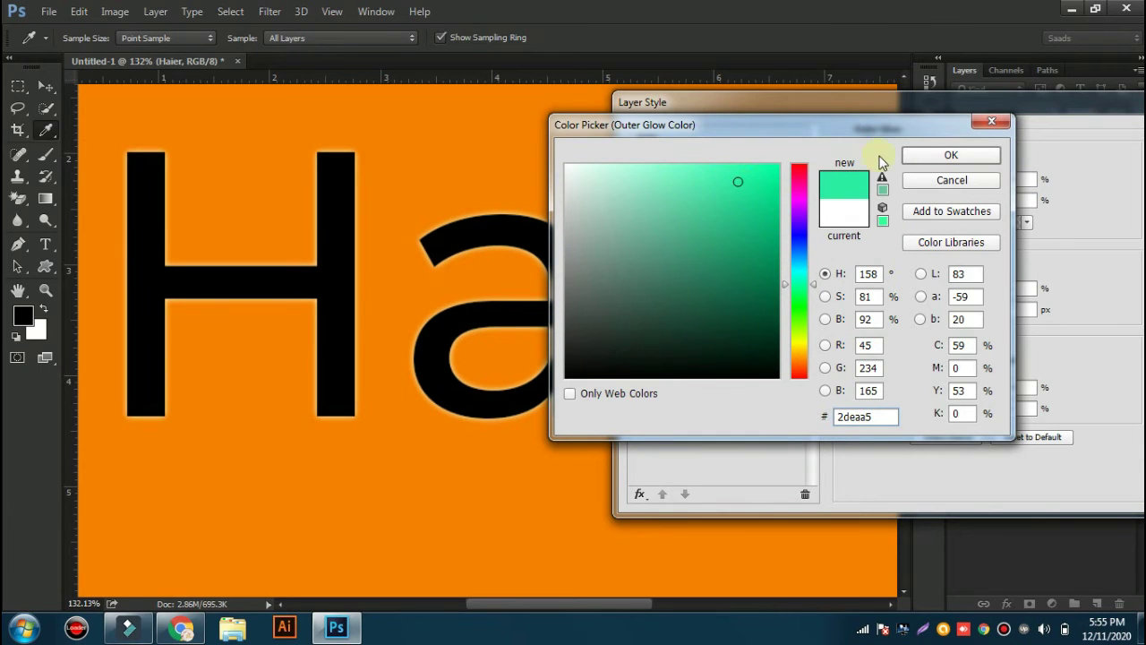
click(950, 155)
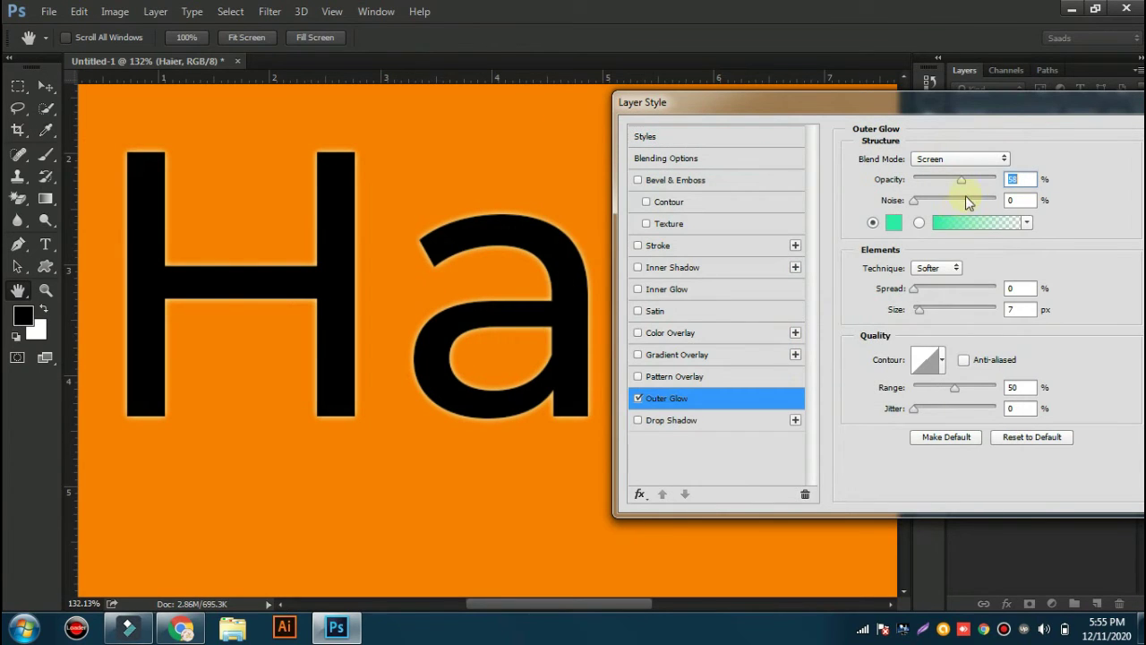
- Set the green glow to Normal blend mode, 9% spread and 22 px size
click(953, 163)
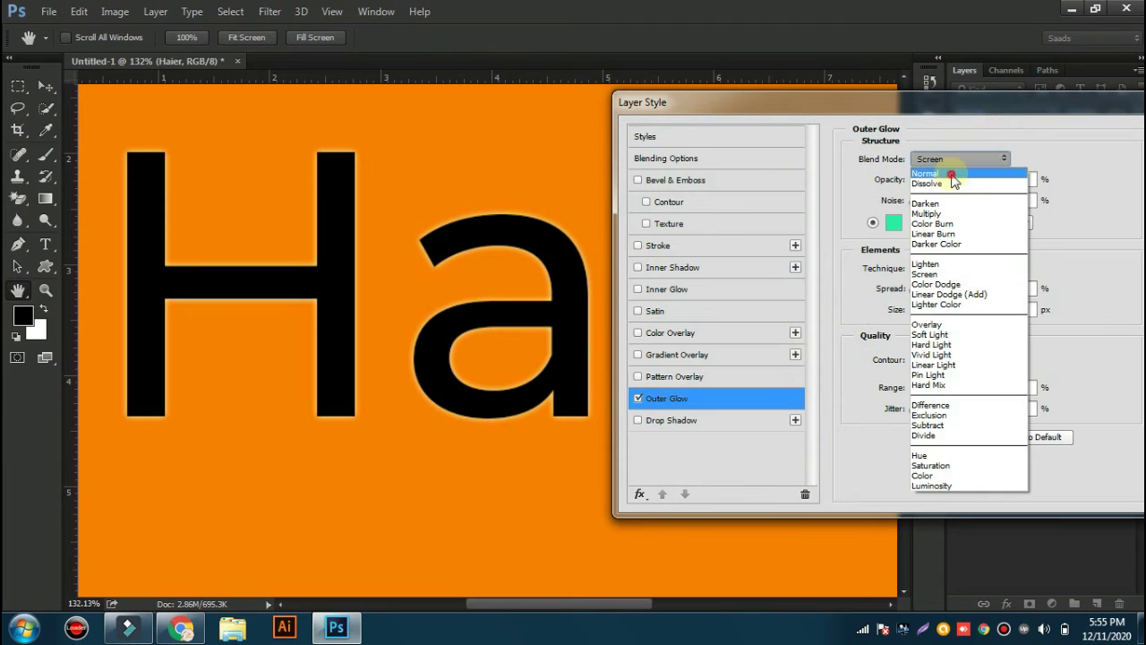
click(951, 158)
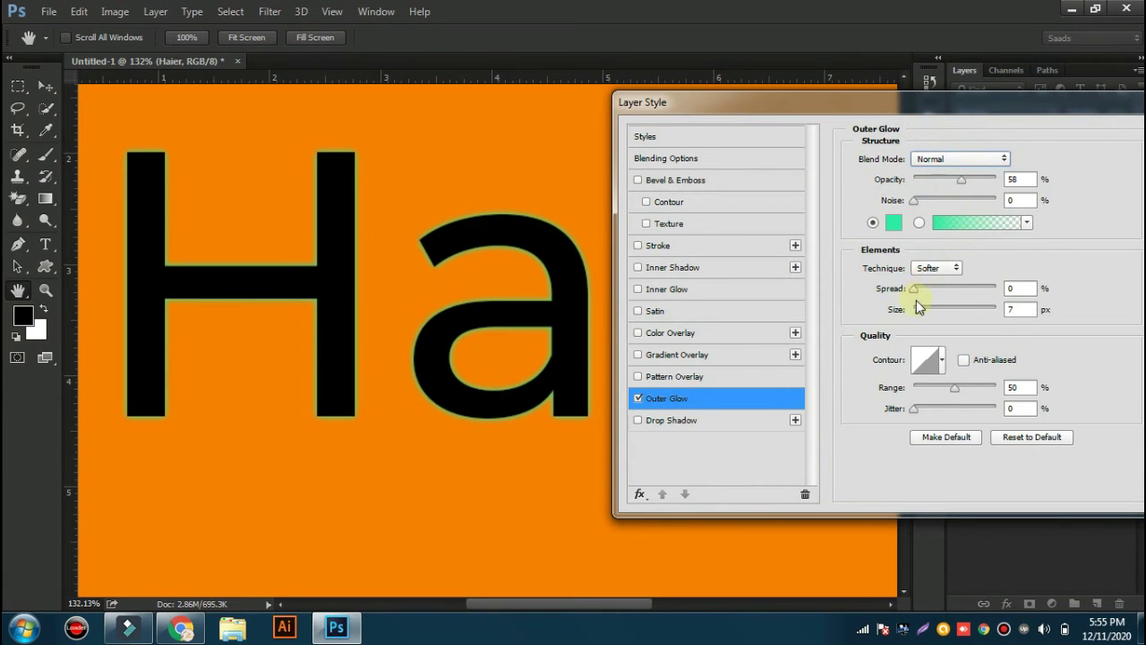
drag(912, 288, 983, 296)
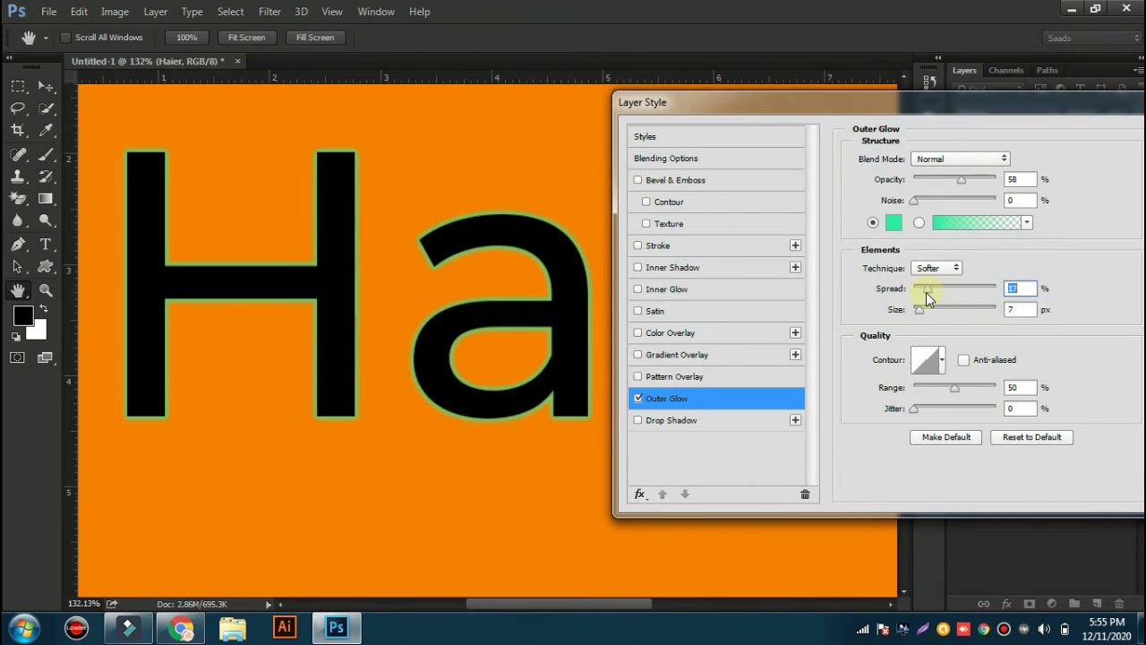
mouse_move(922, 291)
mouse_down()
mouse_move(938, 310)
mouse_move(922, 313)
mouse_up()
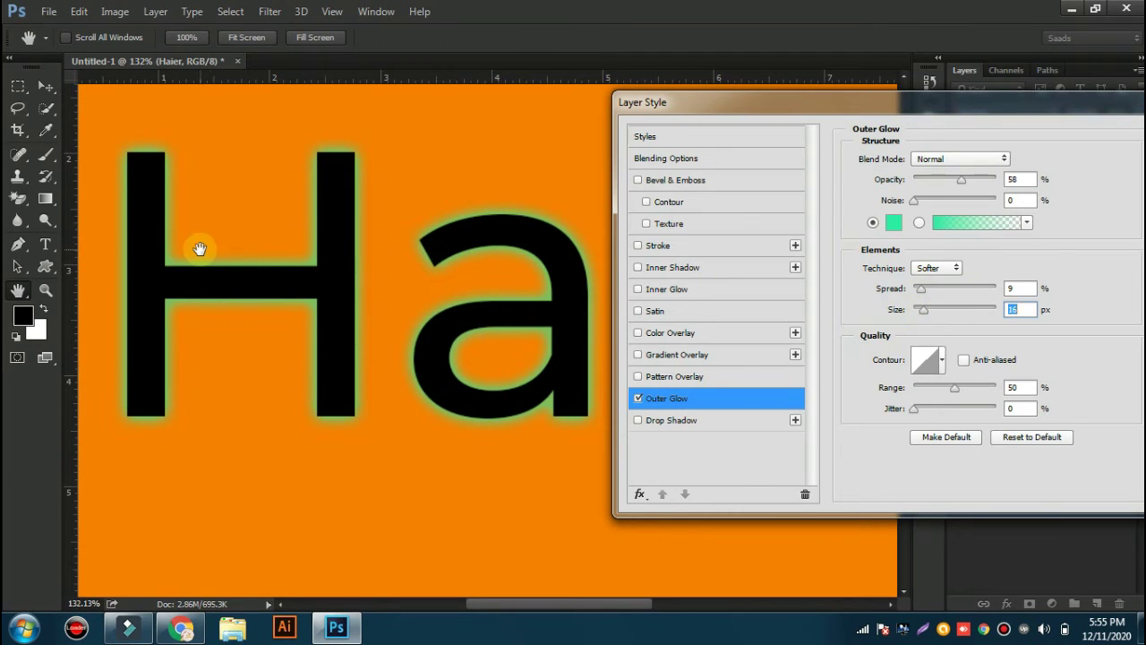
text(22)
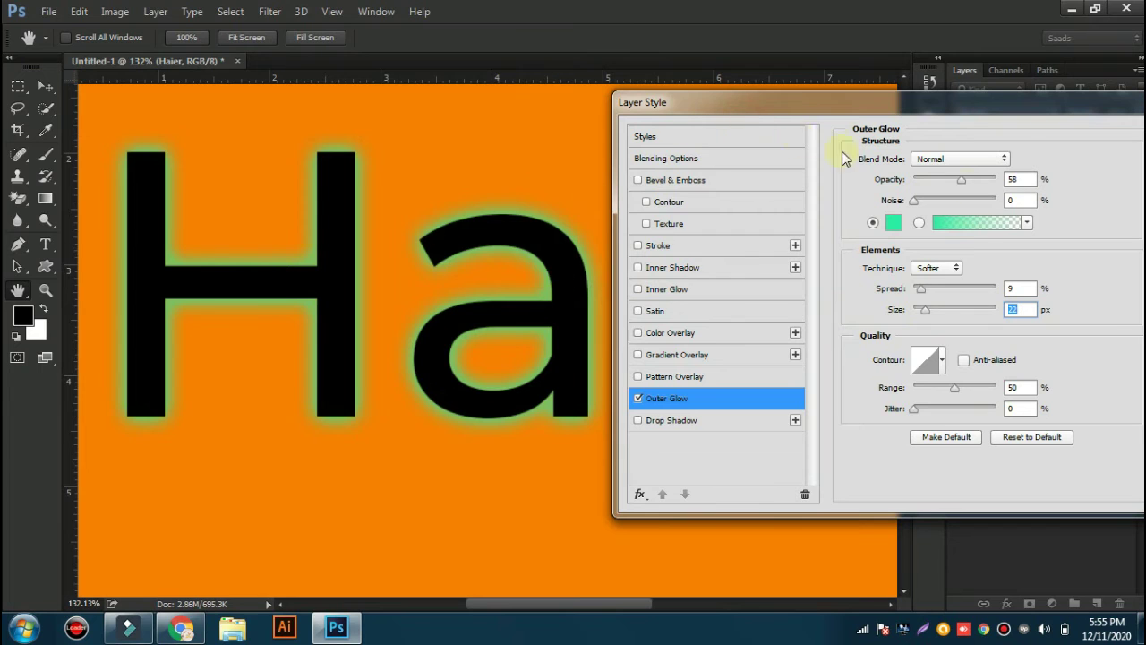
drag(1014, 112, 816, 95)
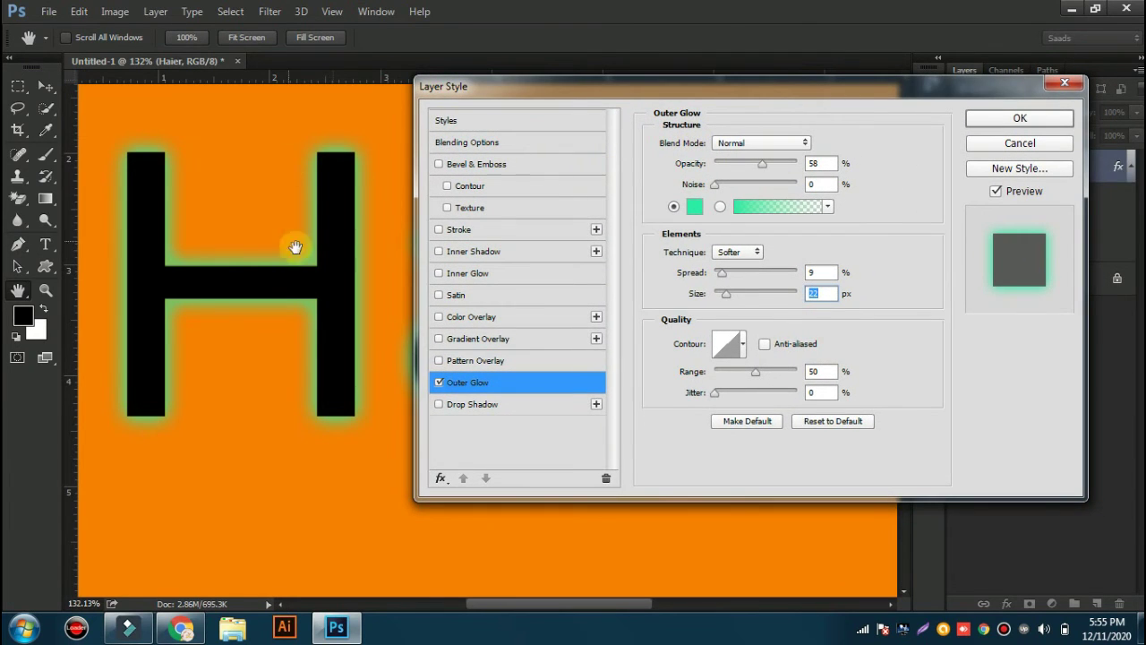
- Tighten the glow to 13 px at near-full opacity, then switch Outer Glow off
click(996, 192)
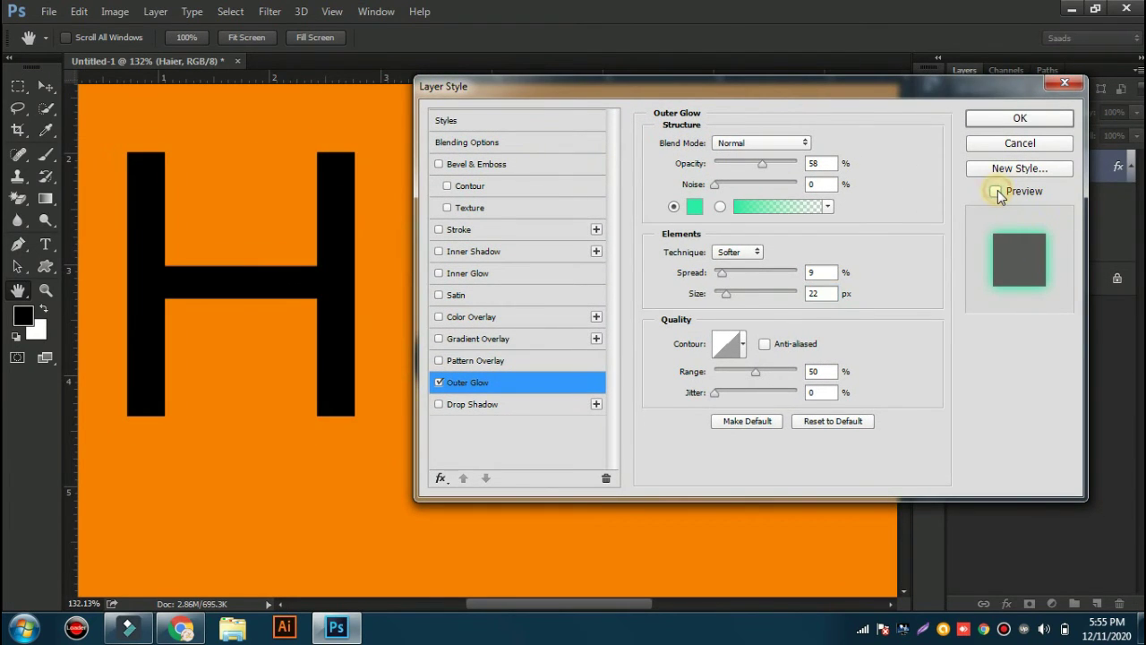
click(995, 190)
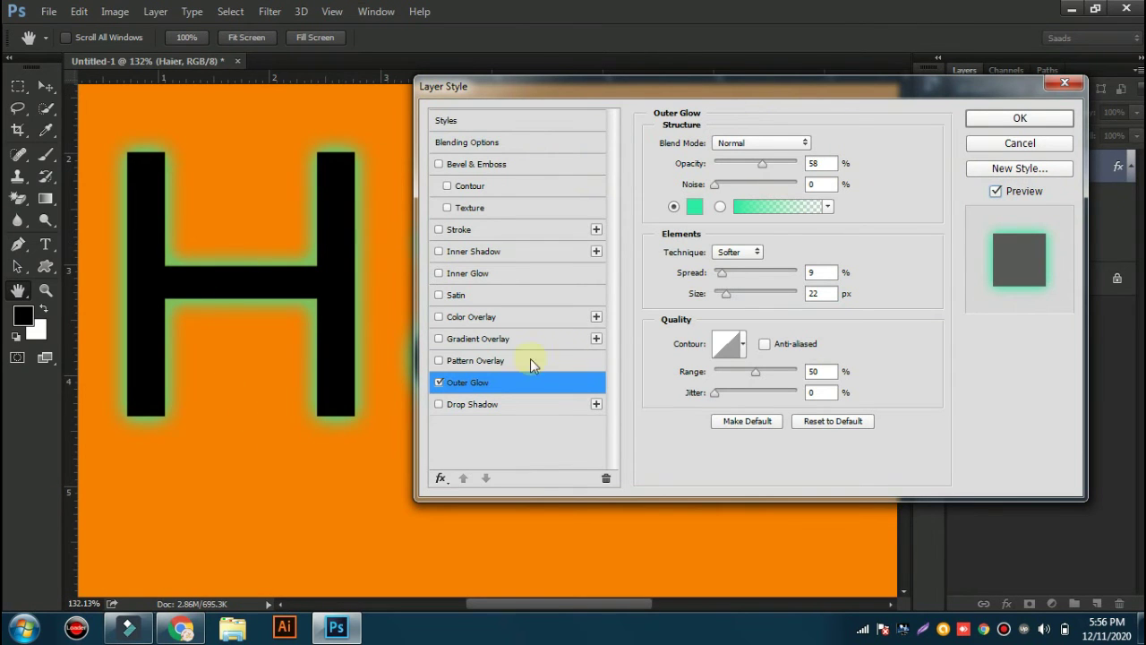
drag(834, 99, 1080, 125)
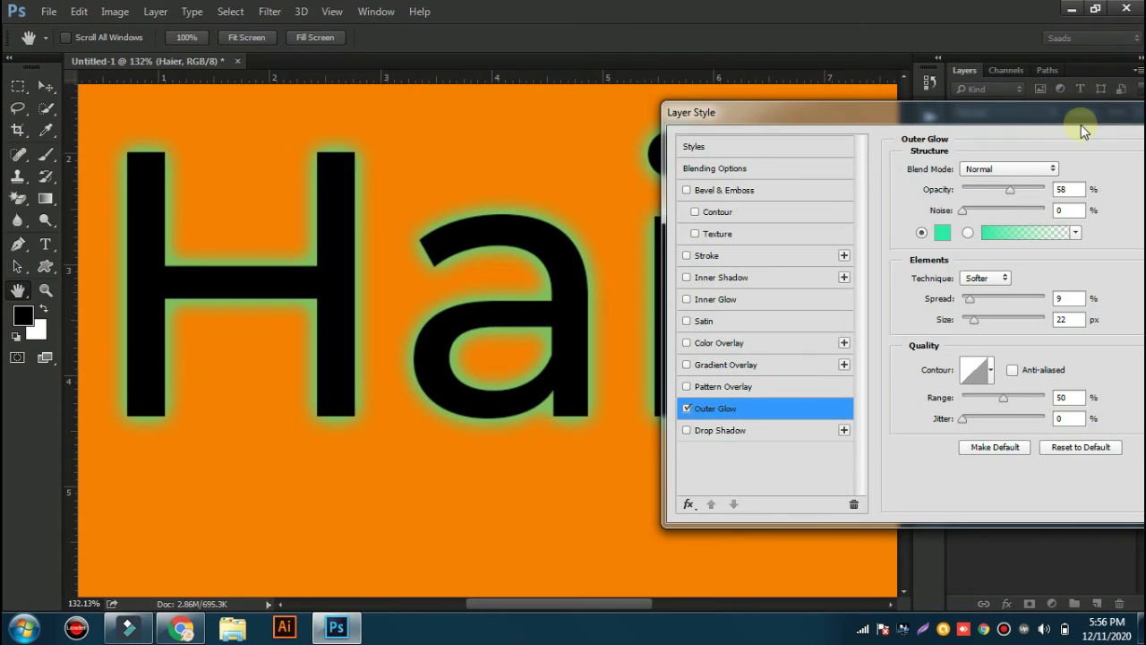
click(967, 301)
drag(974, 325, 972, 325)
drag(1001, 191, 1046, 190)
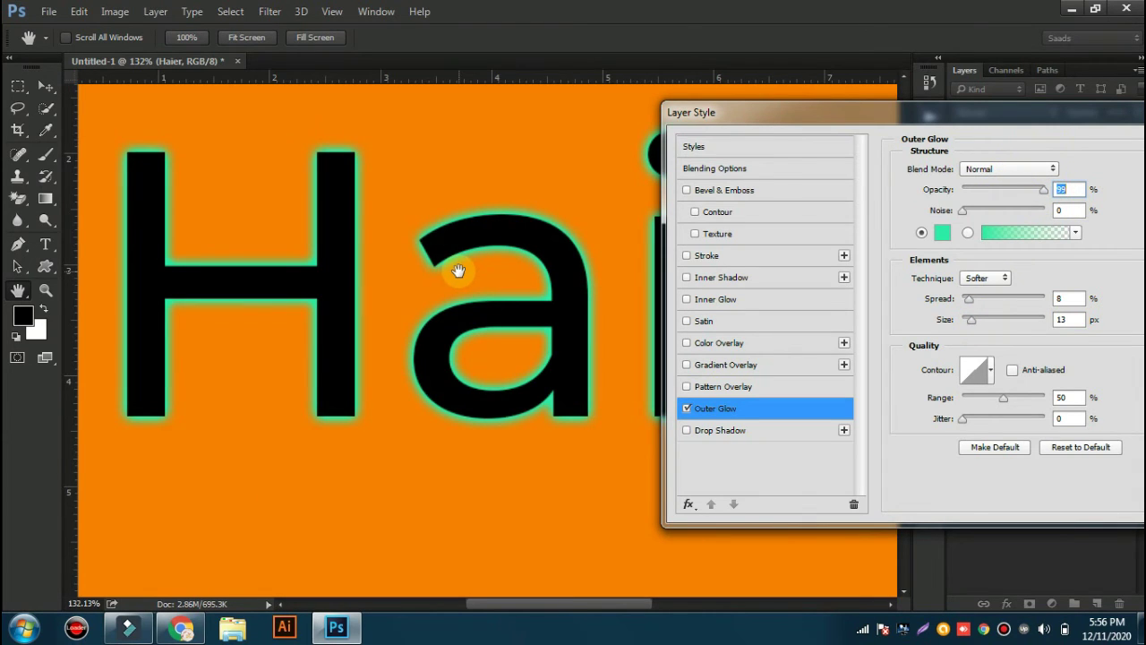
click(686, 408)
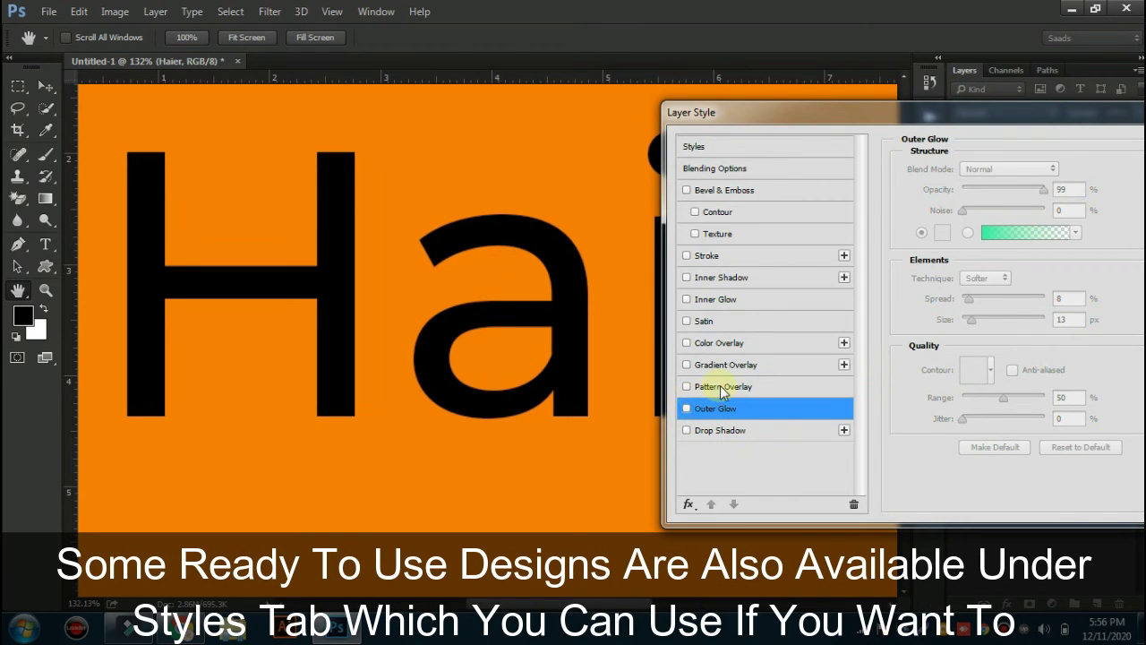
drag(855, 108, 448, 114)
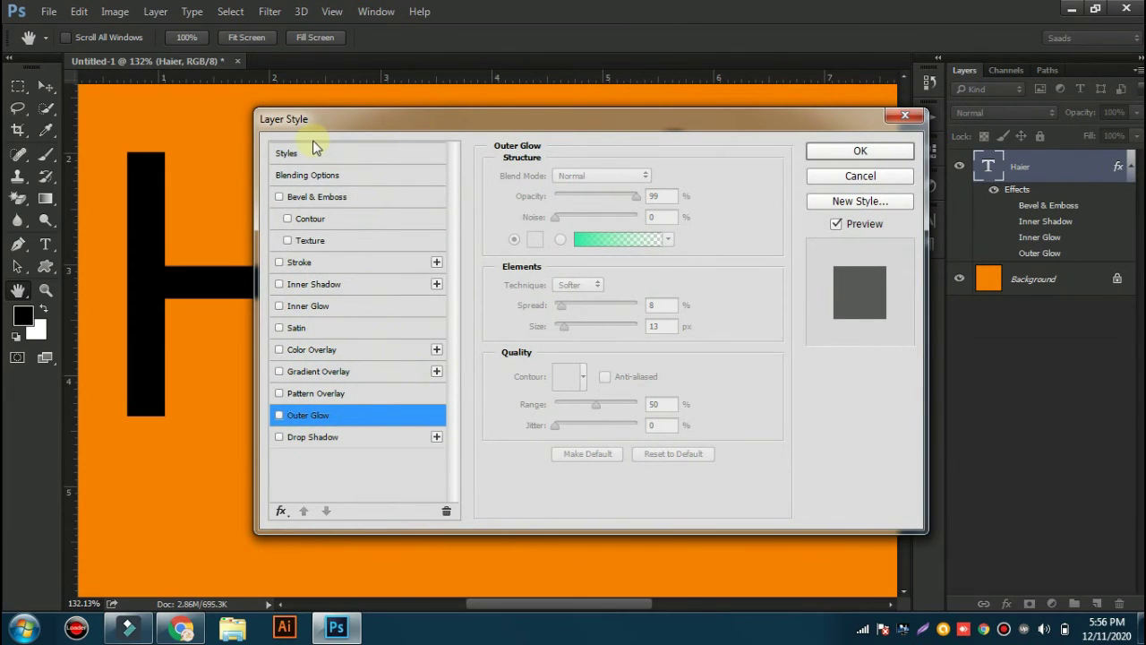
- Show the preset Styles and try blue bevel, patterned, colour overlay and striped purple-pink presets
click(328, 174)
click(320, 153)
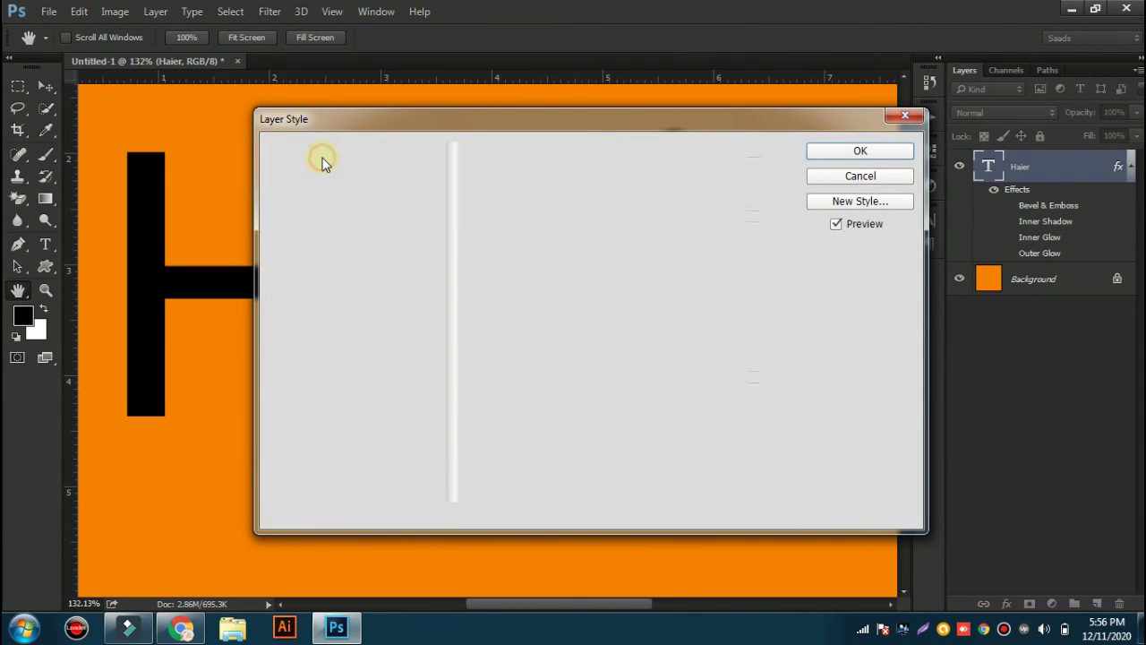
drag(416, 114, 576, 131)
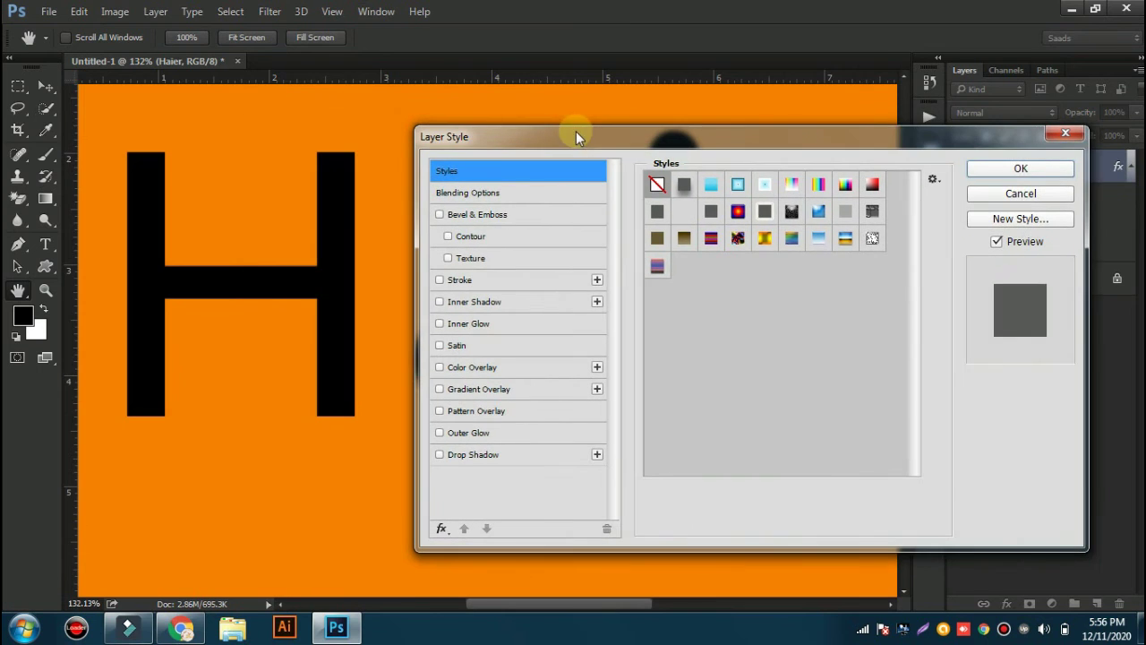
click(734, 212)
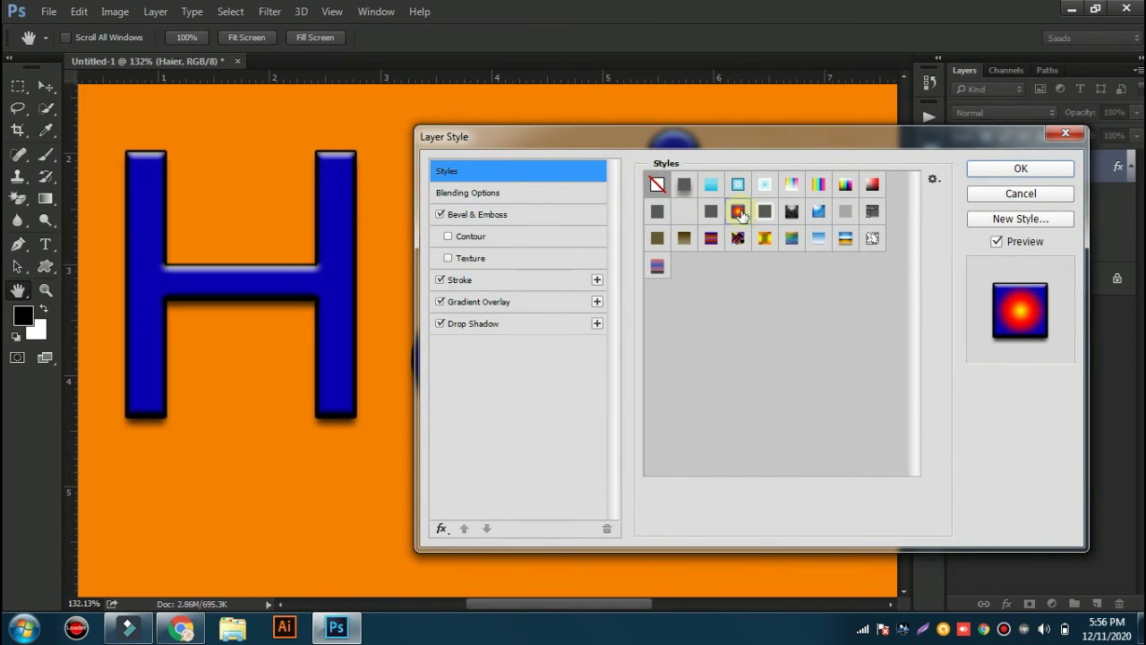
click(734, 239)
click(711, 239)
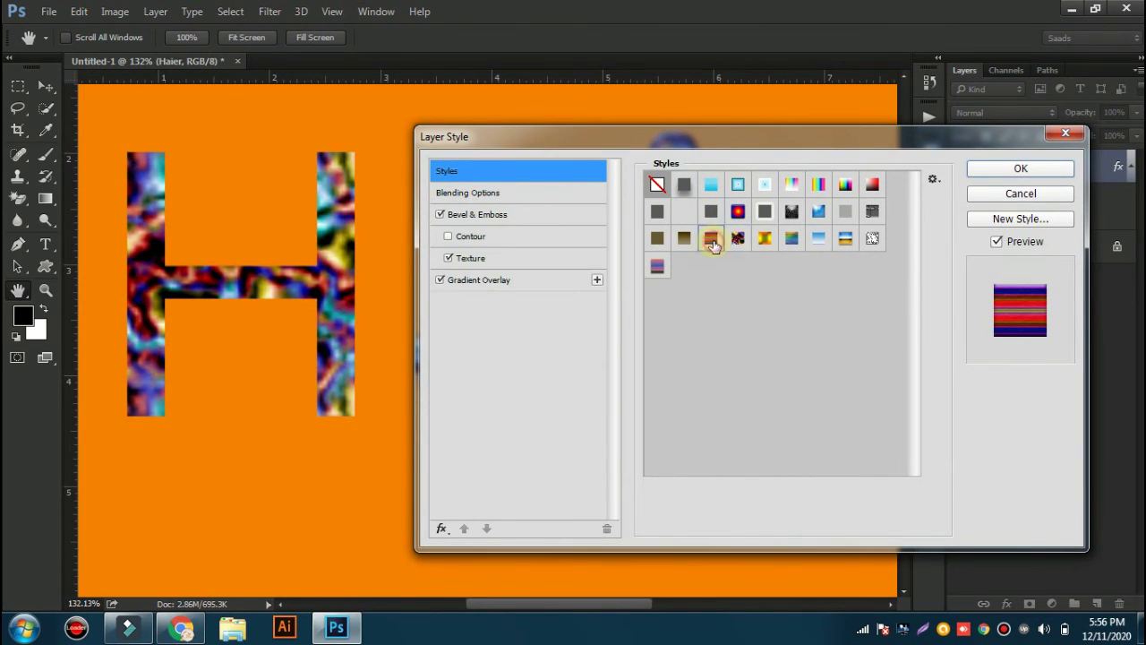
click(655, 242)
click(654, 263)
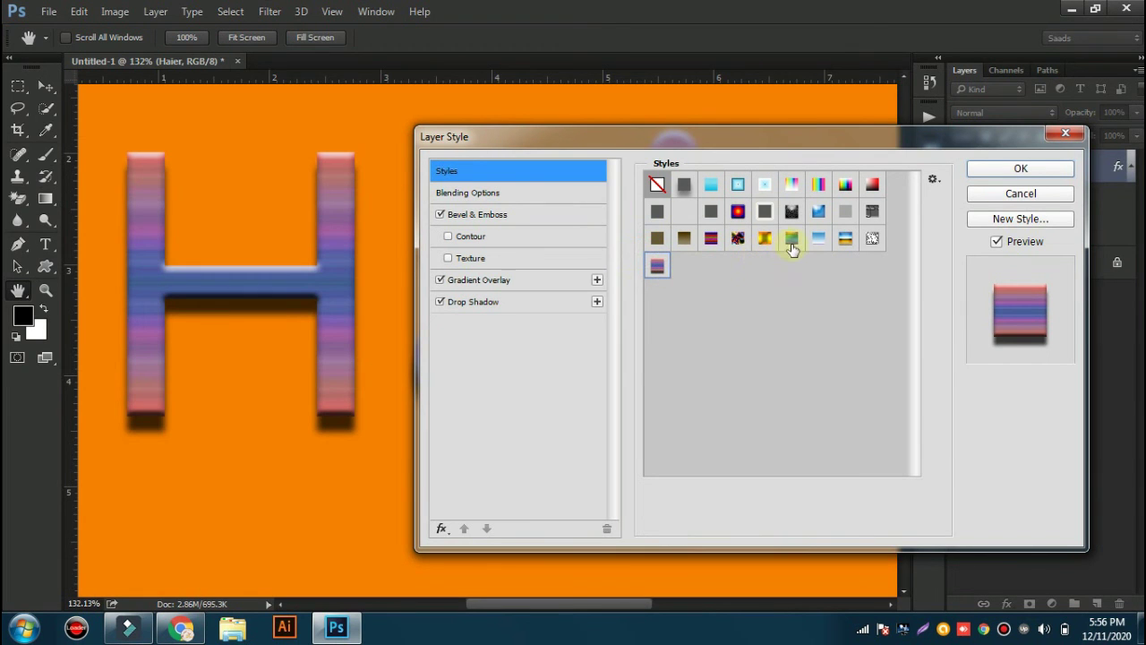
drag(763, 141, 1034, 114)
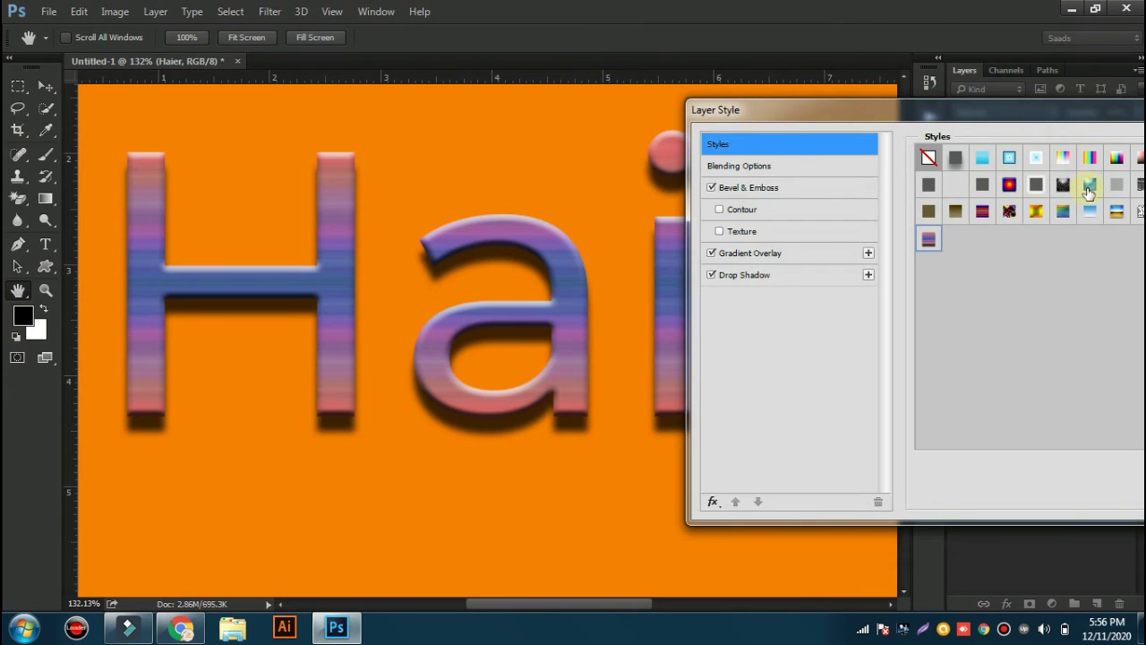
- Try the sky-gold chrome, light-blue gradient, speckled, olive satin and swirl presets
click(1114, 212)
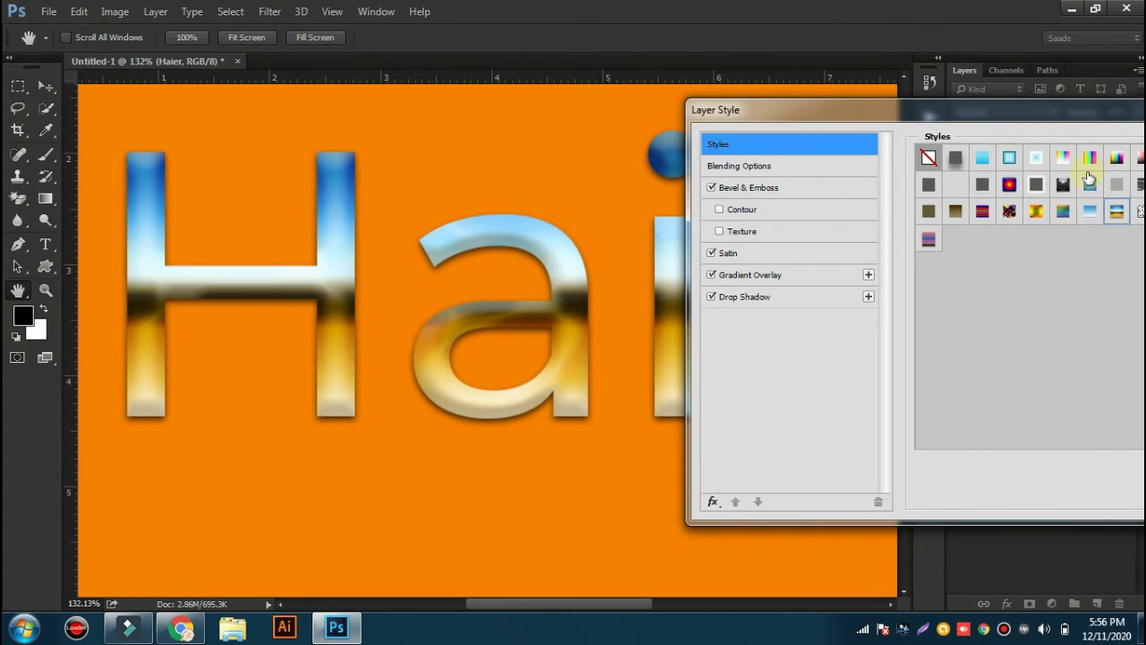
click(1057, 161)
click(1009, 158)
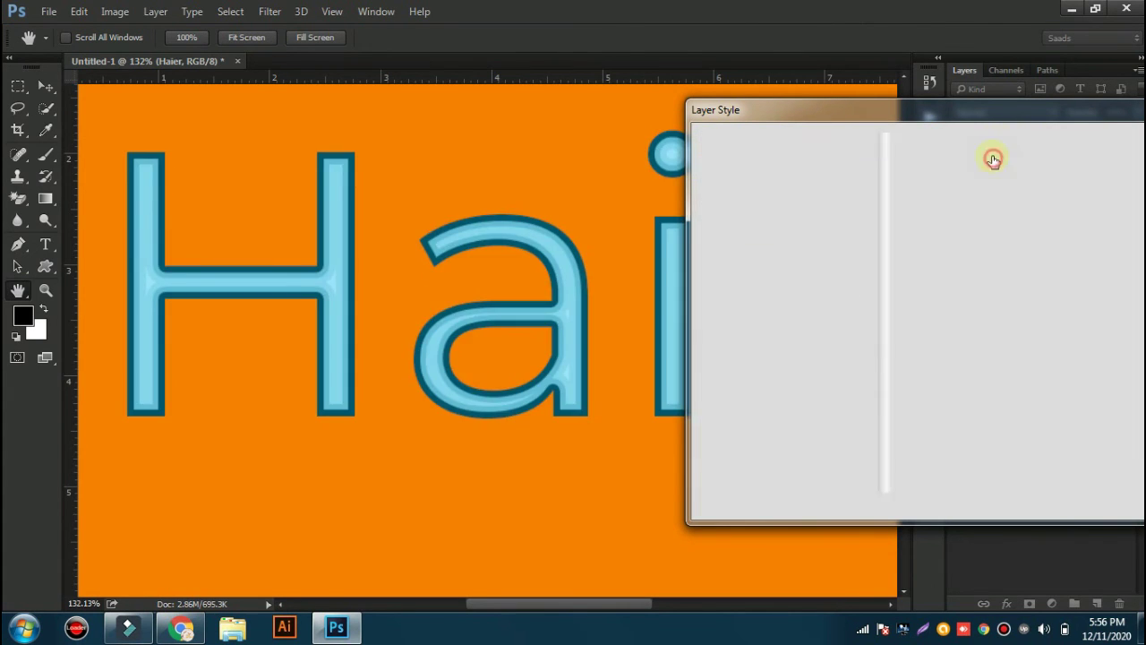
drag(1007, 111, 769, 86)
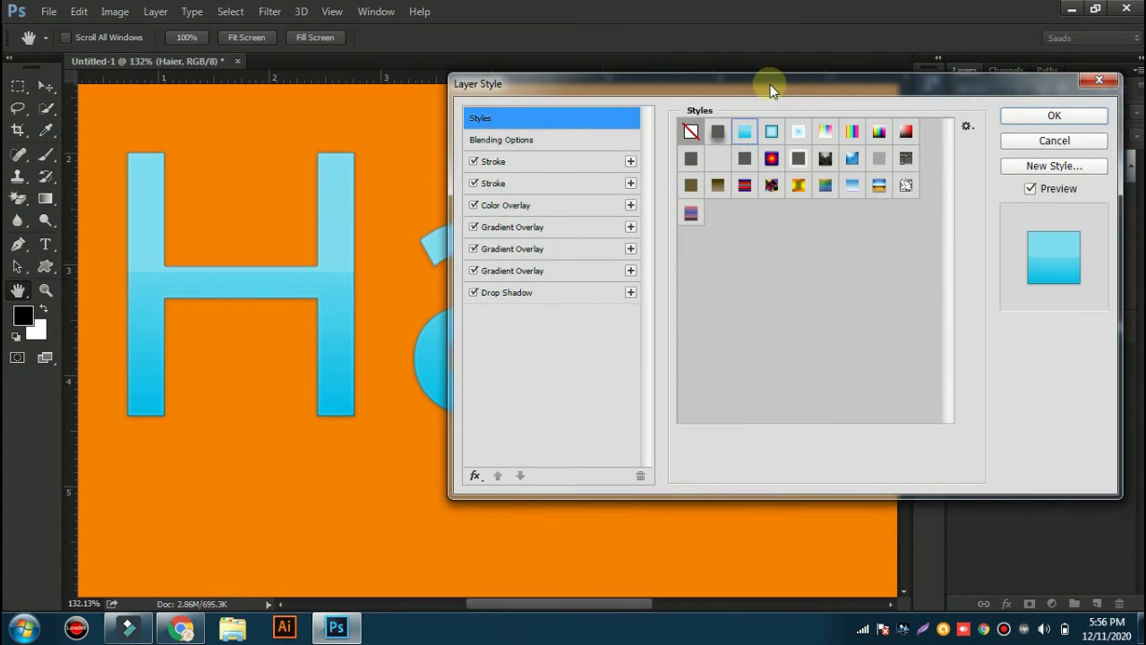
click(905, 188)
click(878, 187)
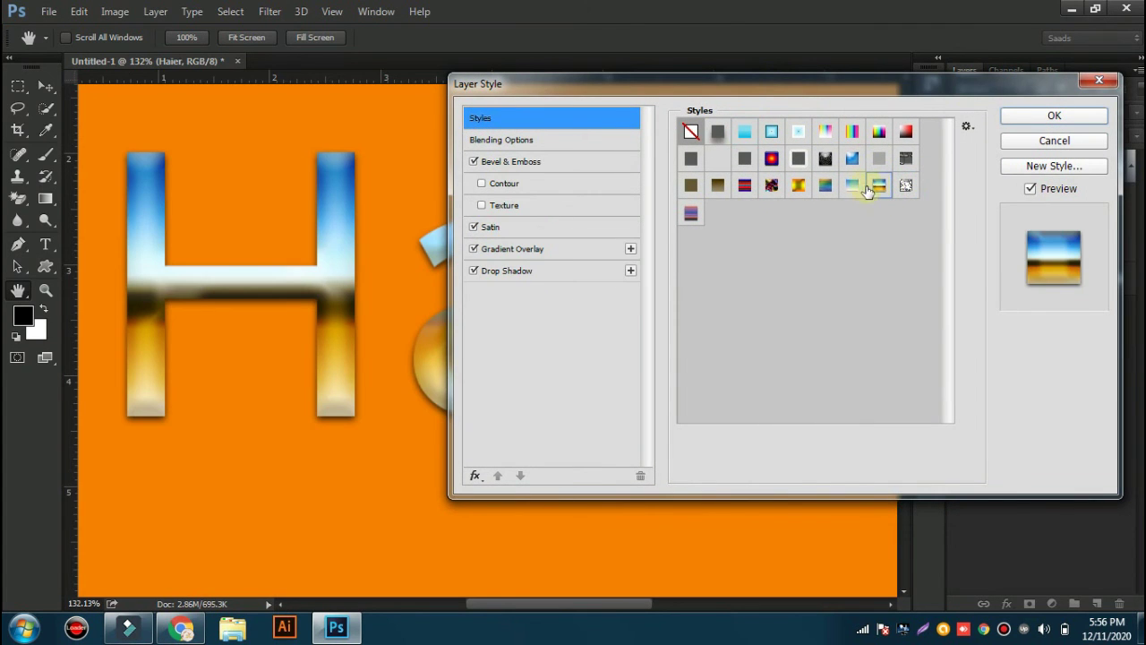
click(851, 187)
click(827, 186)
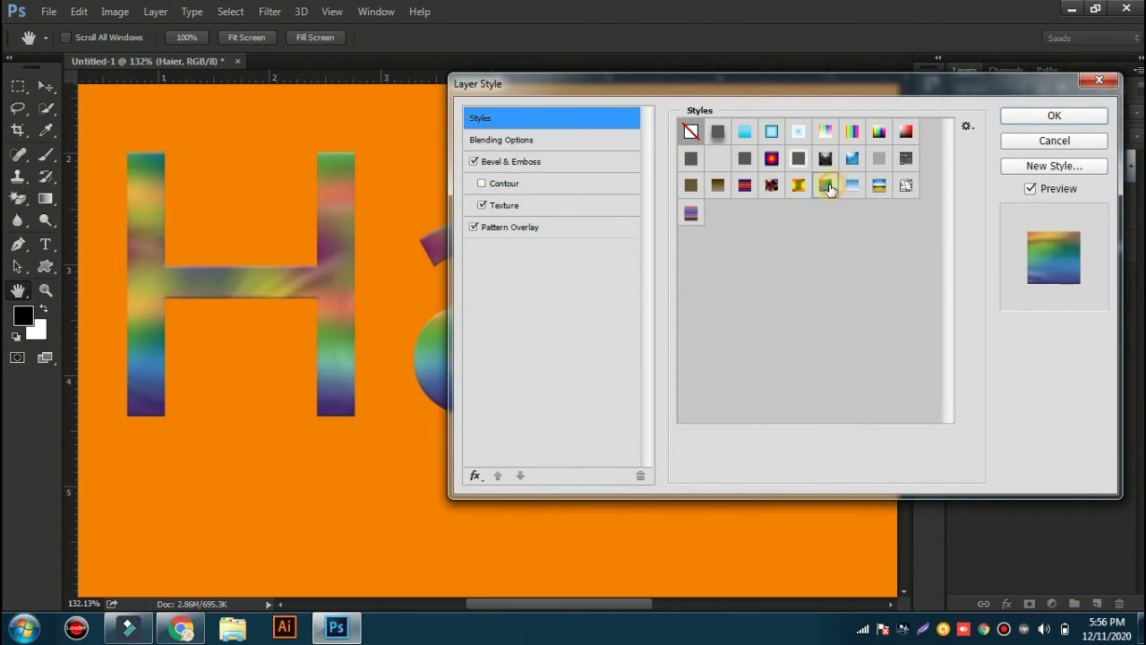
click(800, 186)
click(773, 188)
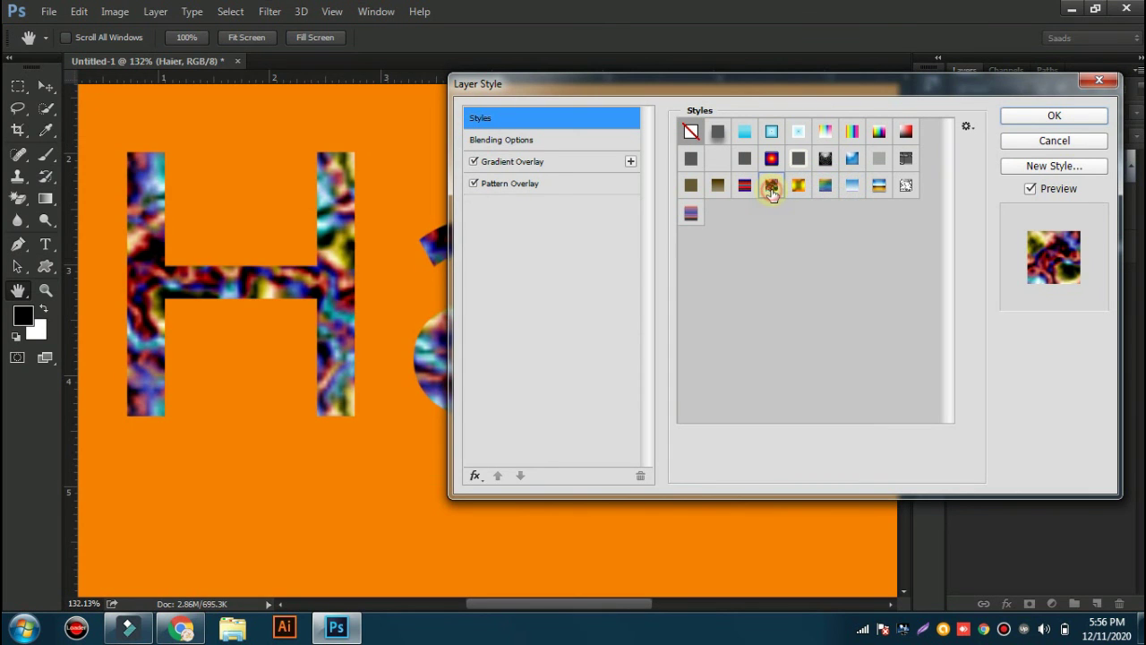
- Try the chrome, neon glow and outline presets, settling on the white-to-black gradient style
click(905, 158)
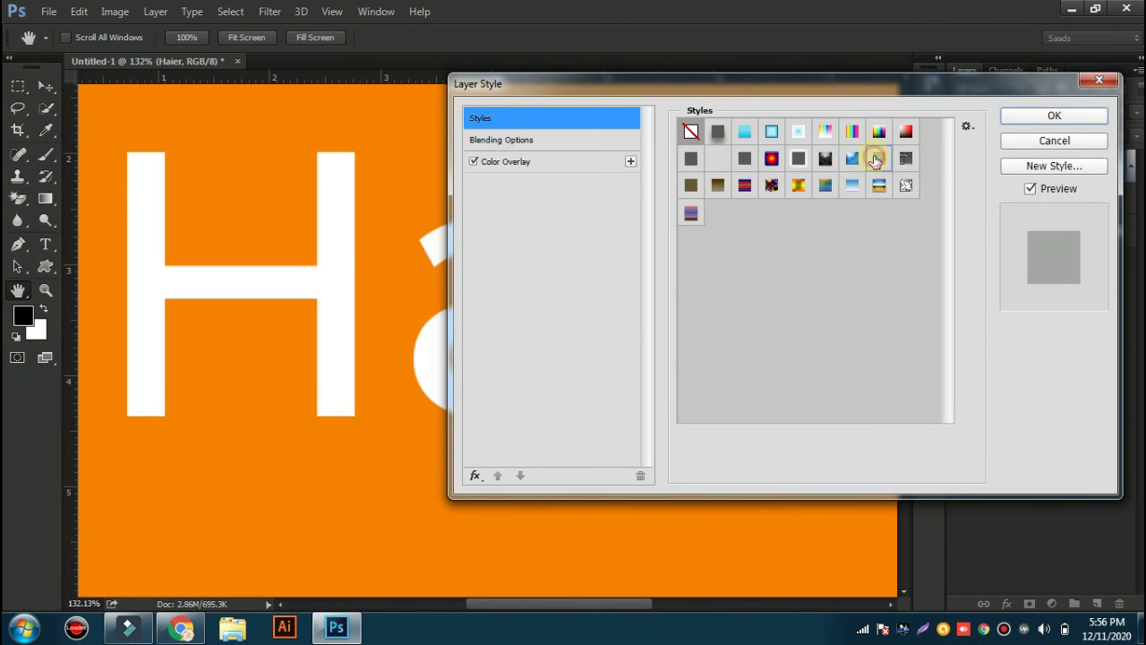
click(852, 159)
click(825, 161)
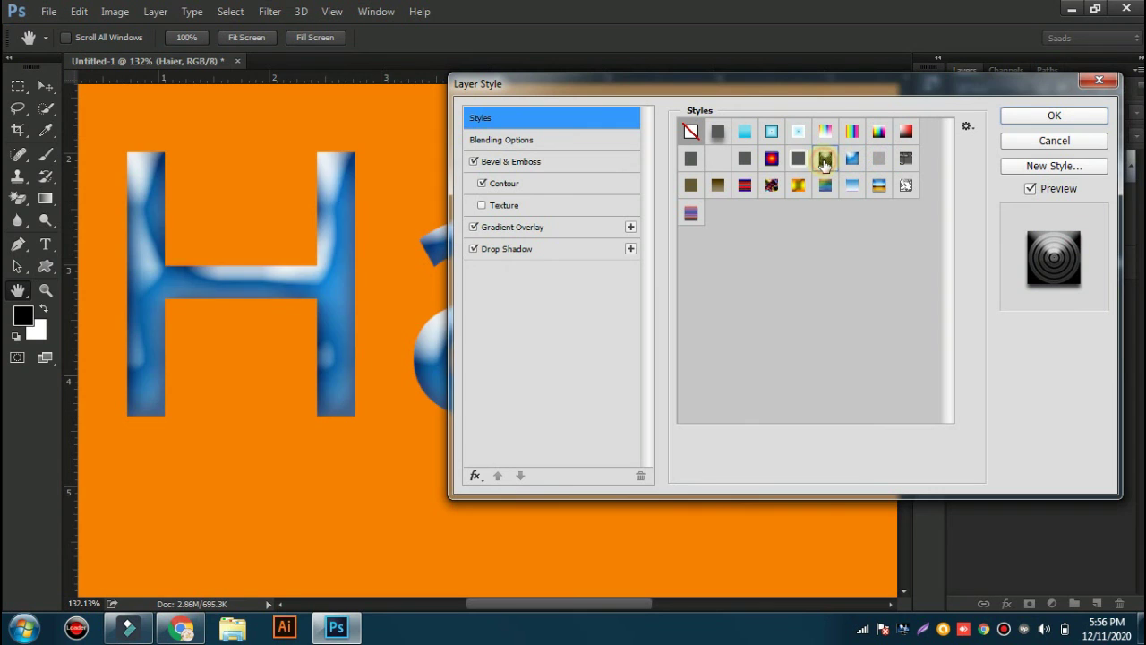
click(798, 170)
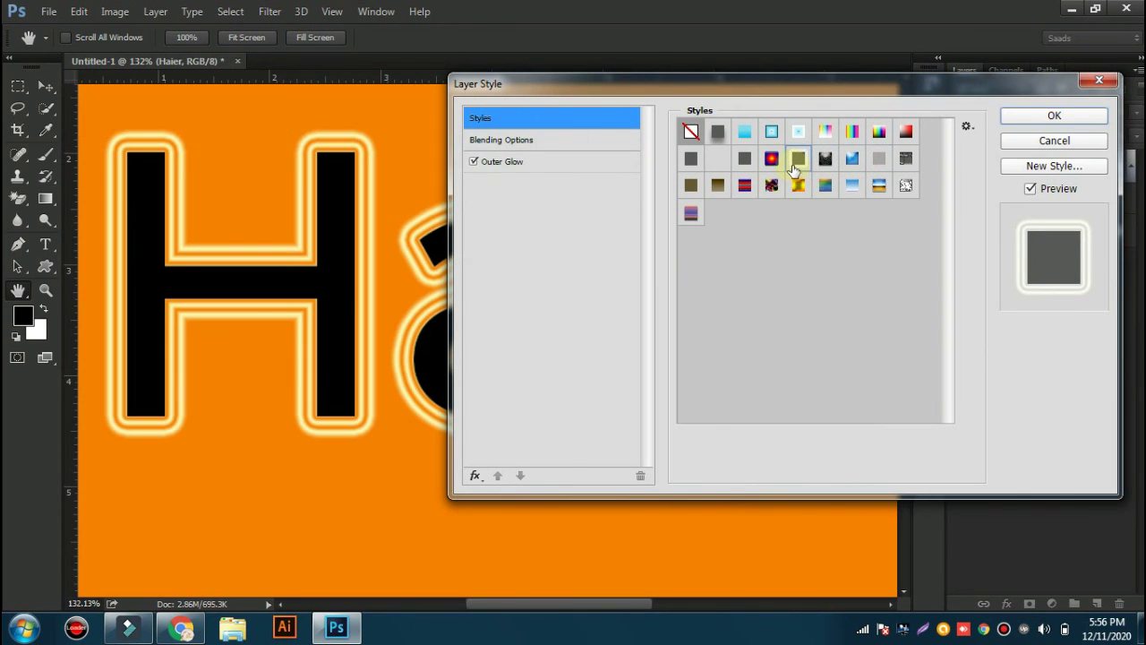
click(775, 165)
click(729, 165)
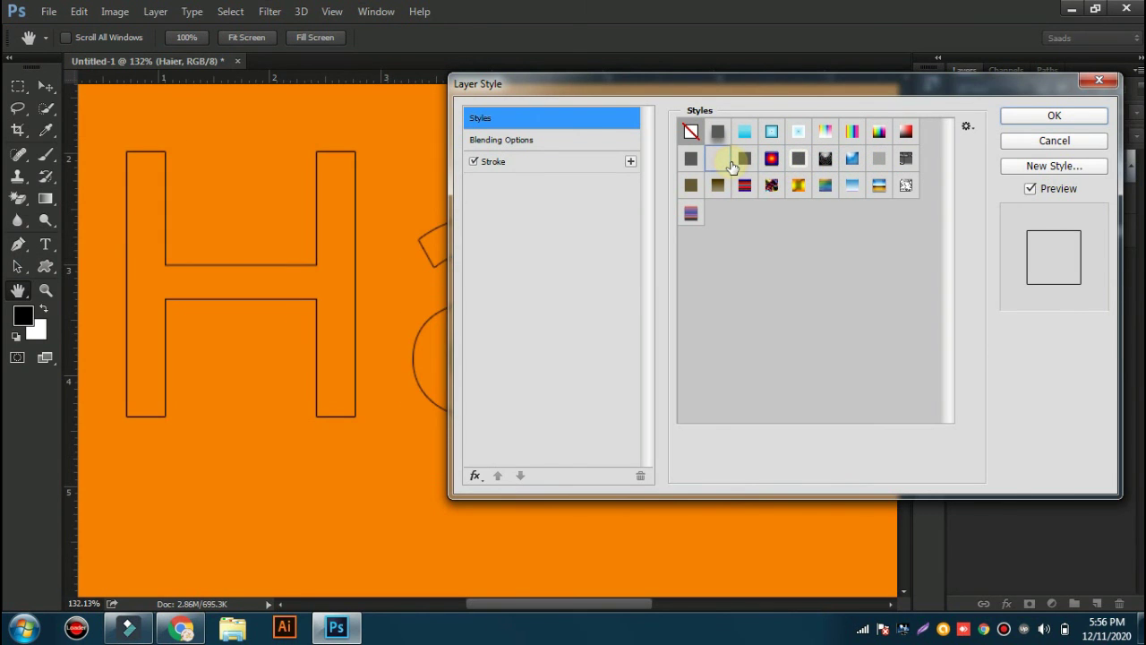
click(745, 163)
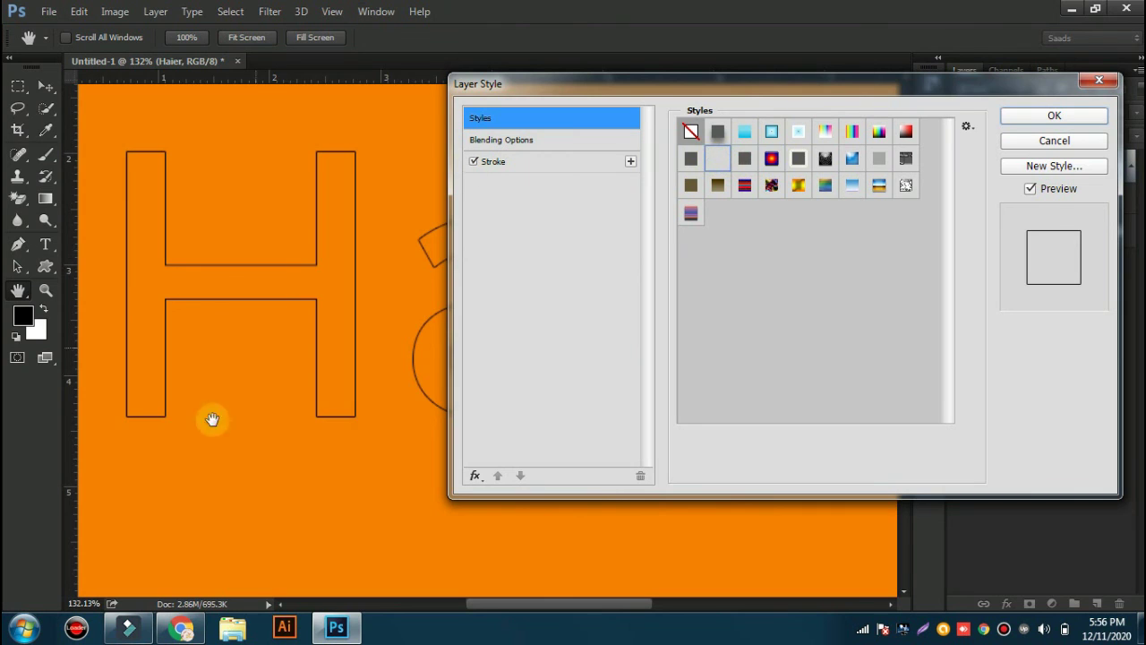
click(686, 176)
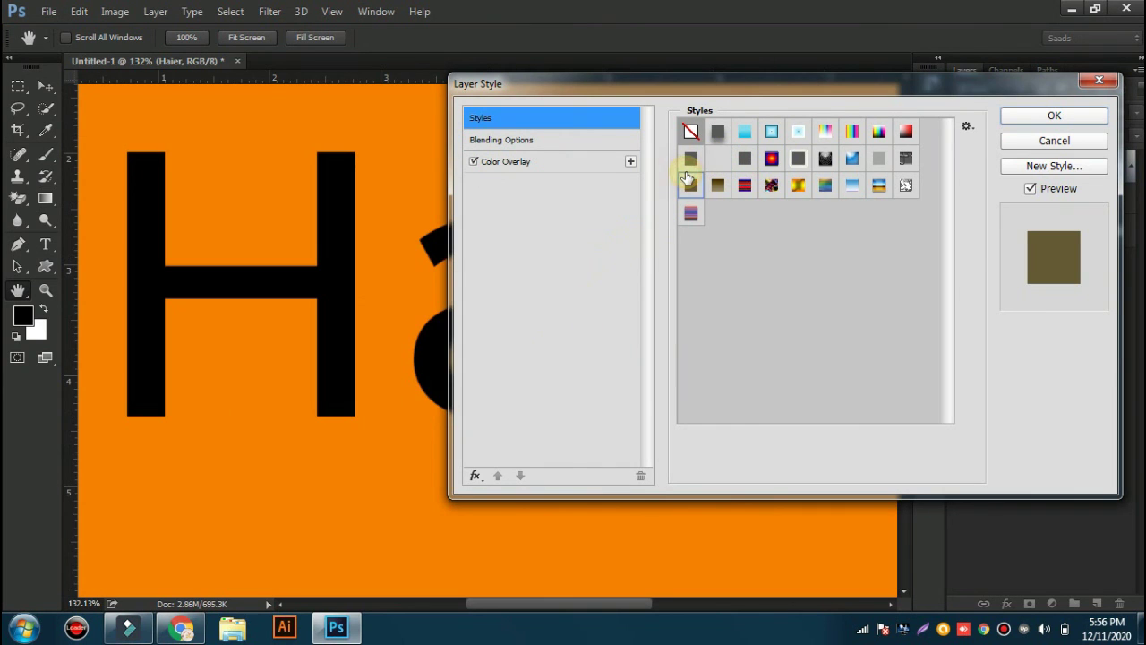
click(887, 133)
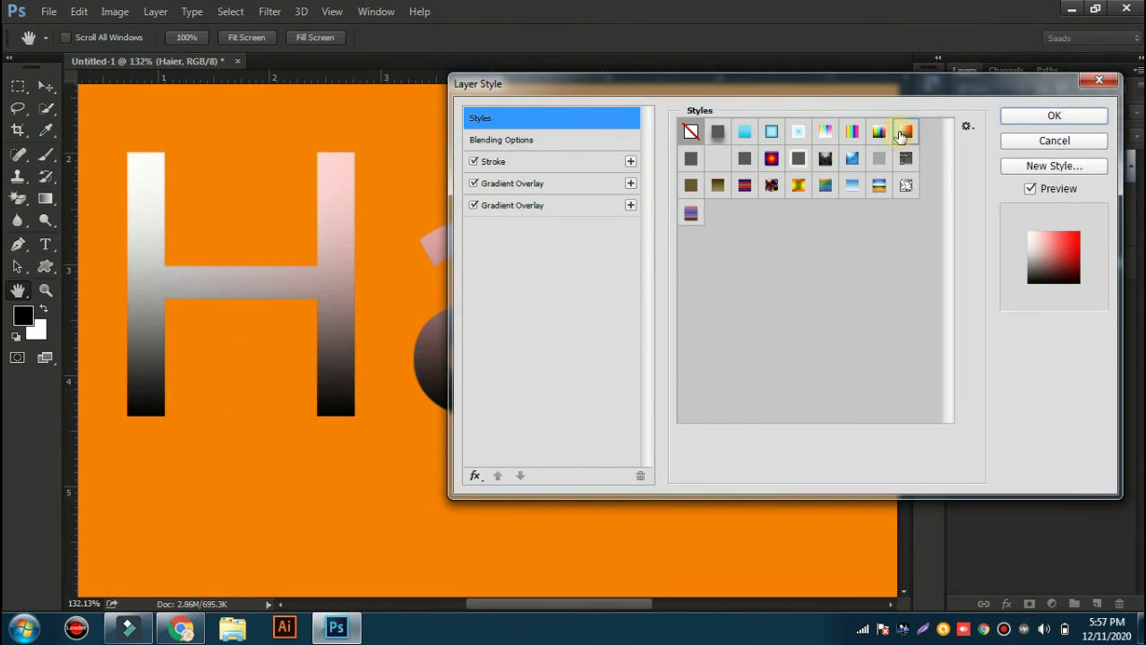
drag(750, 100, 660, 153)
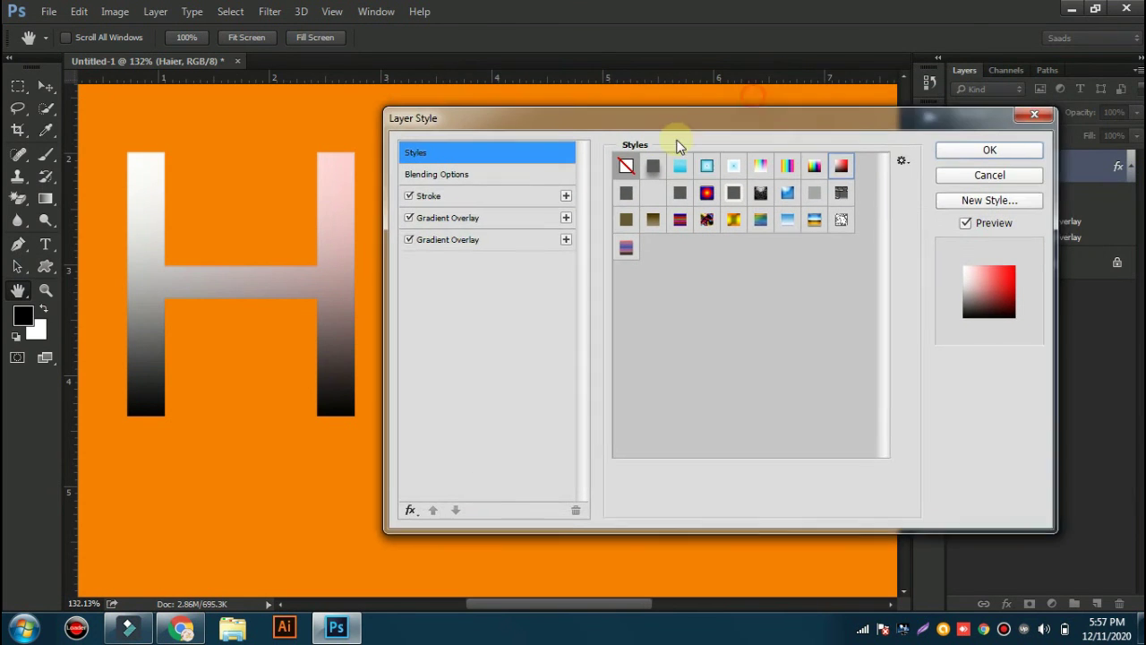
- Append the Buttons style set to the presets and apply the cyan outlined Pyramid style
click(876, 178)
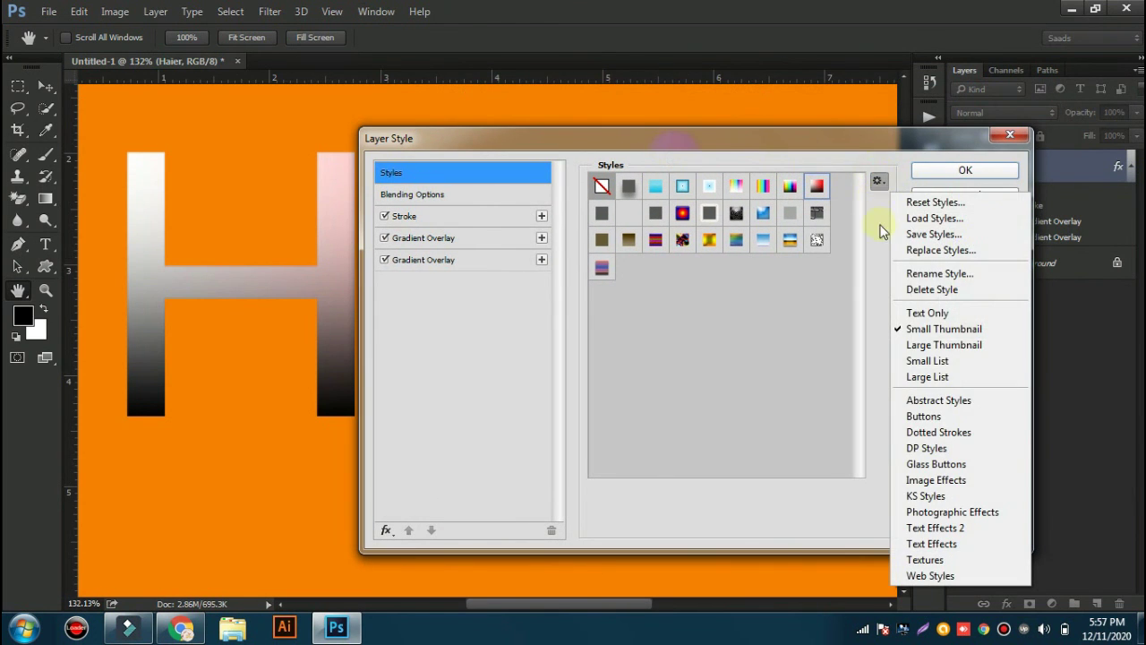
click(964, 416)
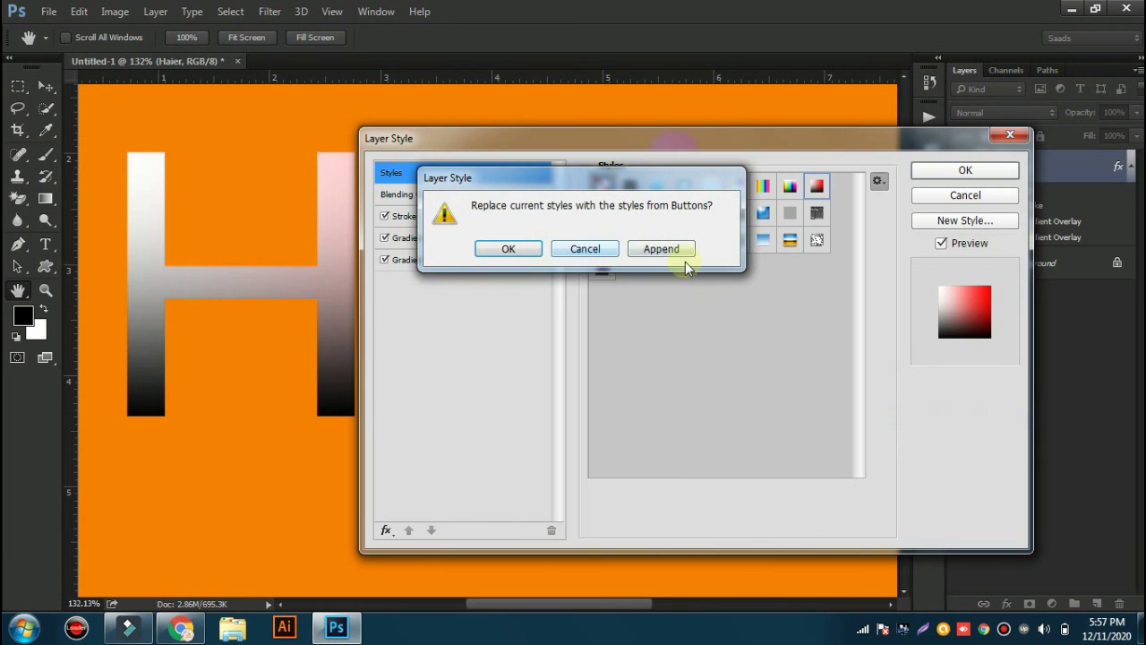
click(676, 249)
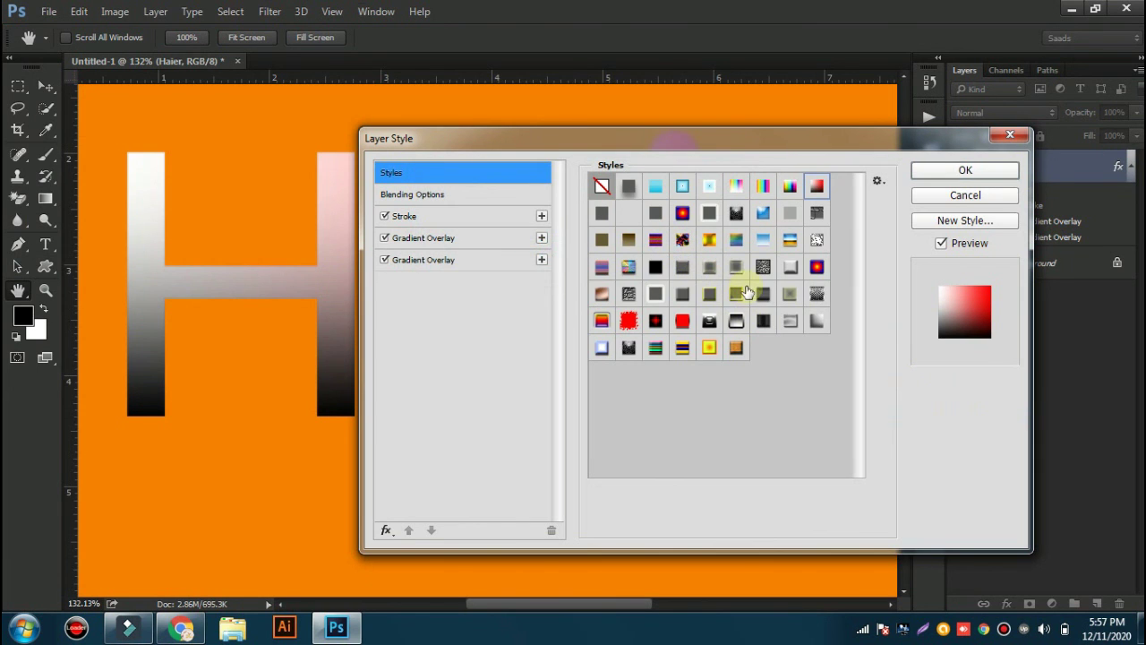
click(683, 191)
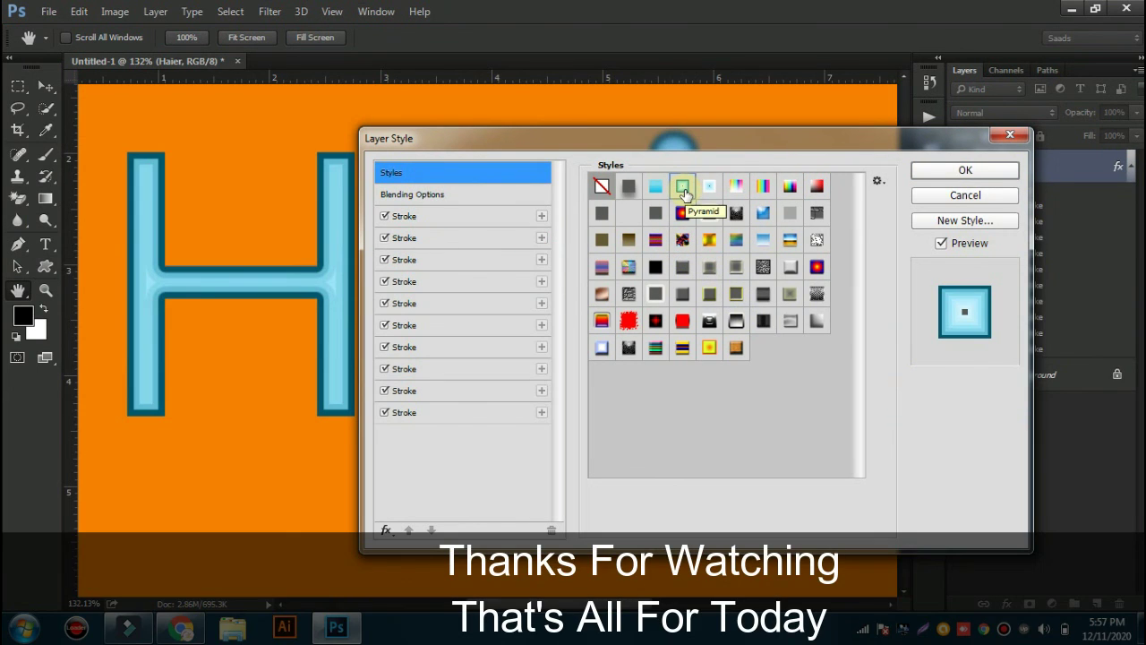